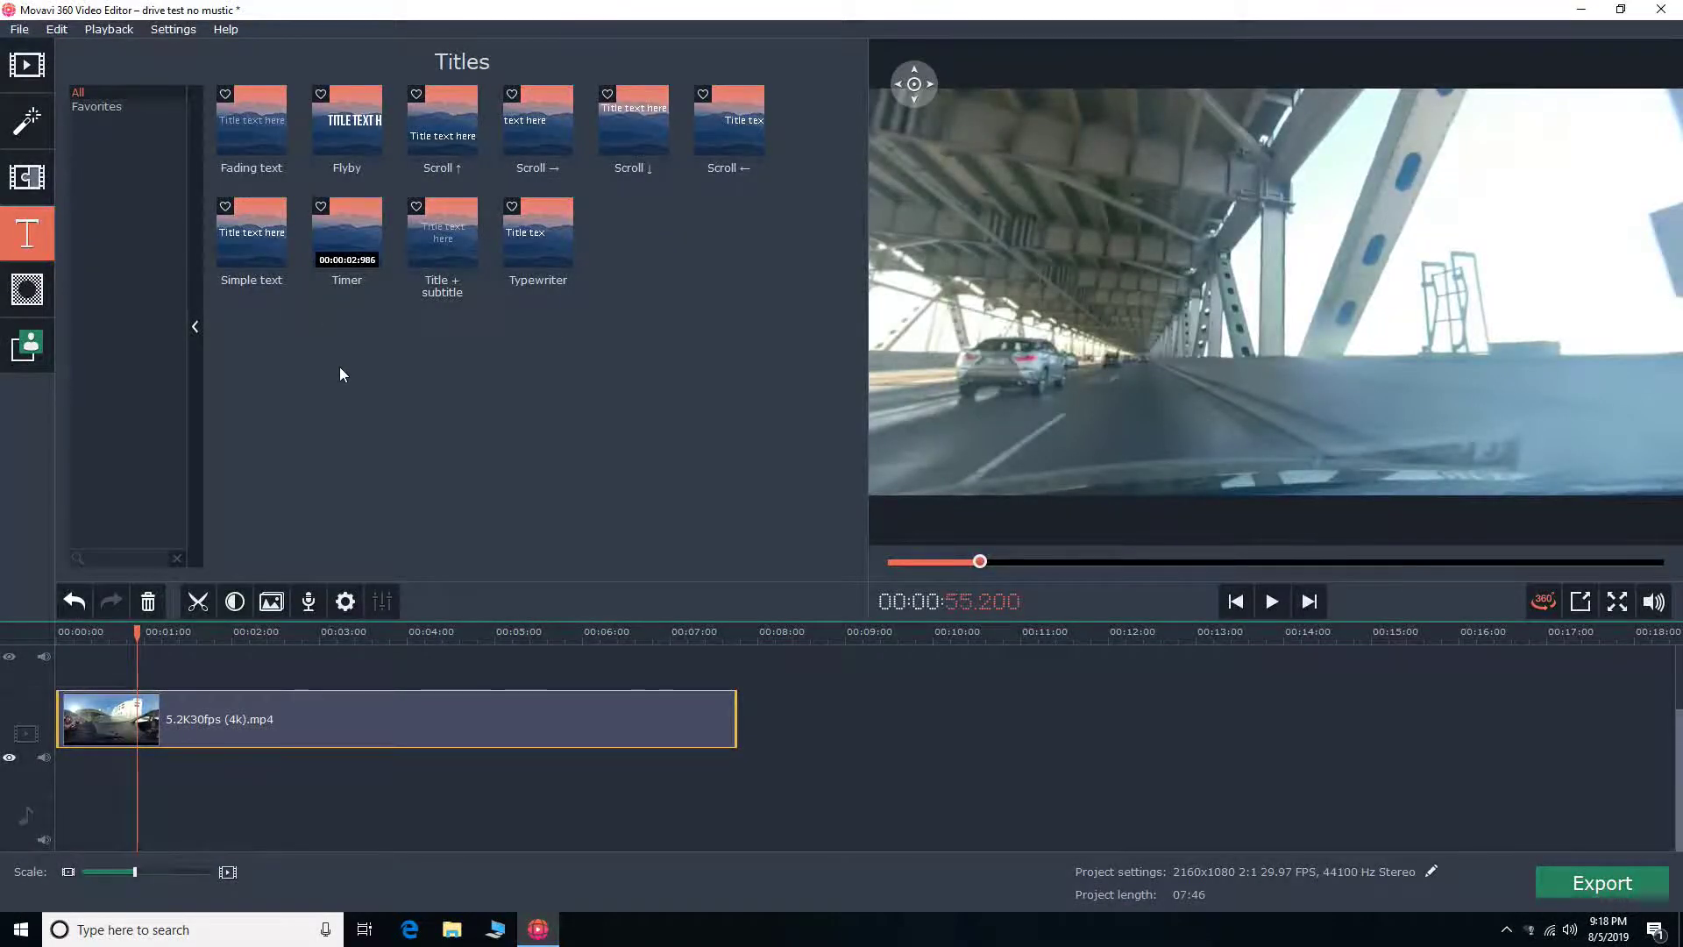
- Place a Flyby title at the very start of the timeline
click(34, 183)
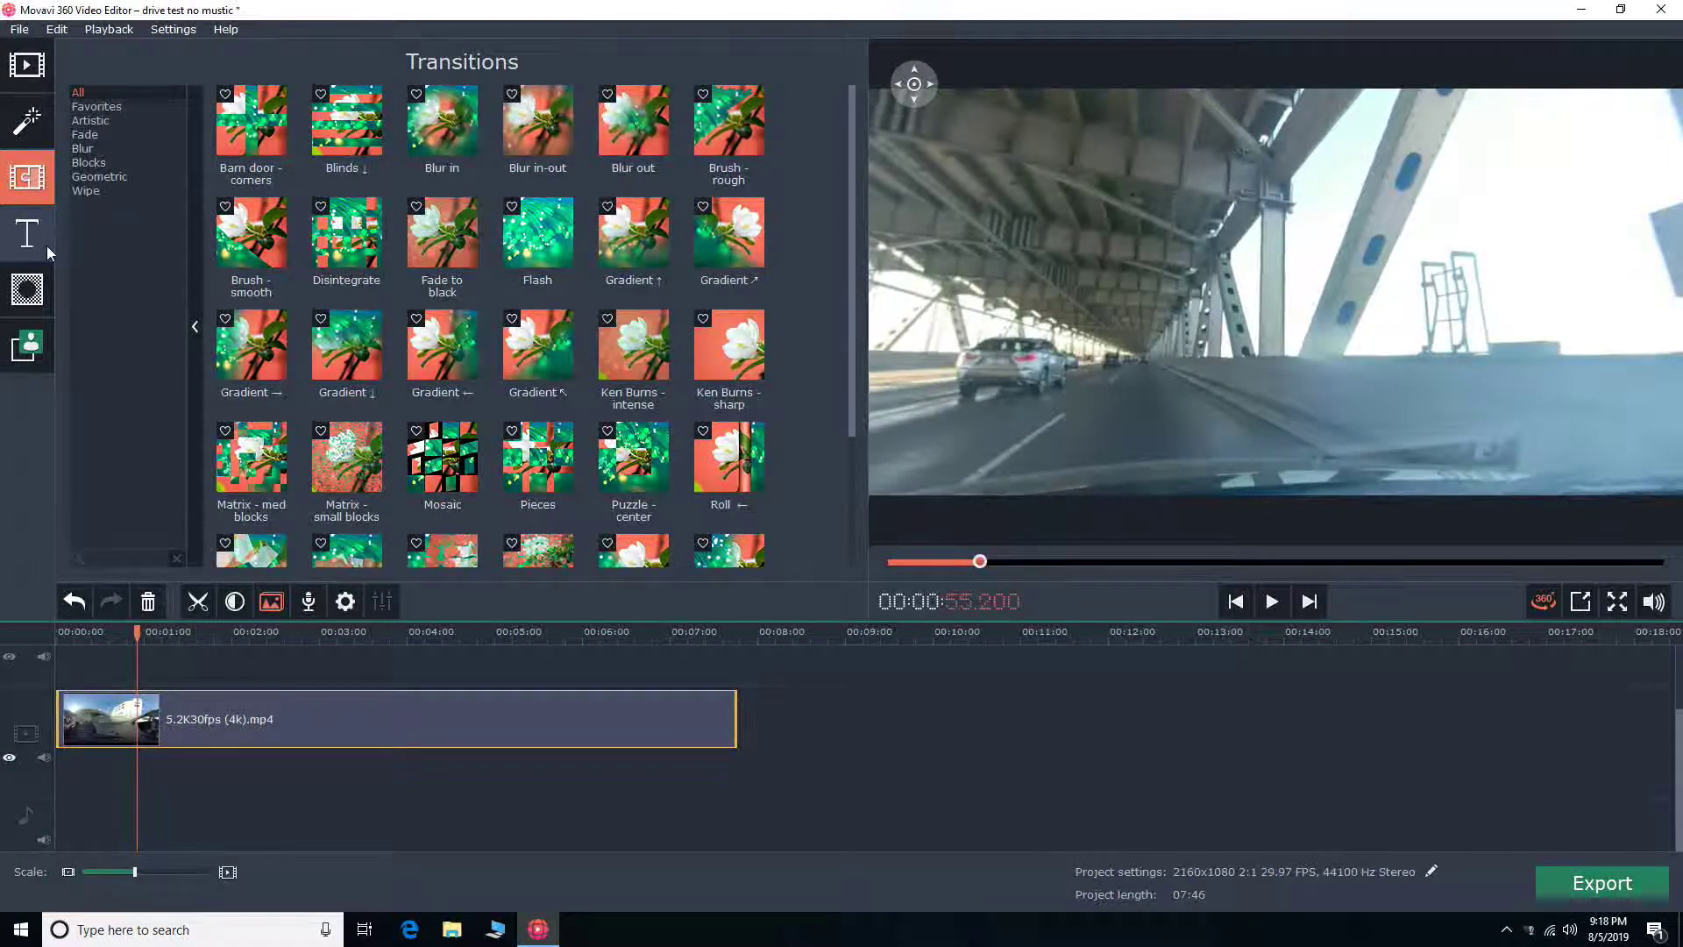
click(46, 247)
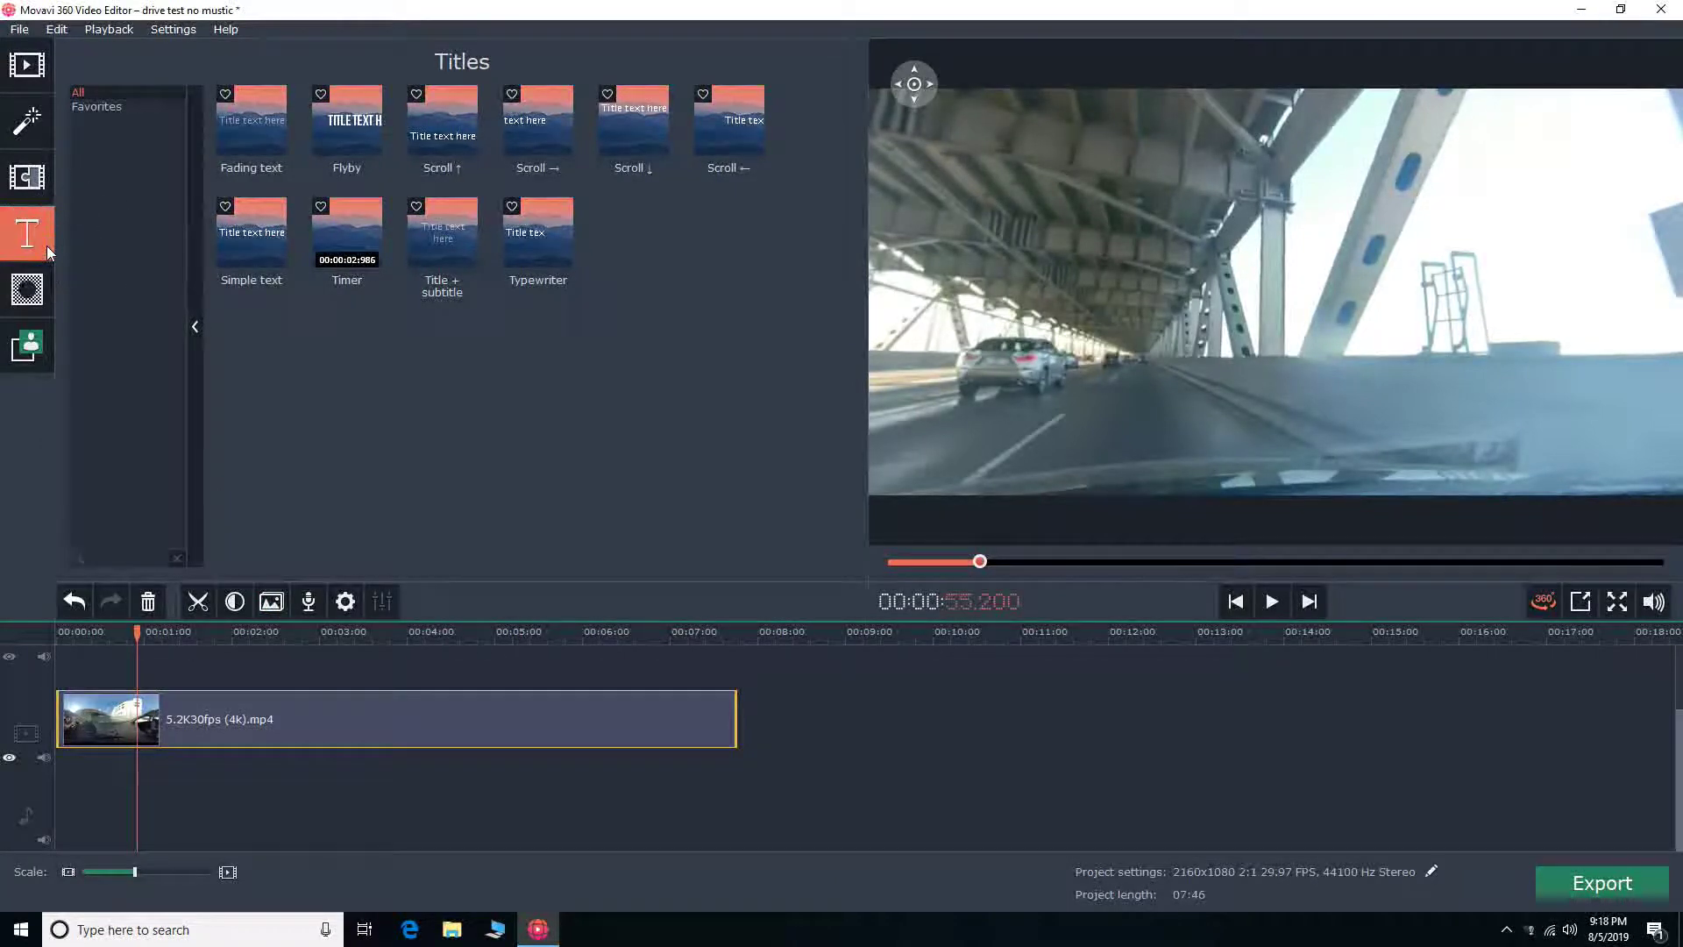
drag(137, 631, 57, 631)
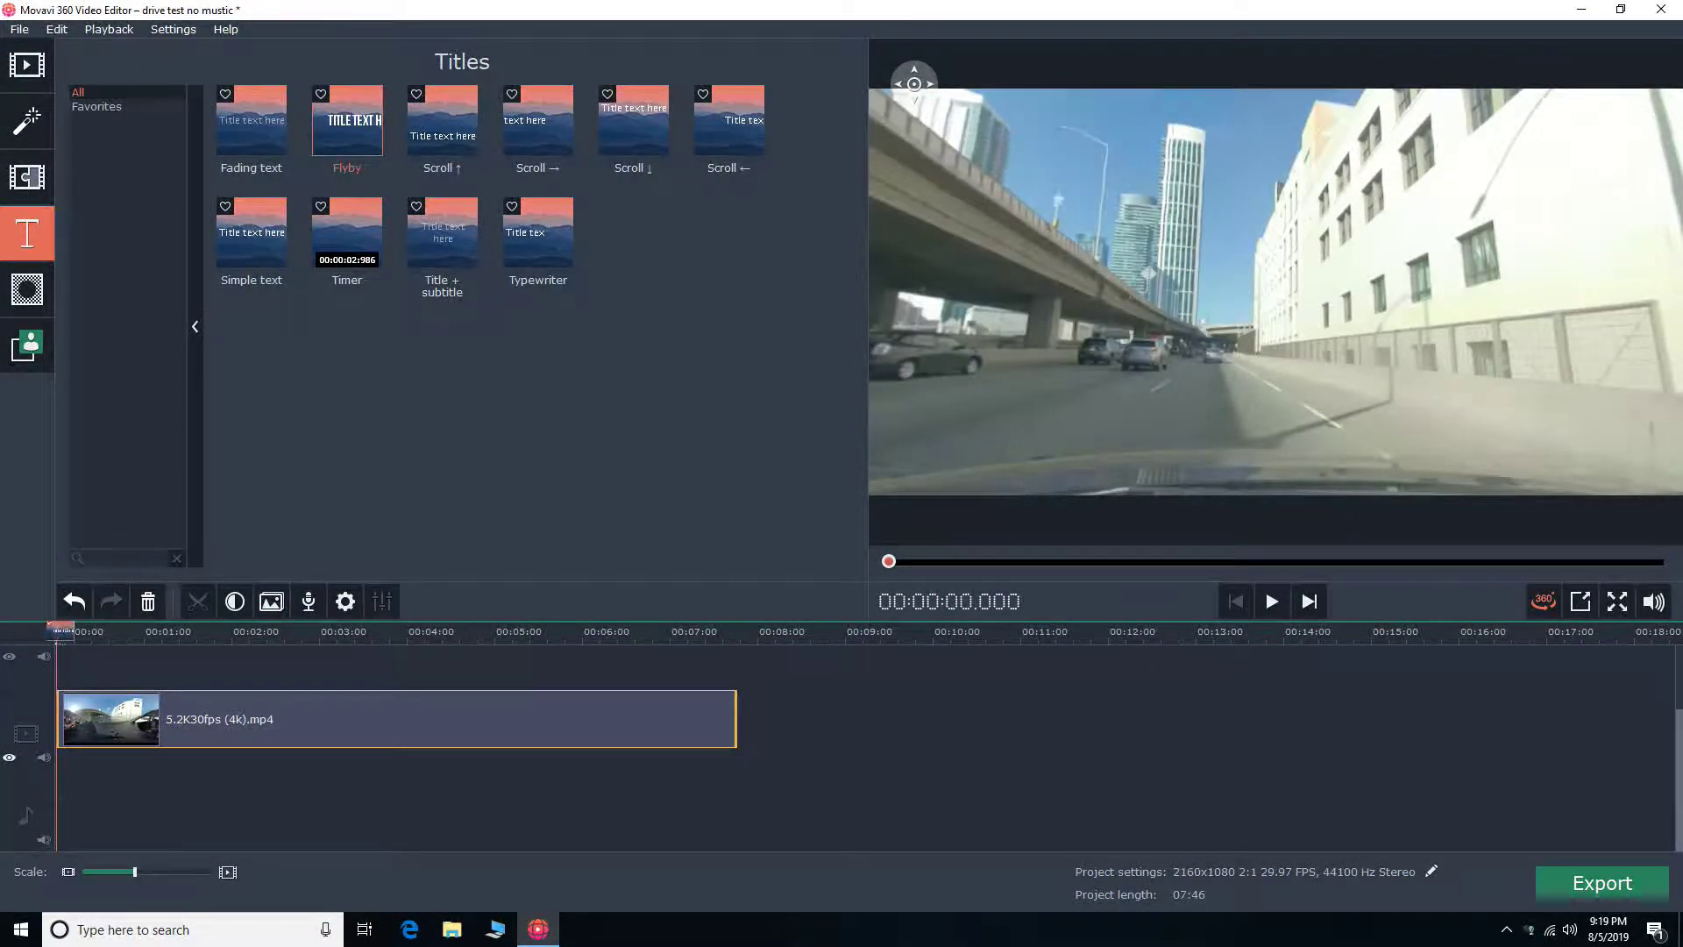
drag(347, 120, 77, 659)
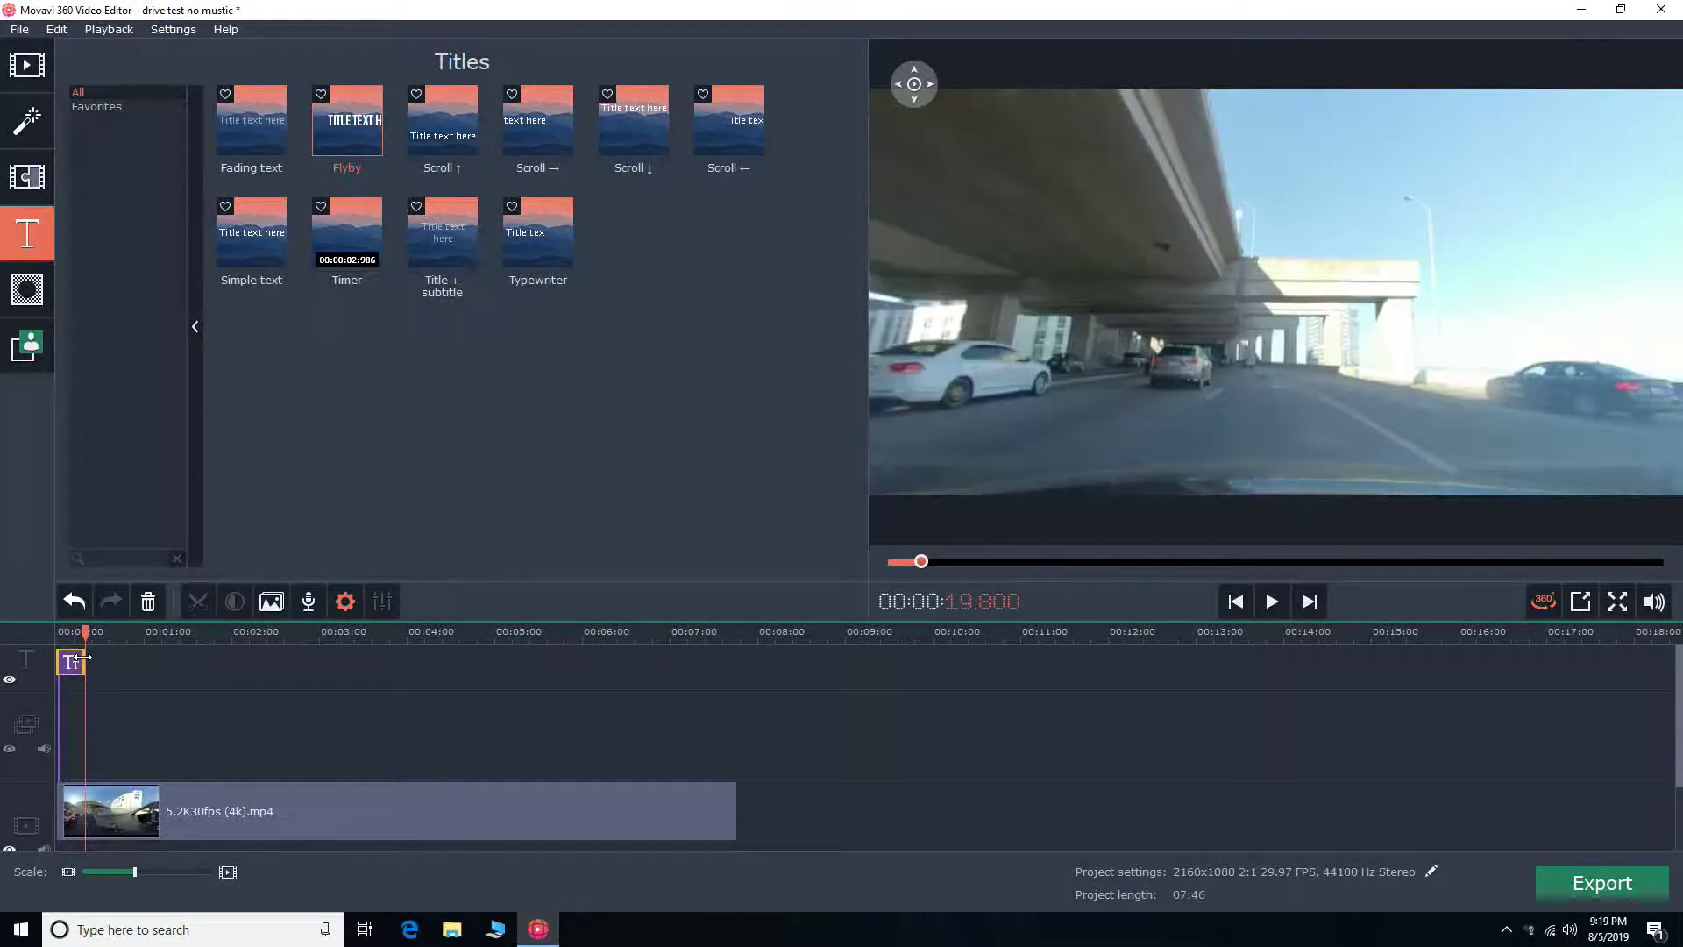
- Replace the Flyby placeholder text with 'GOPRO FUSION 360 5.2K 30FPS' and apply it
double_click(77, 662)
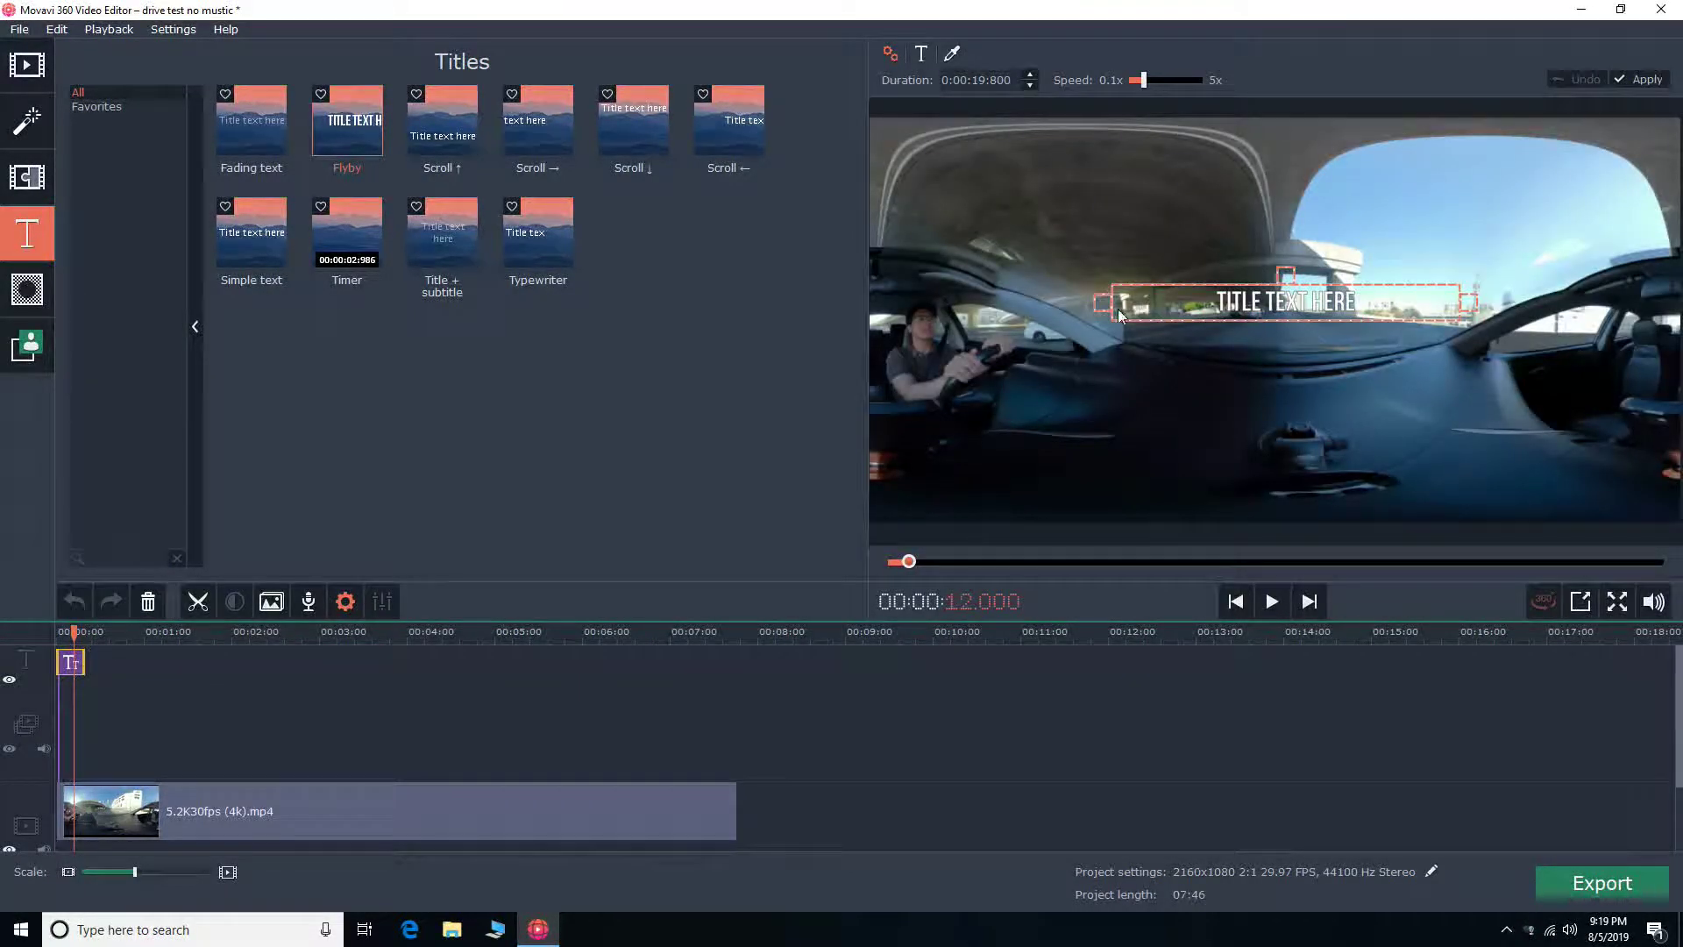
triple_click(1269, 298)
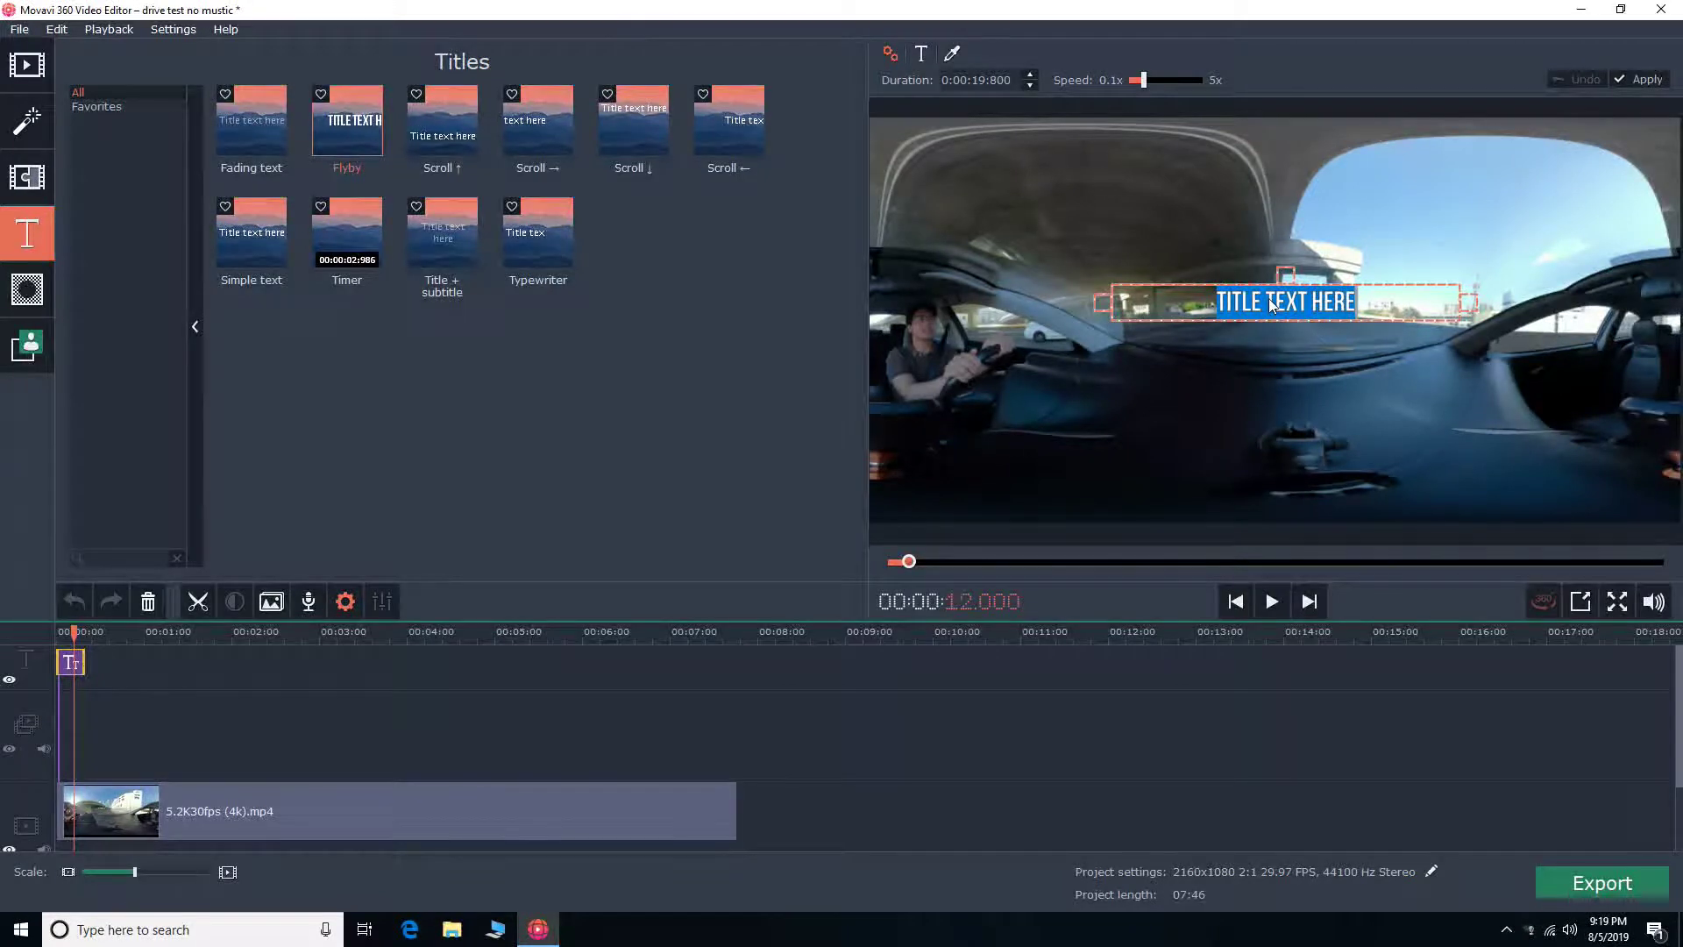
text(GOPR)
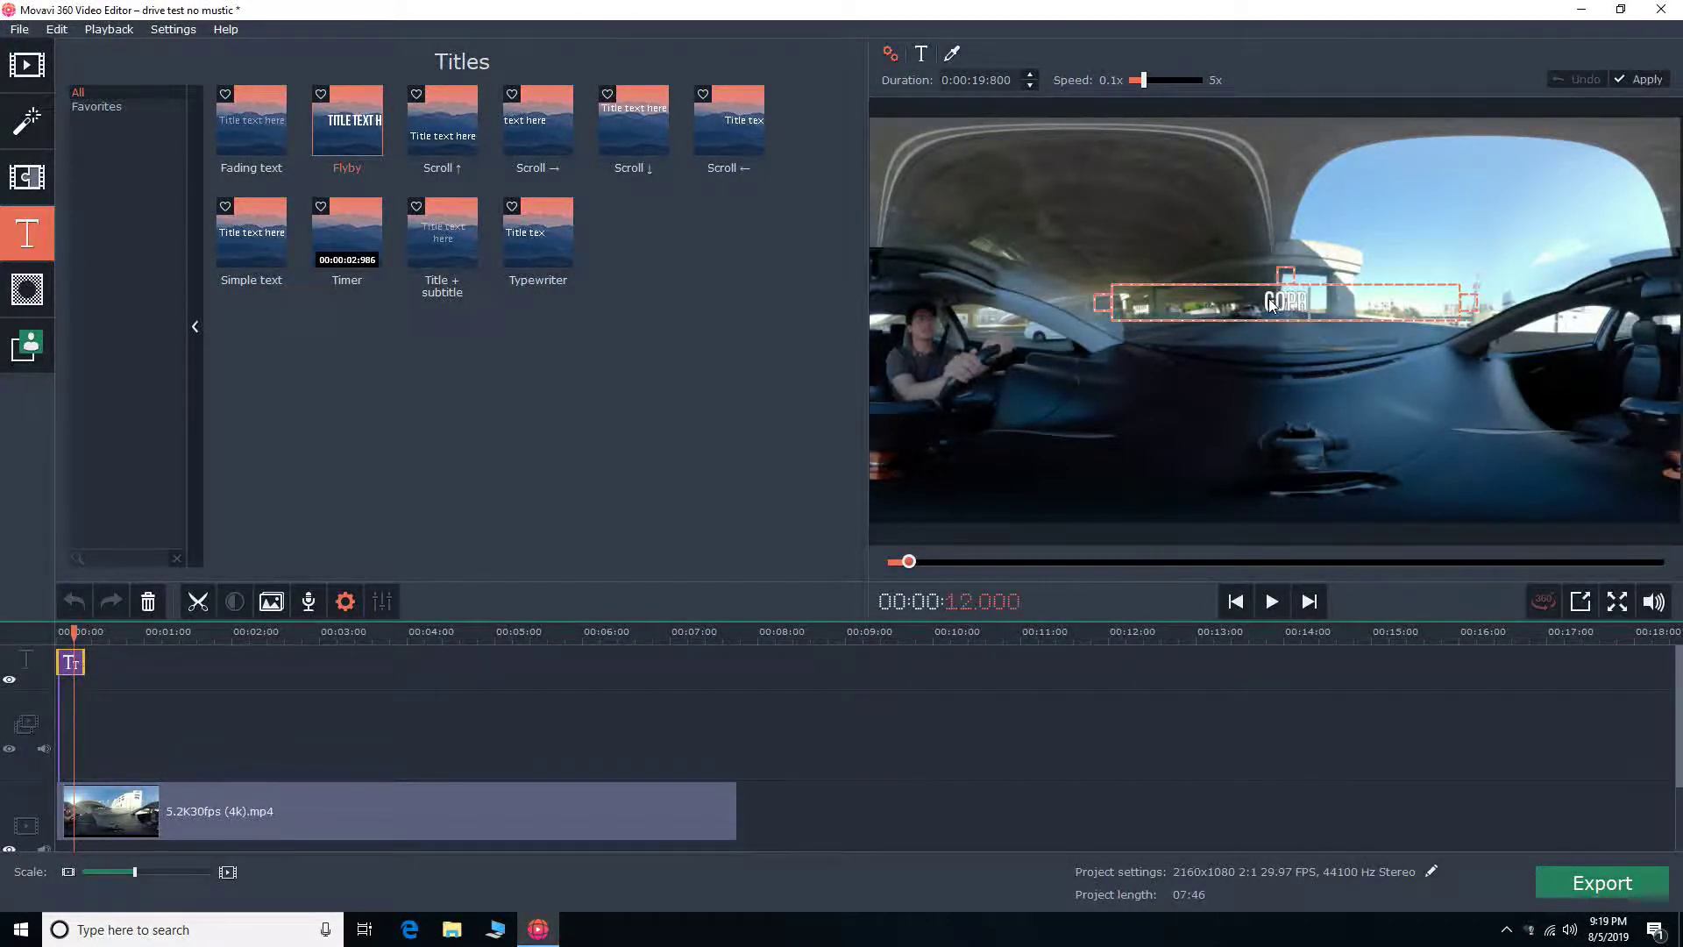
text(O FUSION 36)
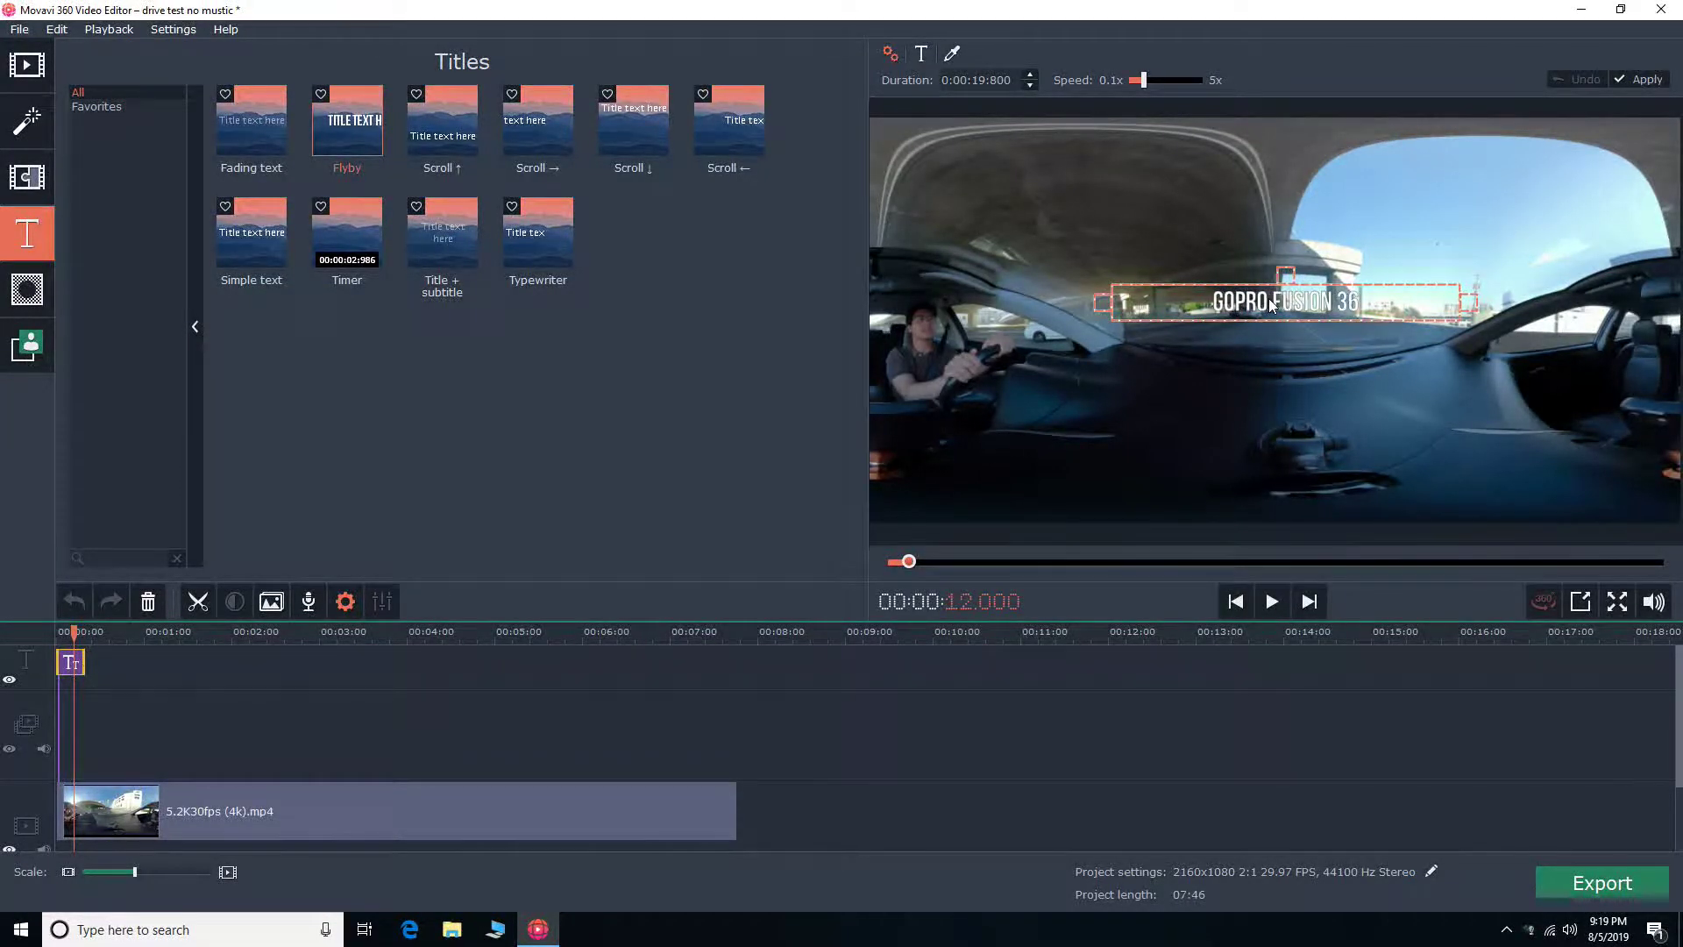
text(0 TEST)
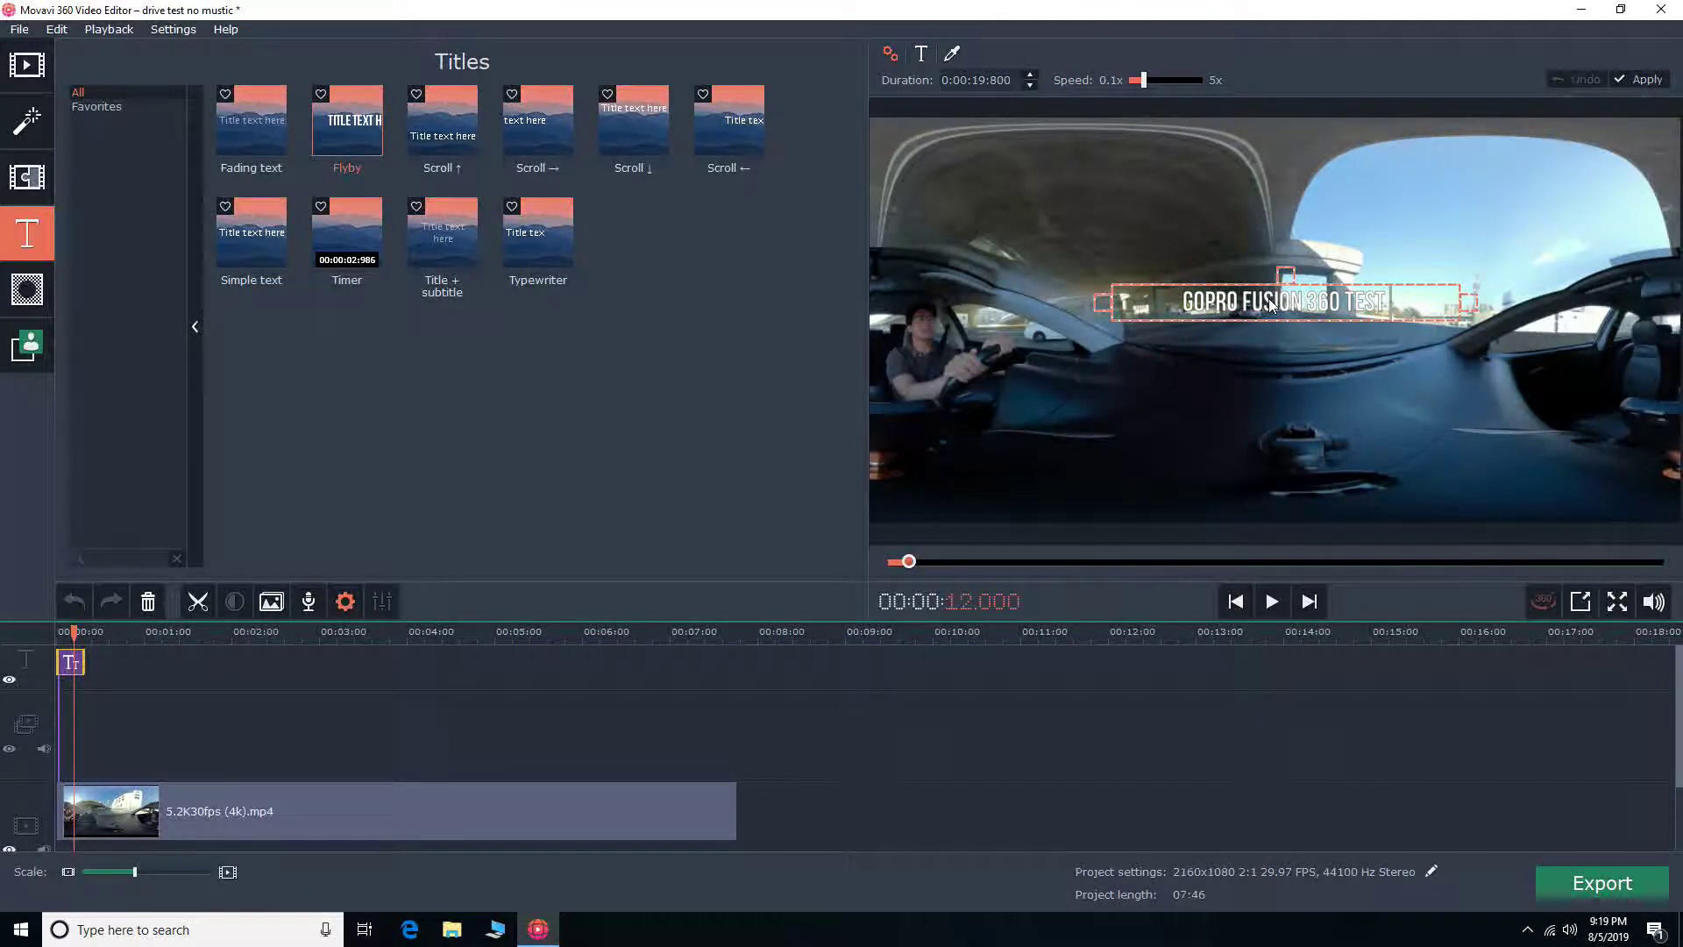
key(BackSpace)
key(BackSpace)
key(BackSpace)
key(BackSpace)
key(BackSpace)
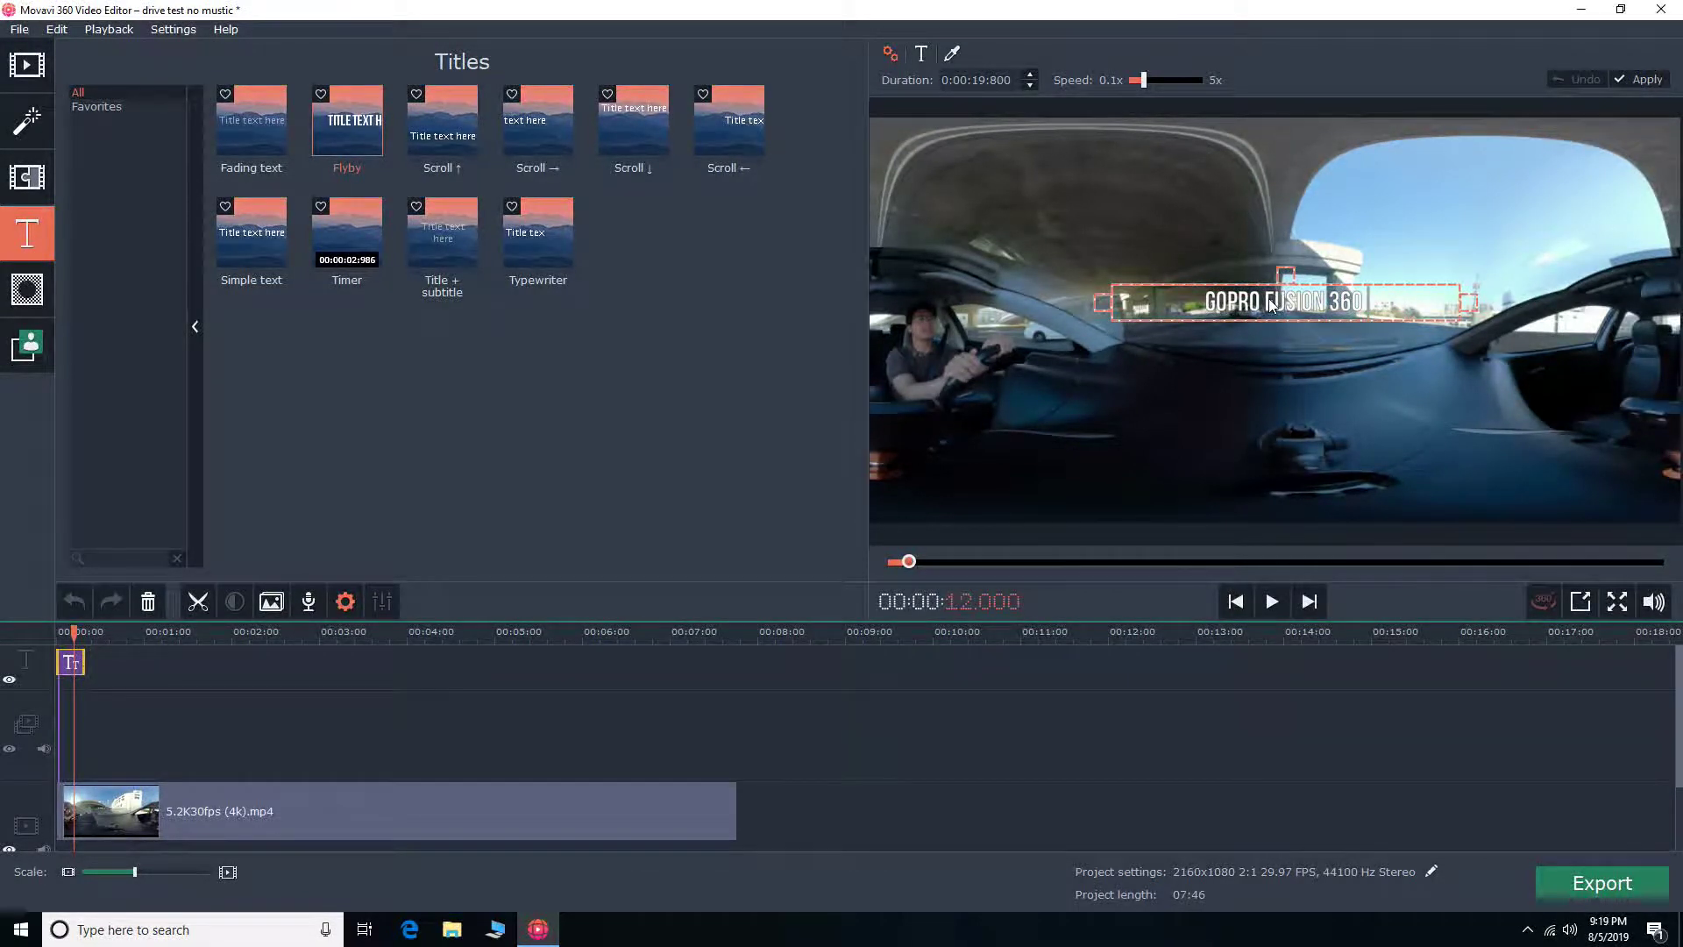
text( 5.2)
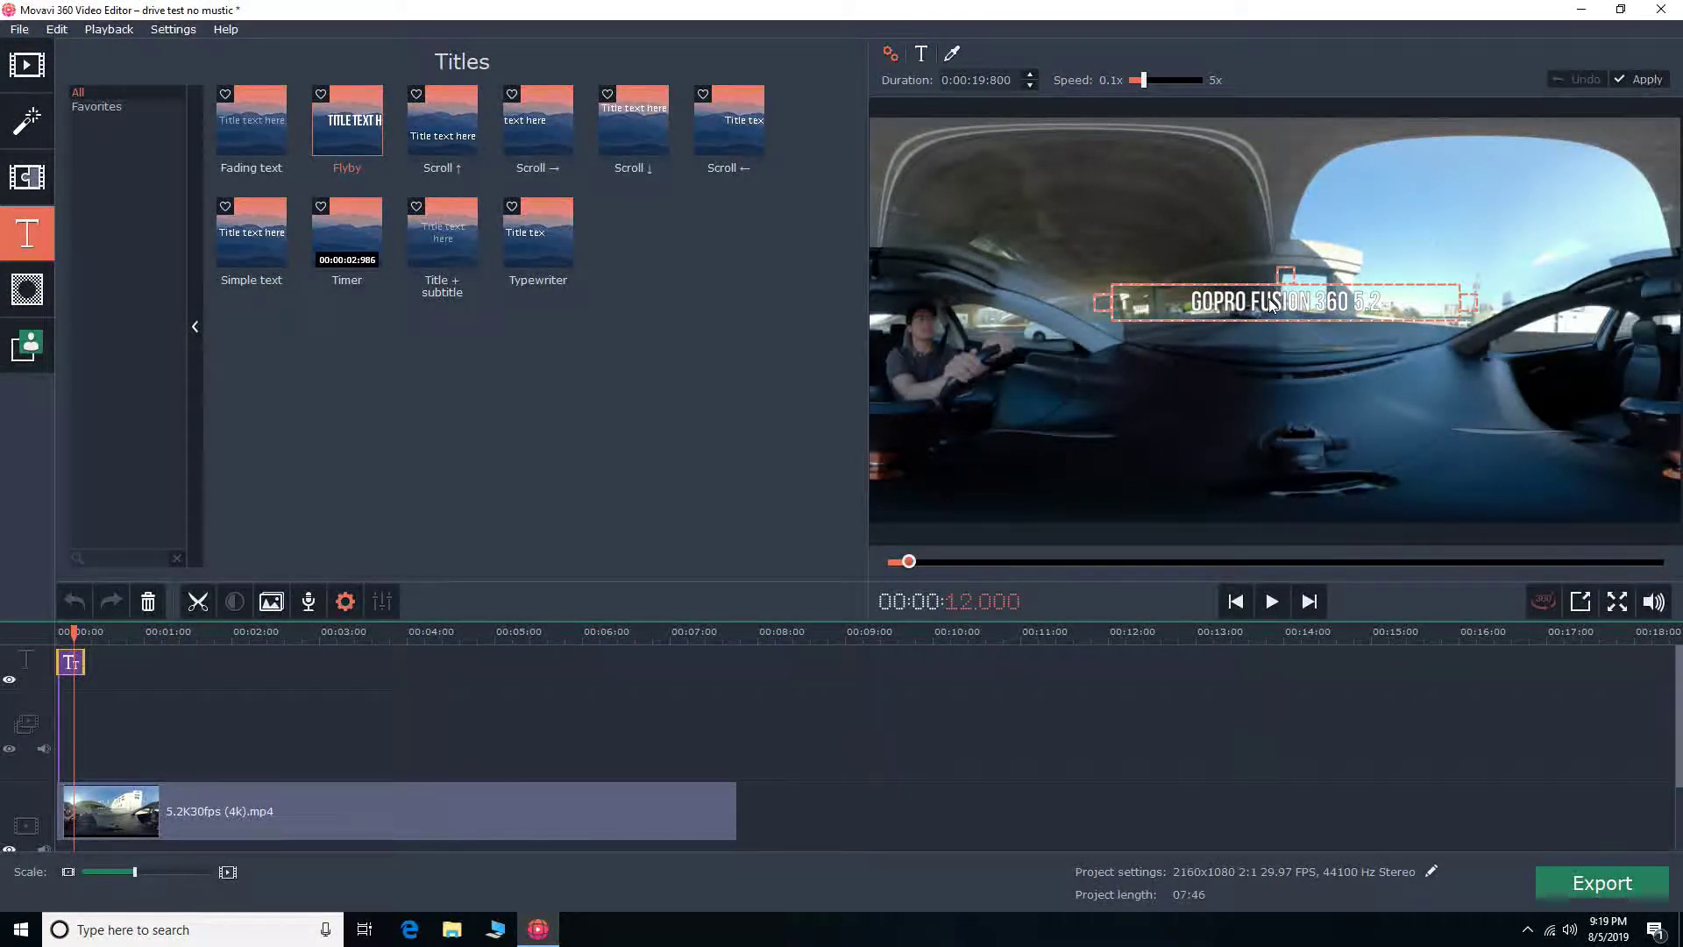
text(K30FPS)
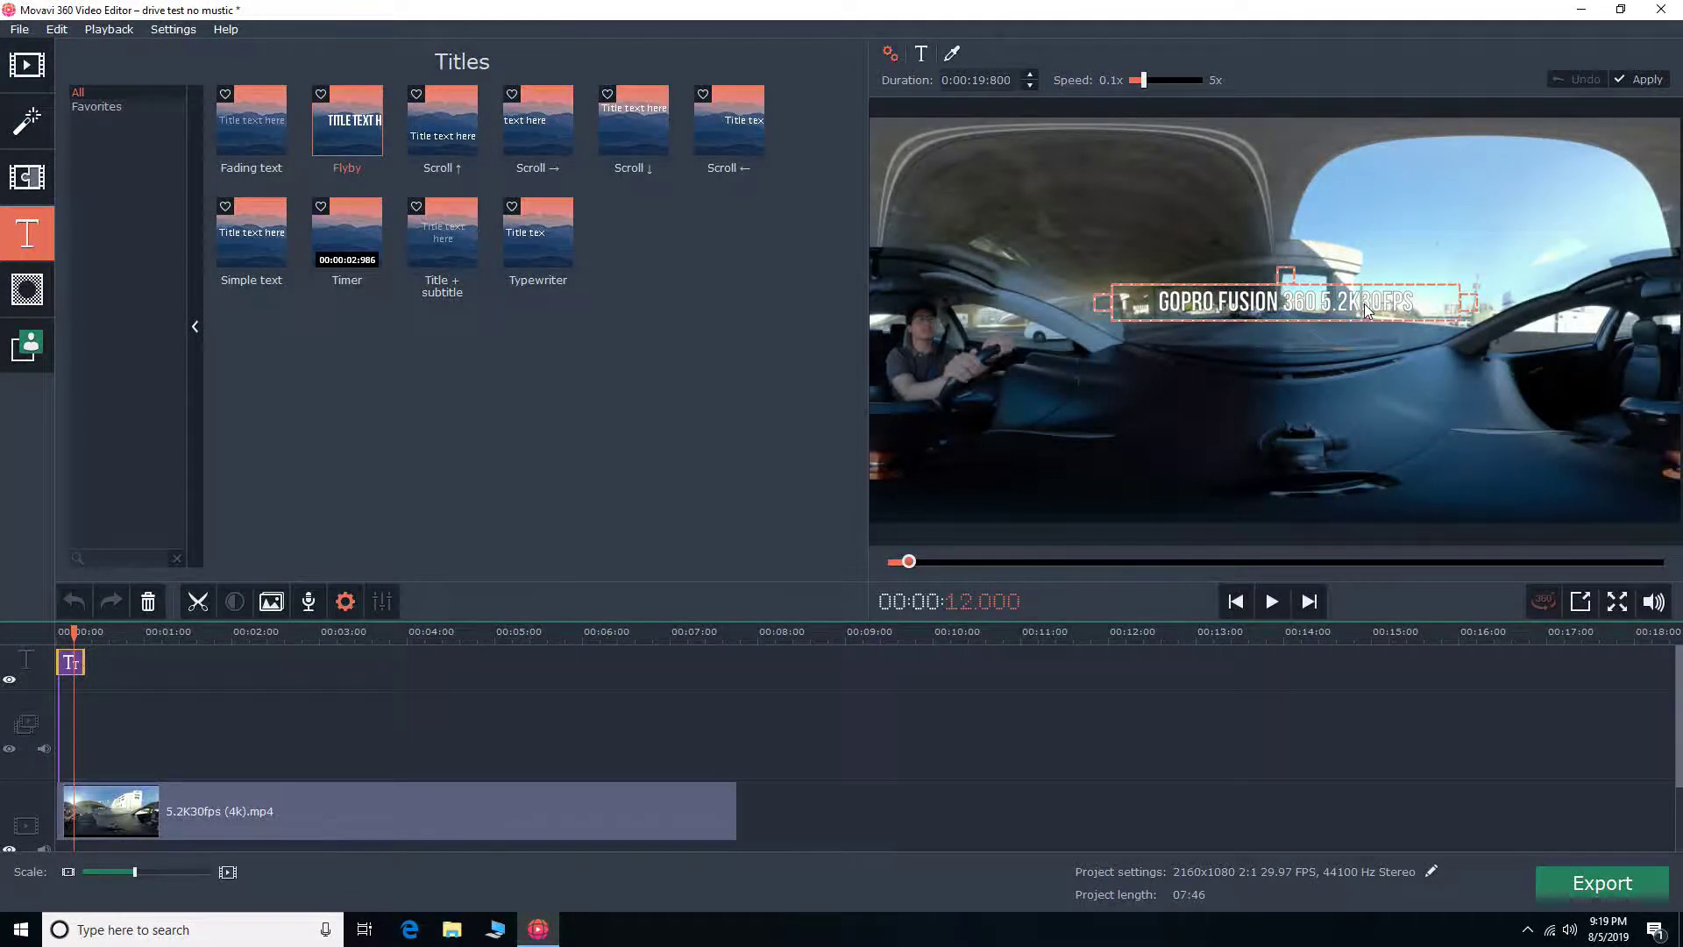
click(902, 842)
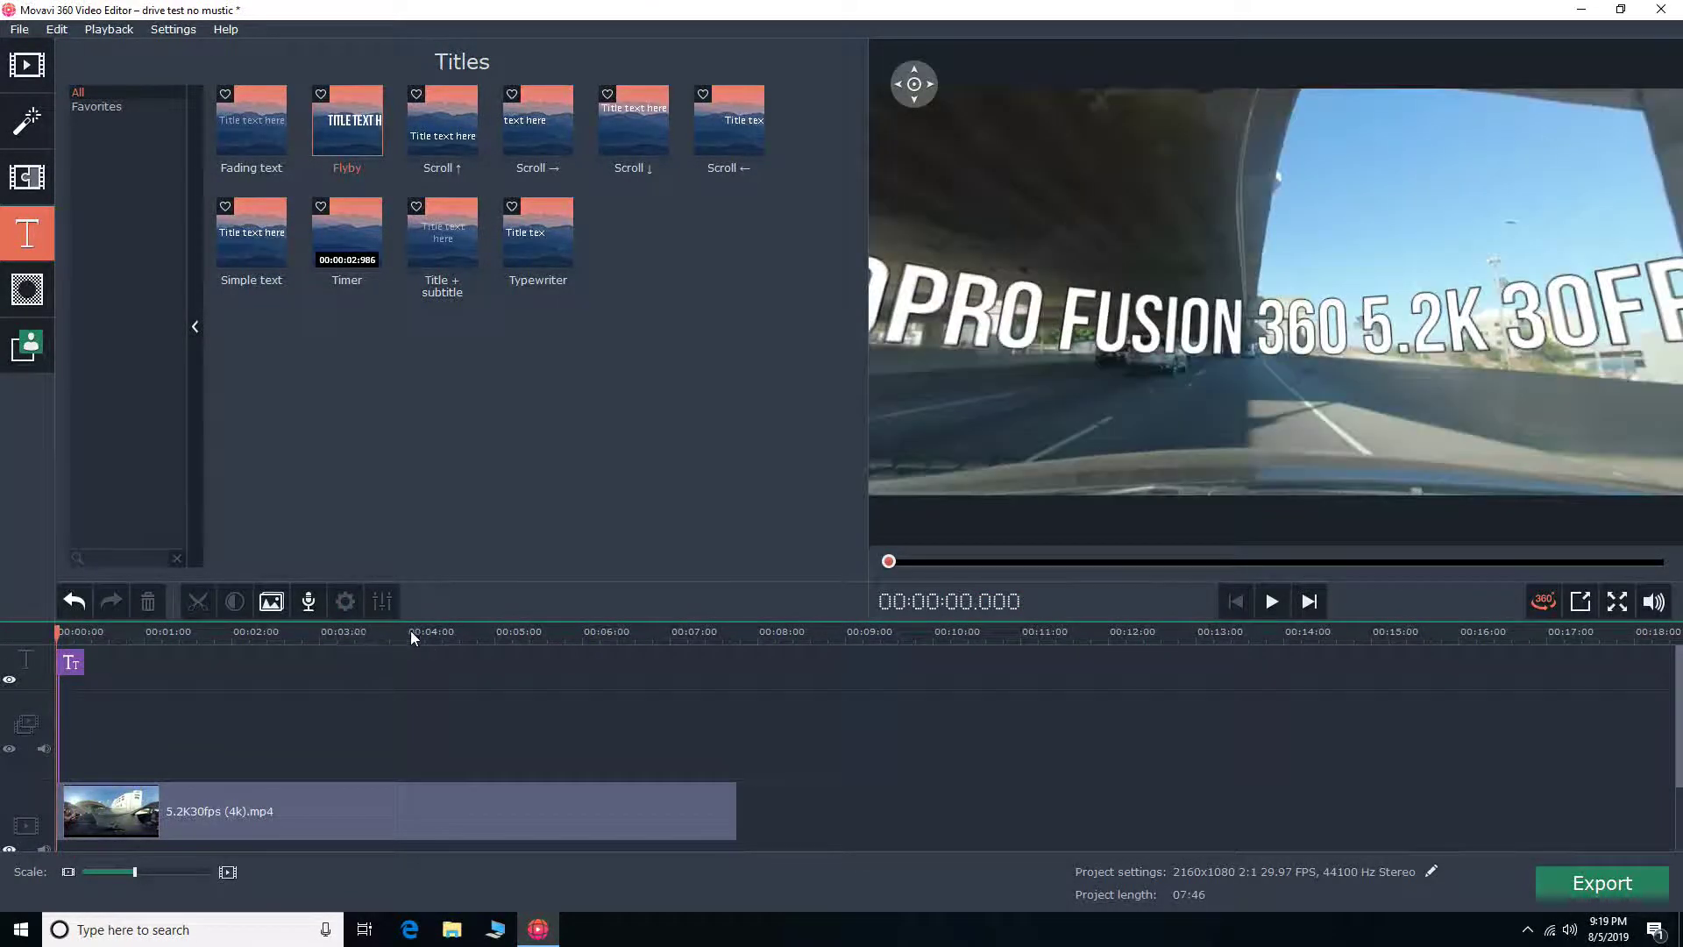
- Preview the title, then delete '5.2K 30FPS' so only 'GOPRO FUSION 360' remains
key(space)
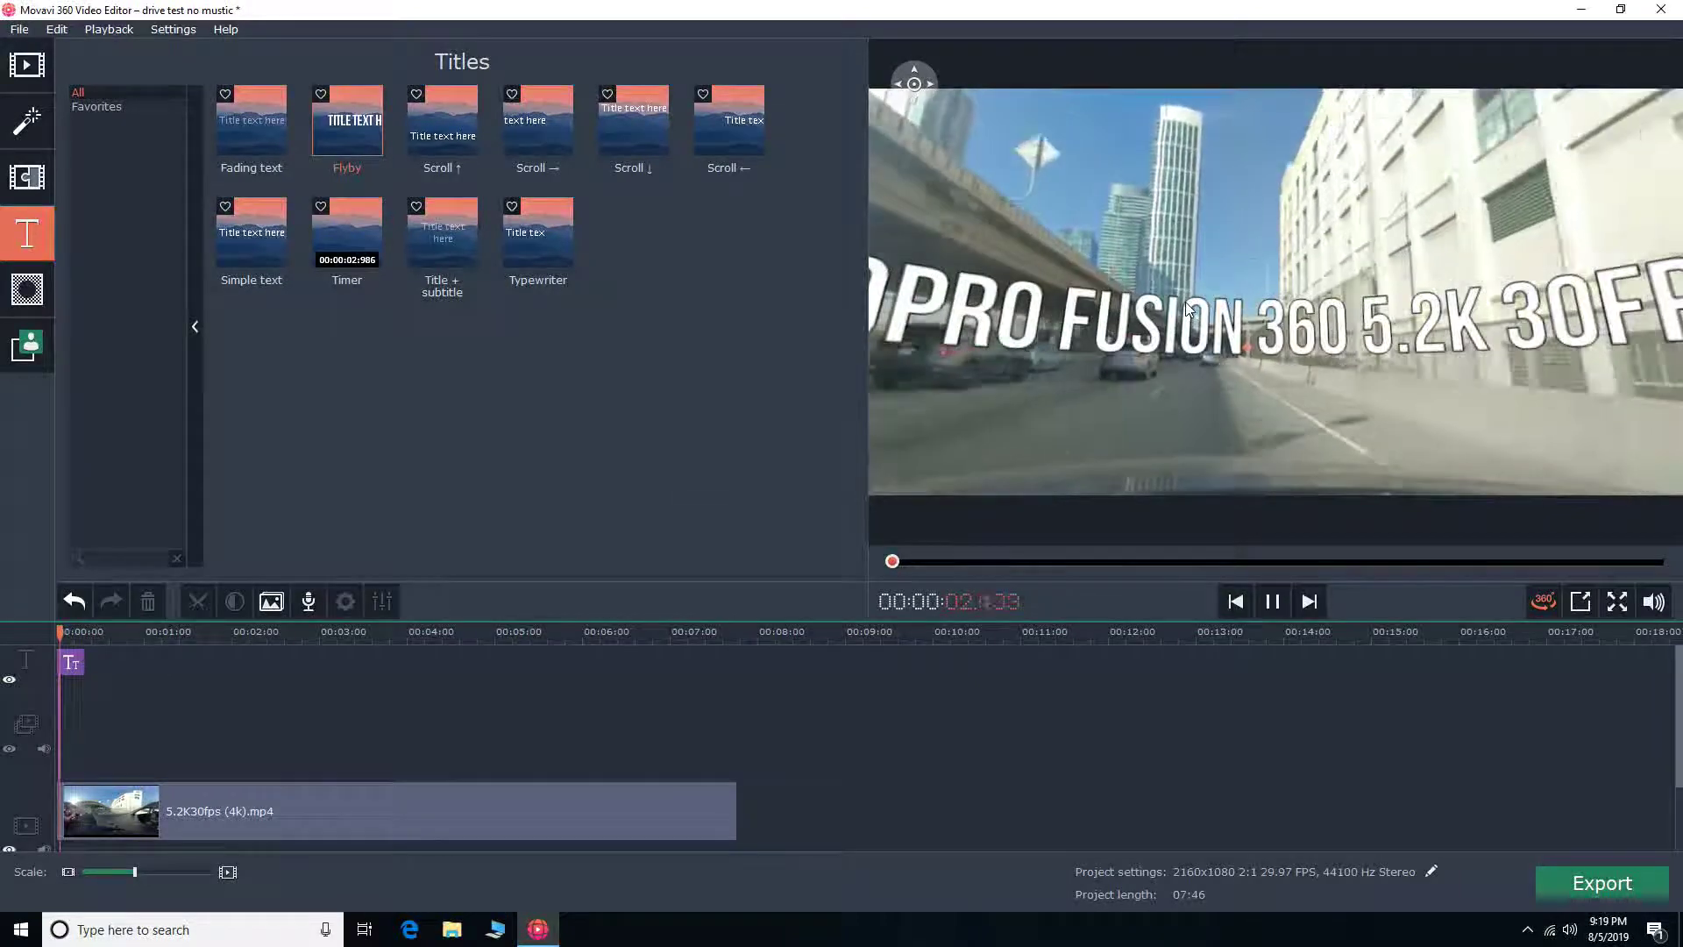
double_click(71, 662)
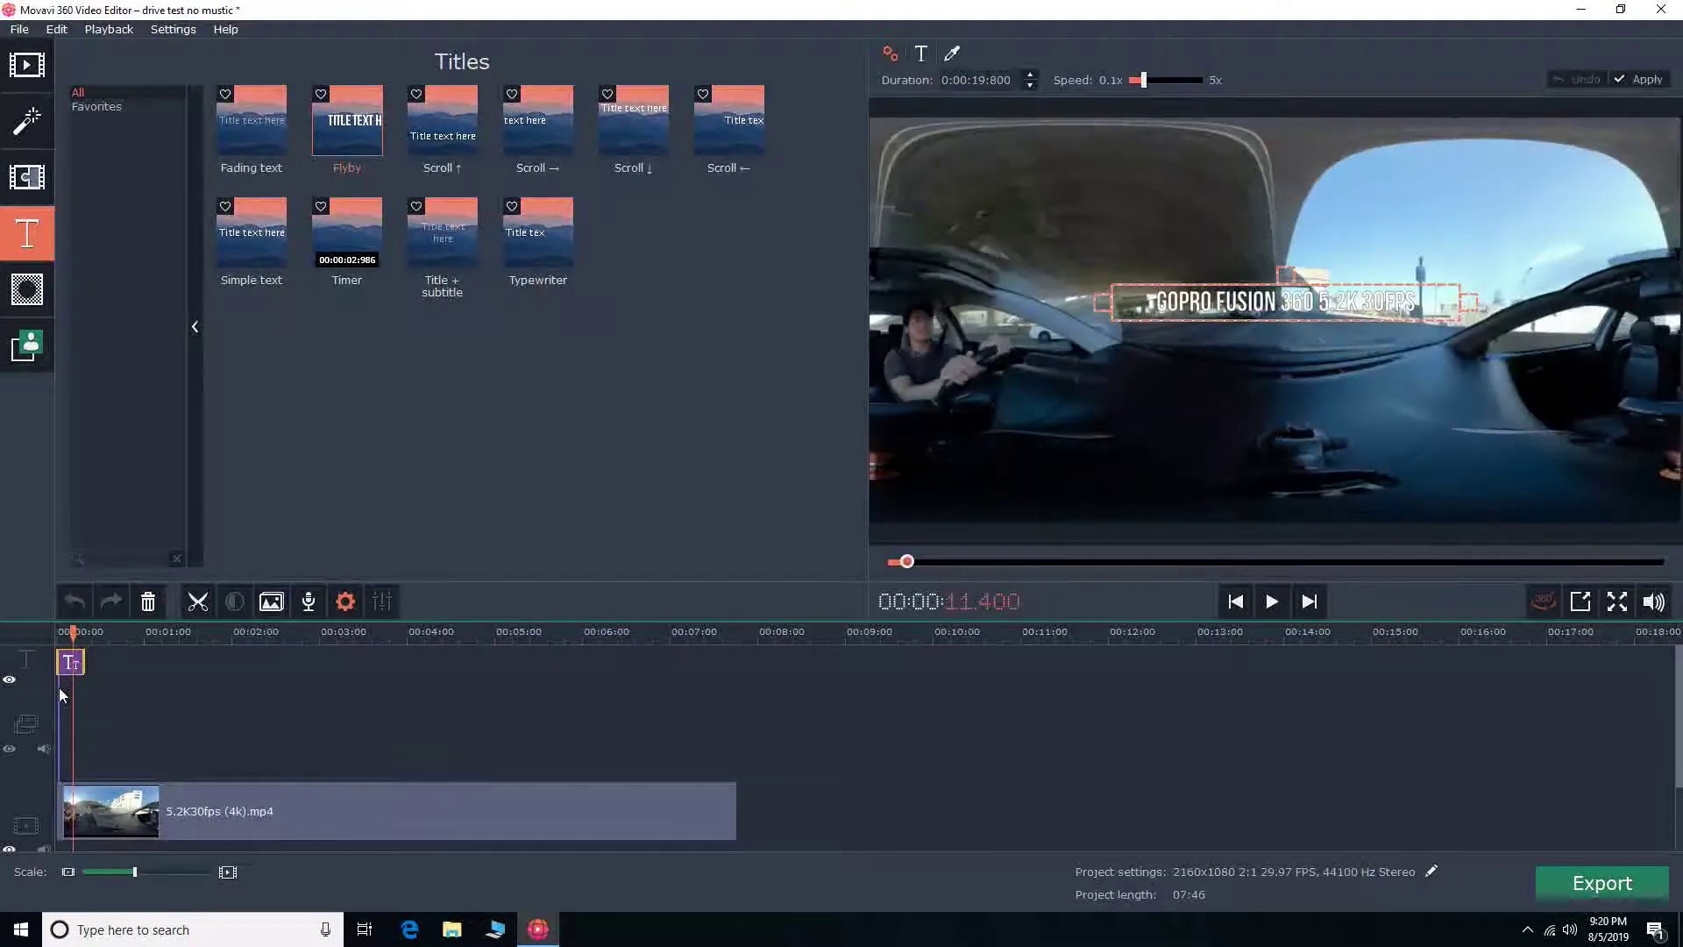
double_click(1255, 305)
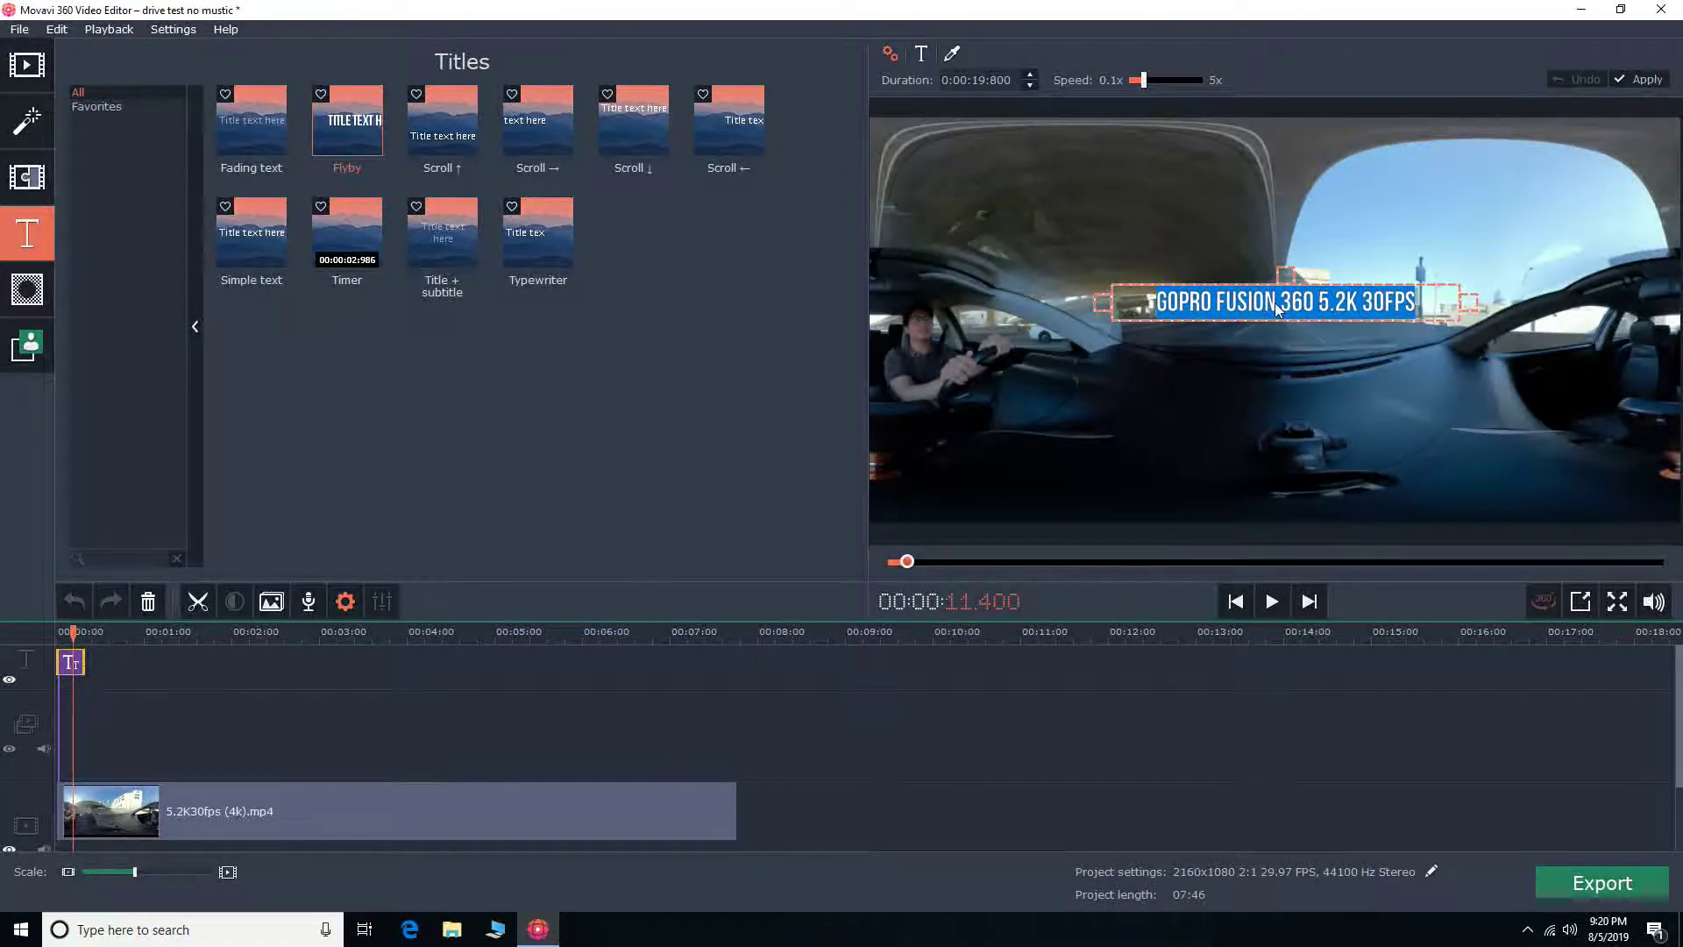
click(1321, 305)
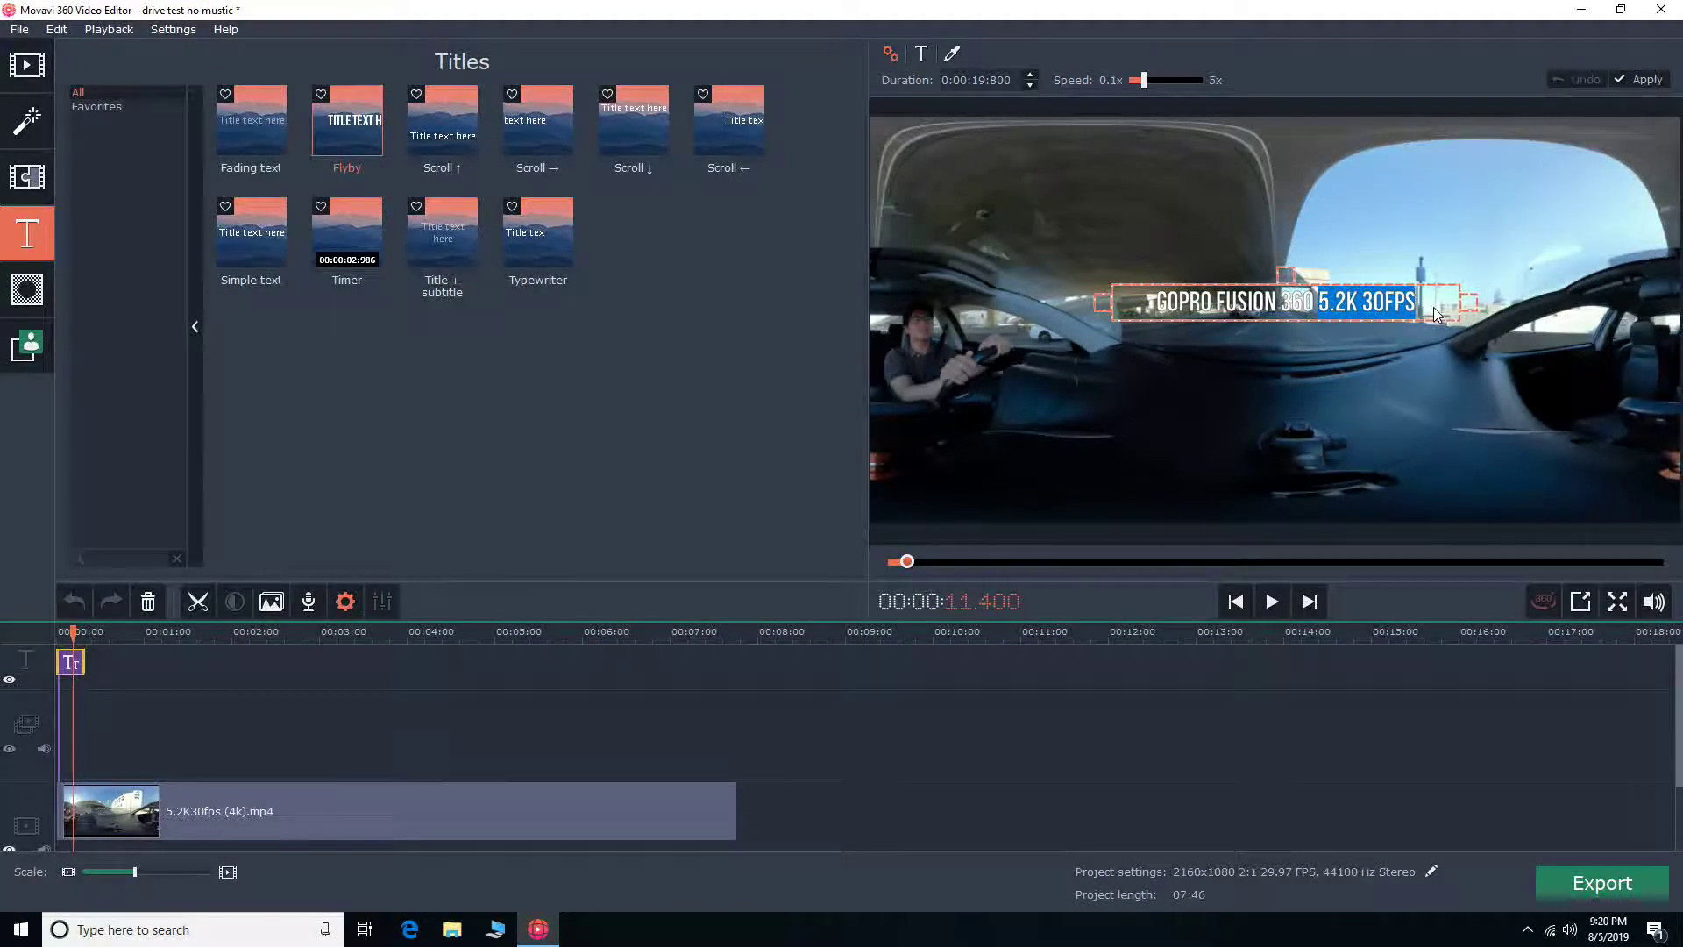
key(BackSpace)
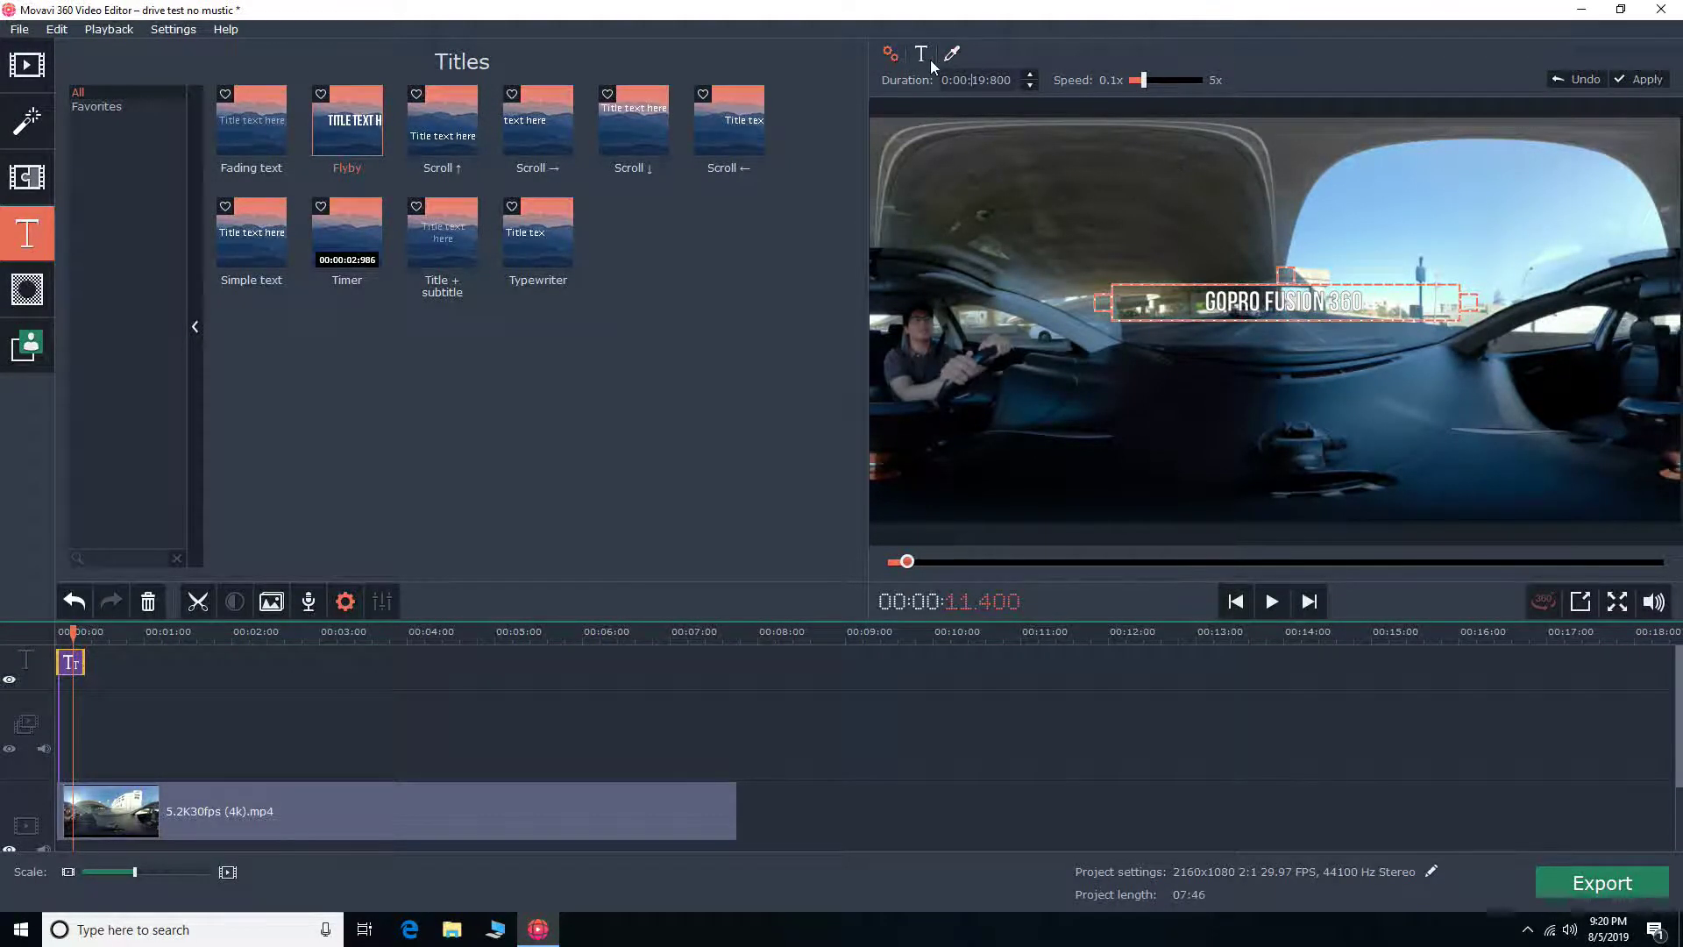
- Make the opening title text yellow
click(952, 55)
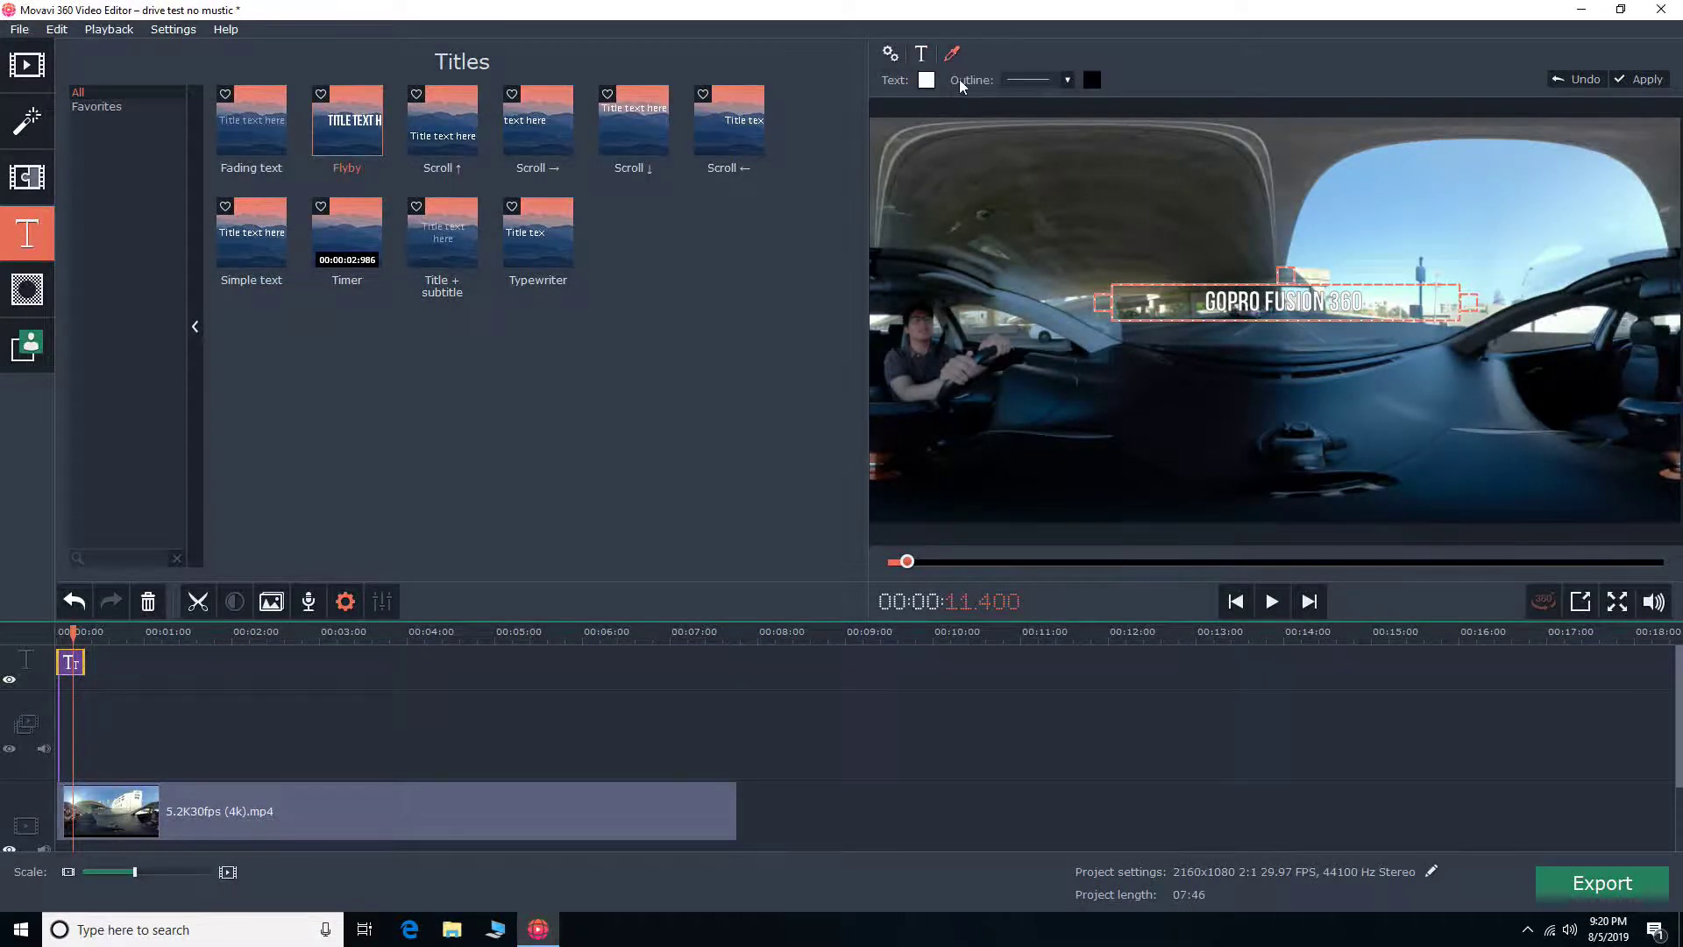
click(927, 80)
click(760, 230)
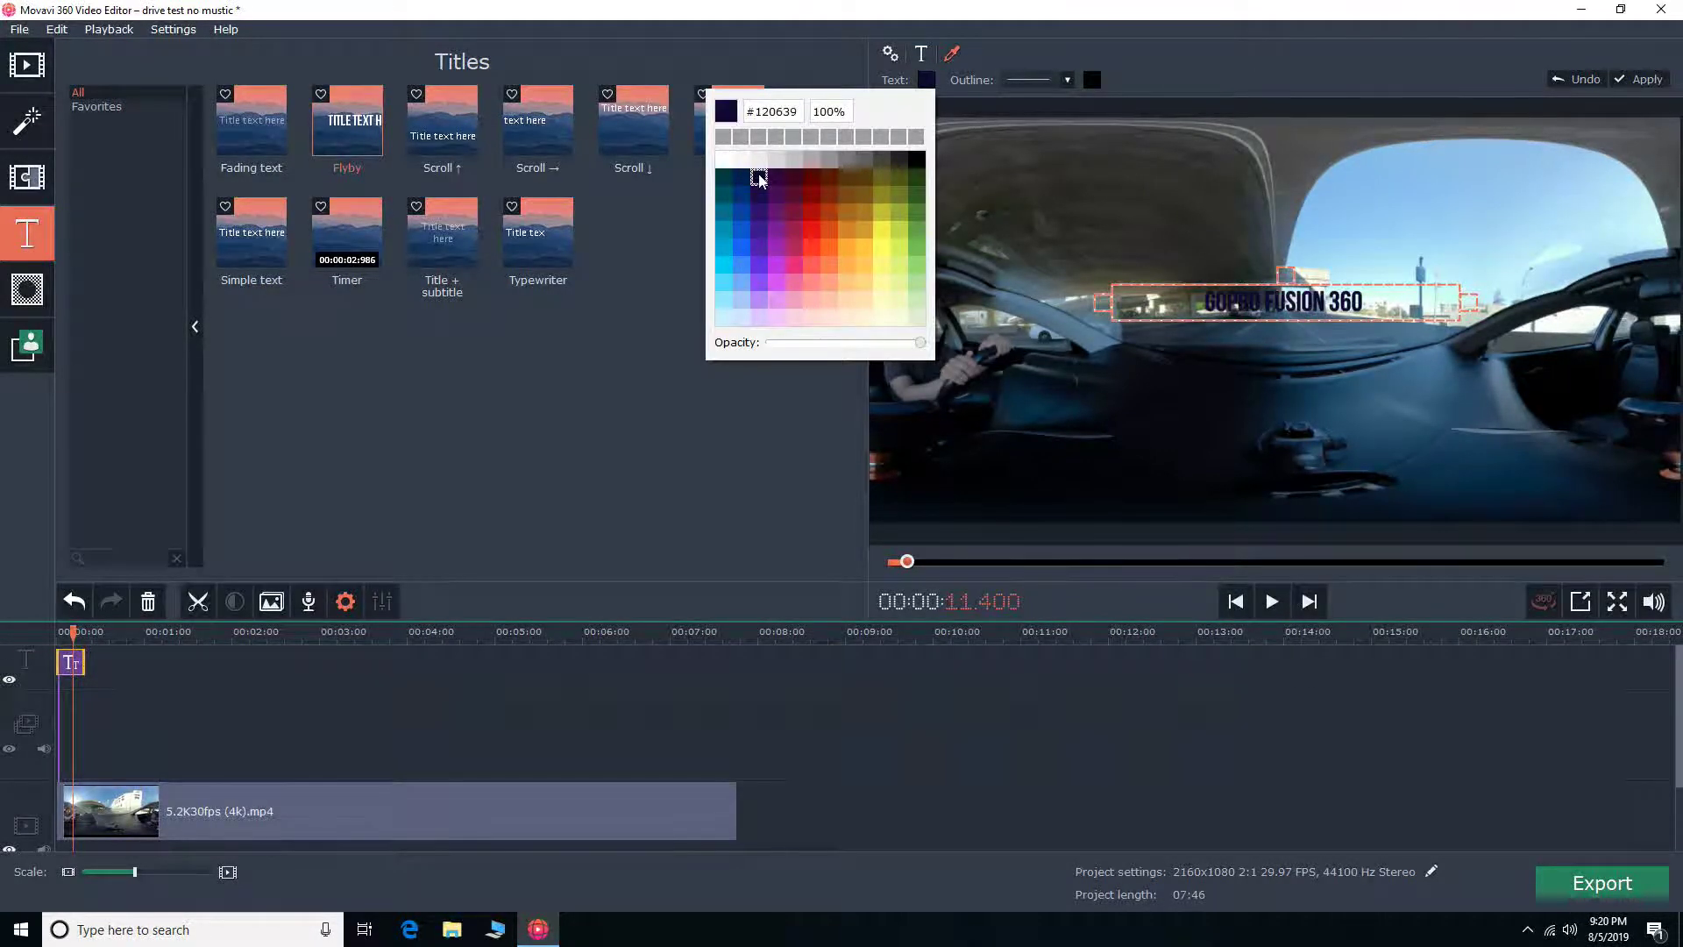
click(848, 242)
click(882, 232)
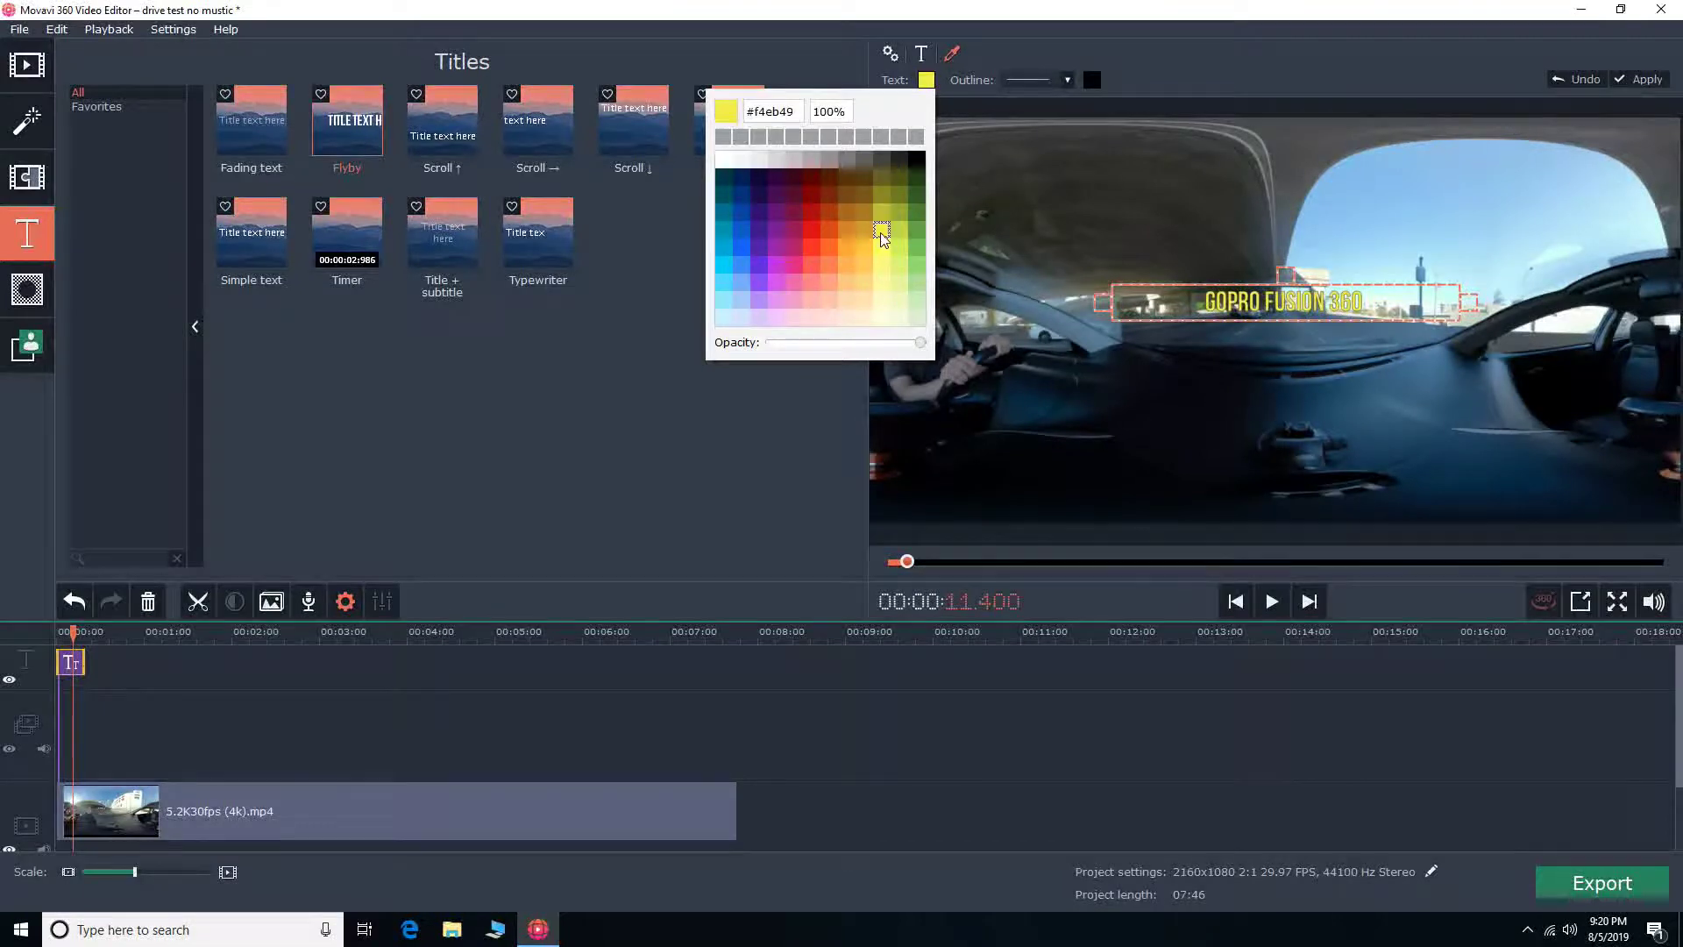
- Change the title font to Trebuchet MS and make it bold
click(922, 54)
click(972, 77)
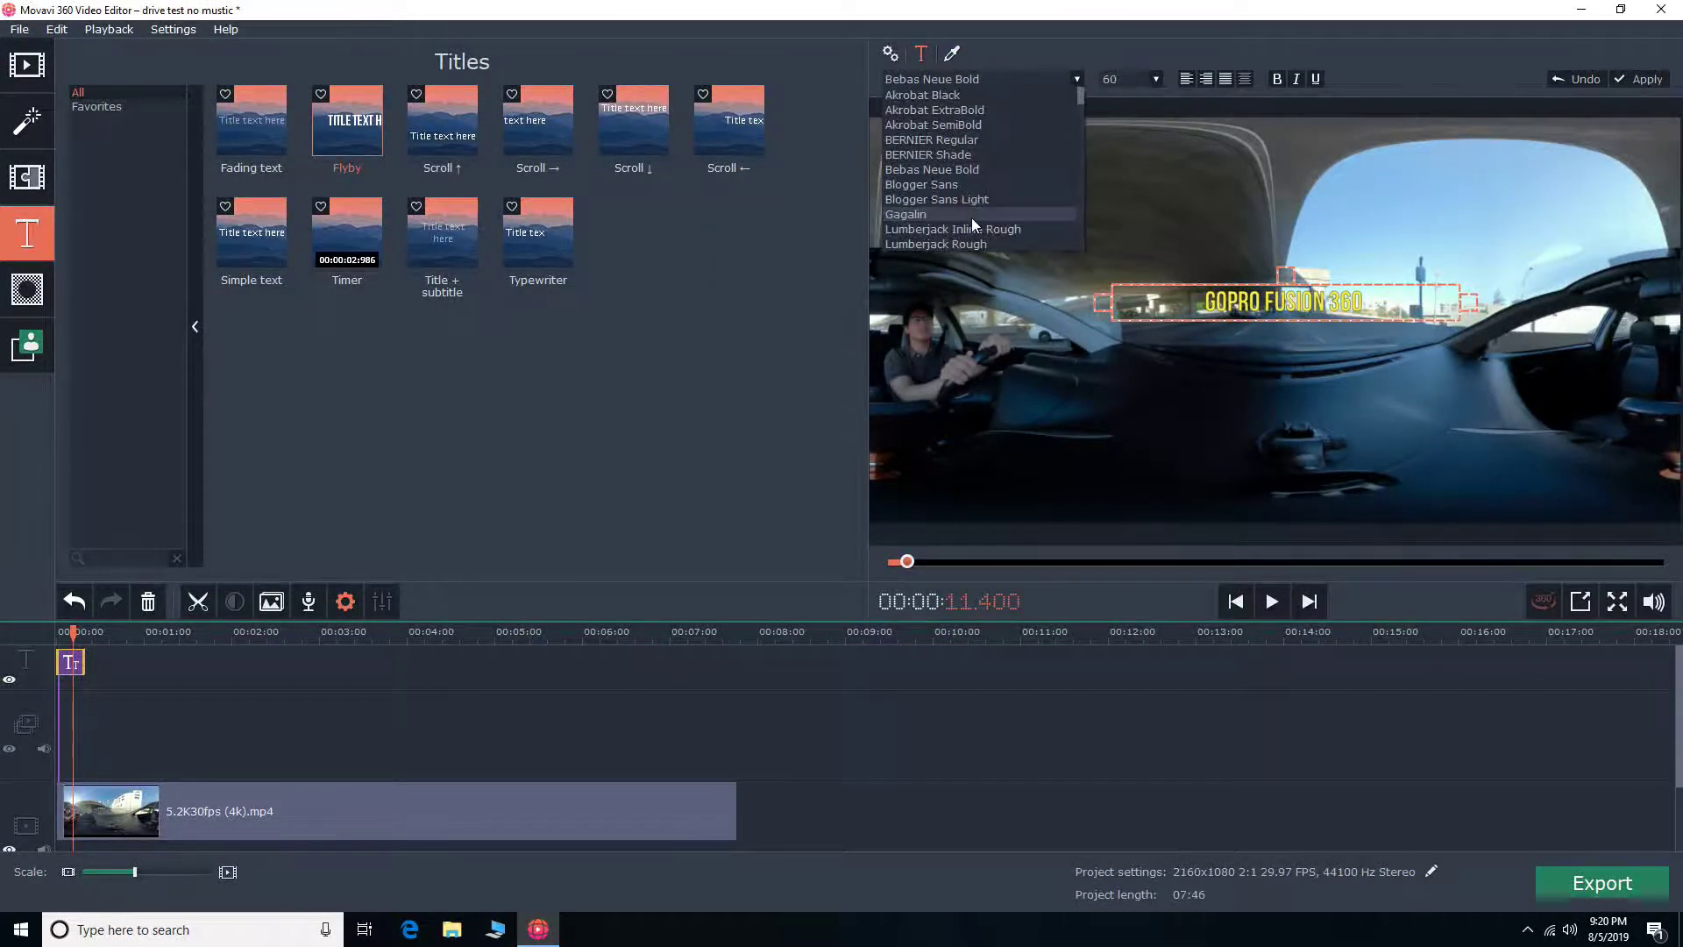
click(984, 200)
click(973, 77)
scroll(960, 170, down, 3)
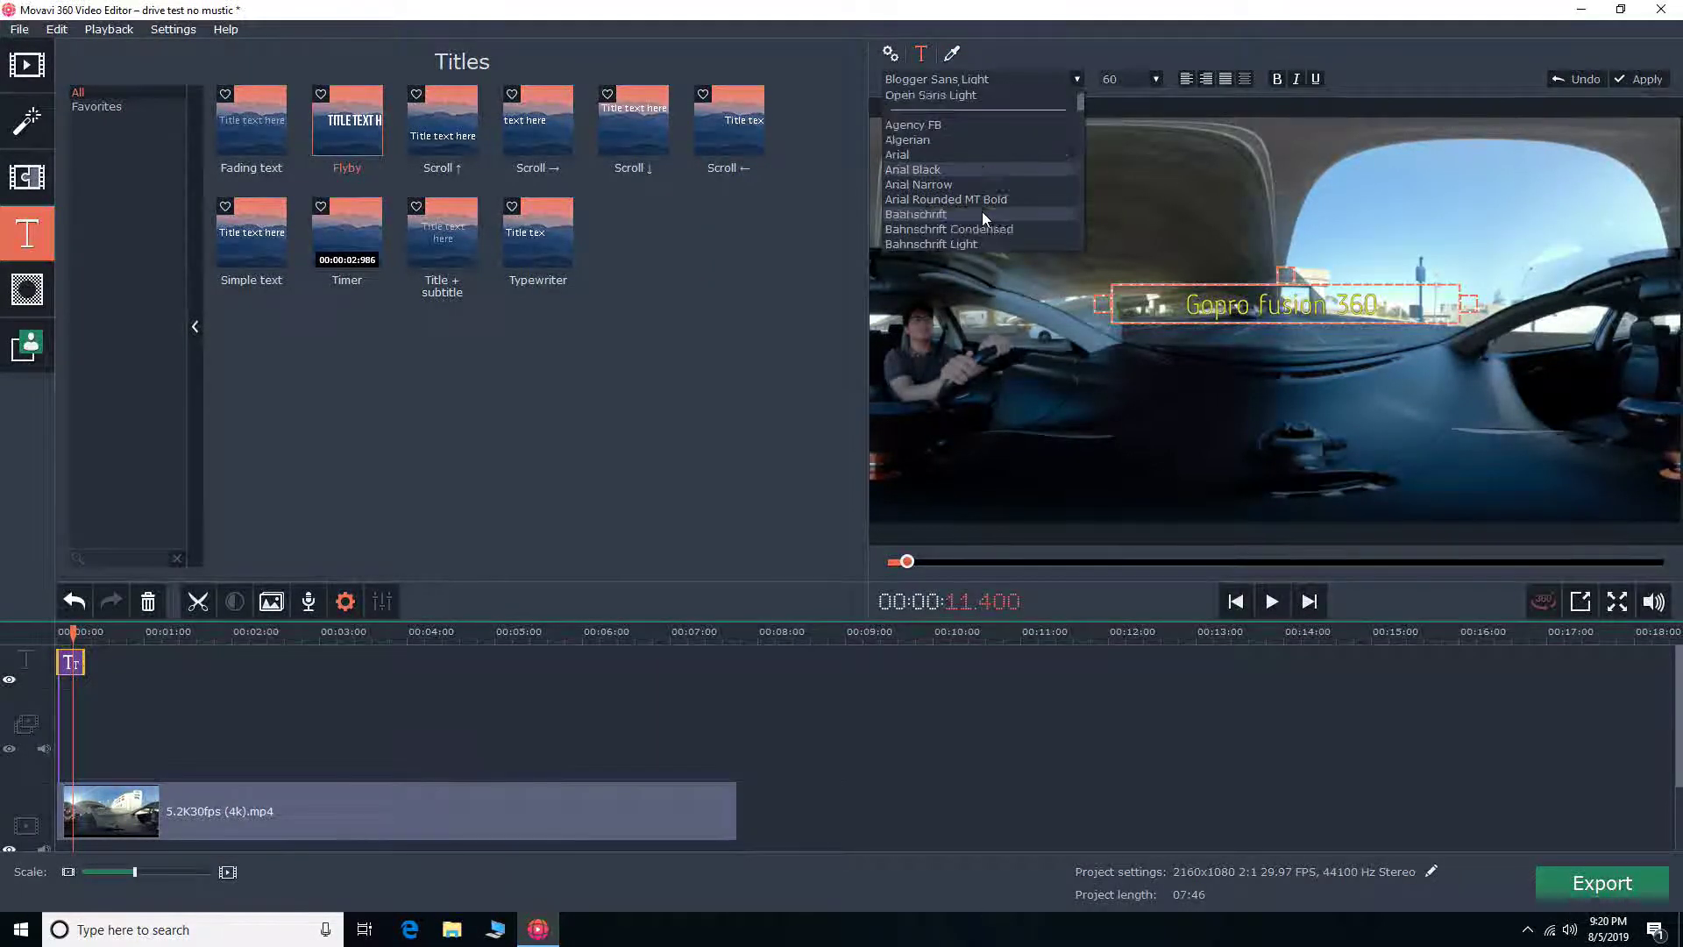
scroll(982, 212, down, 3)
scroll(982, 212, down, 3)
scroll(982, 210, down, 3)
scroll(989, 182, down, 2)
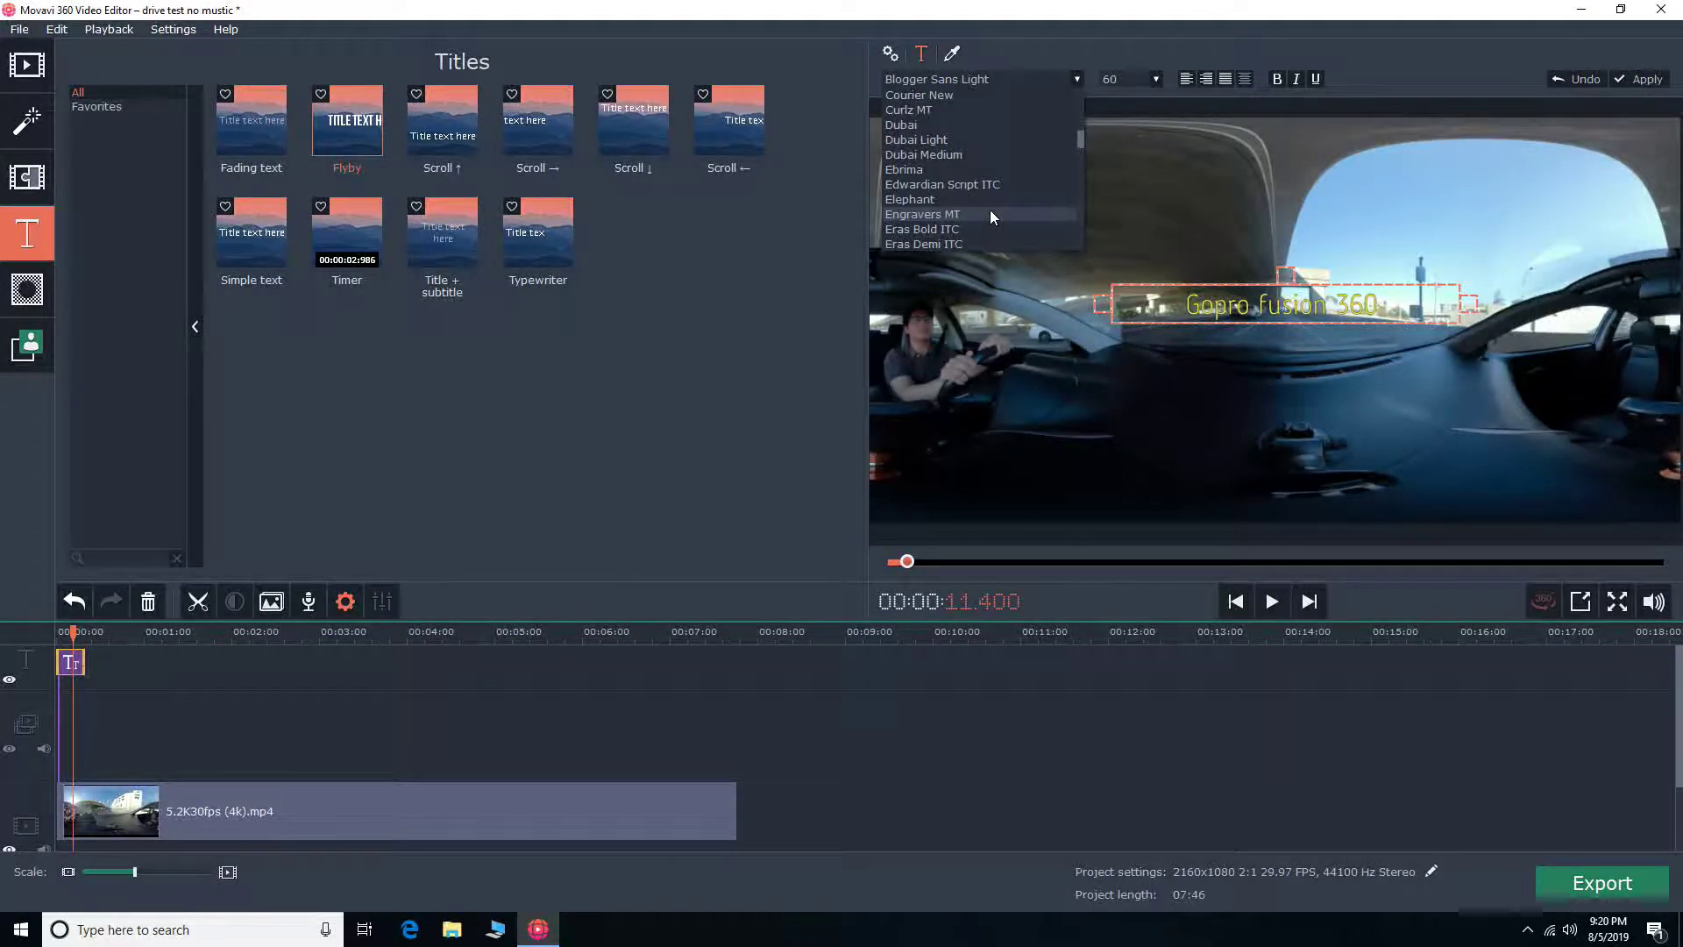
scroll(990, 208, down, 2)
scroll(990, 208, down, 3)
scroll(996, 193, down, 3)
scroll(996, 197, down, 2)
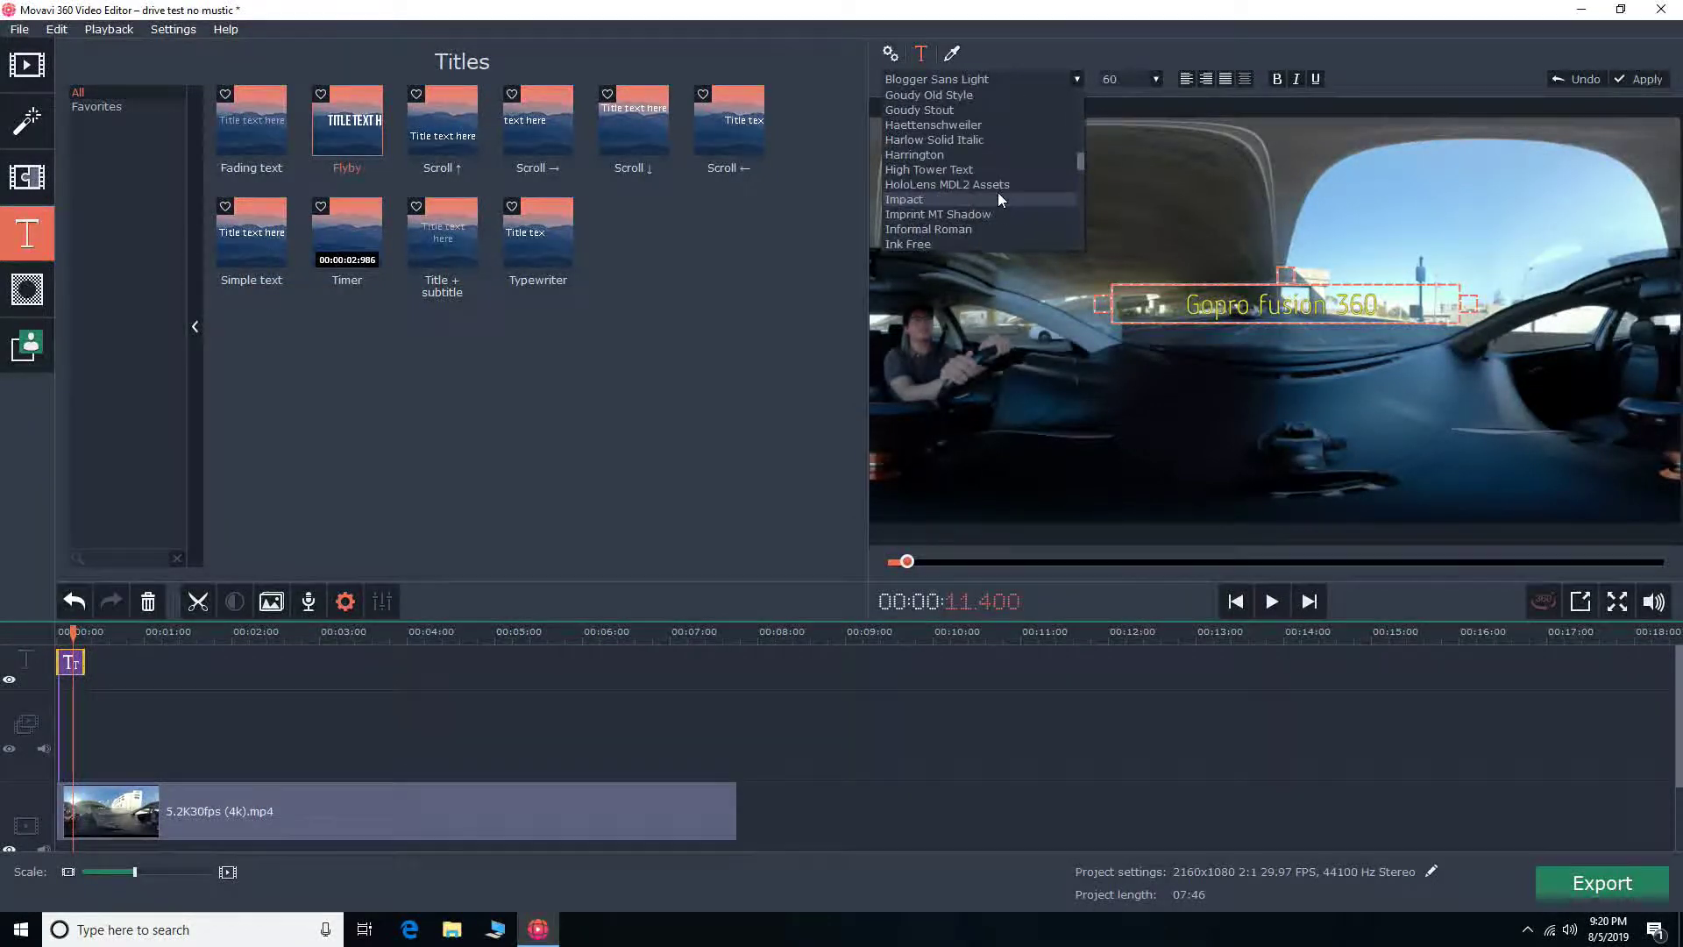
scroll(997, 192, down, 2)
scroll(997, 192, down, 5)
scroll(997, 198, down, 5)
scroll(998, 199, down, 4)
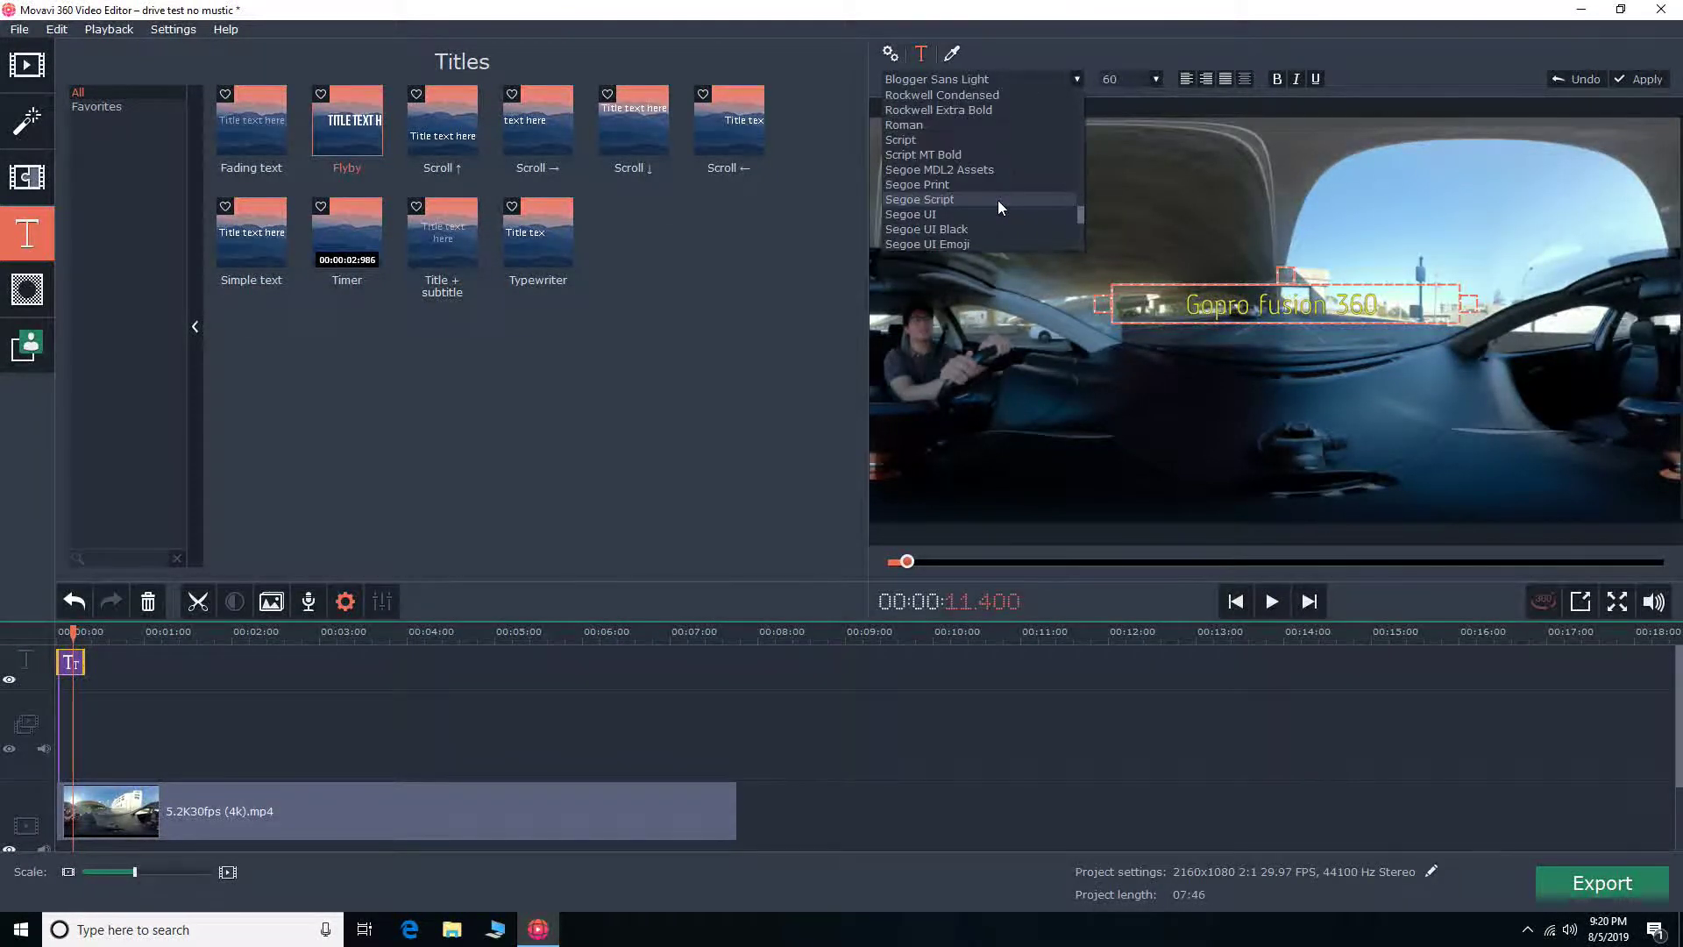
scroll(998, 200, down, 4)
click(997, 125)
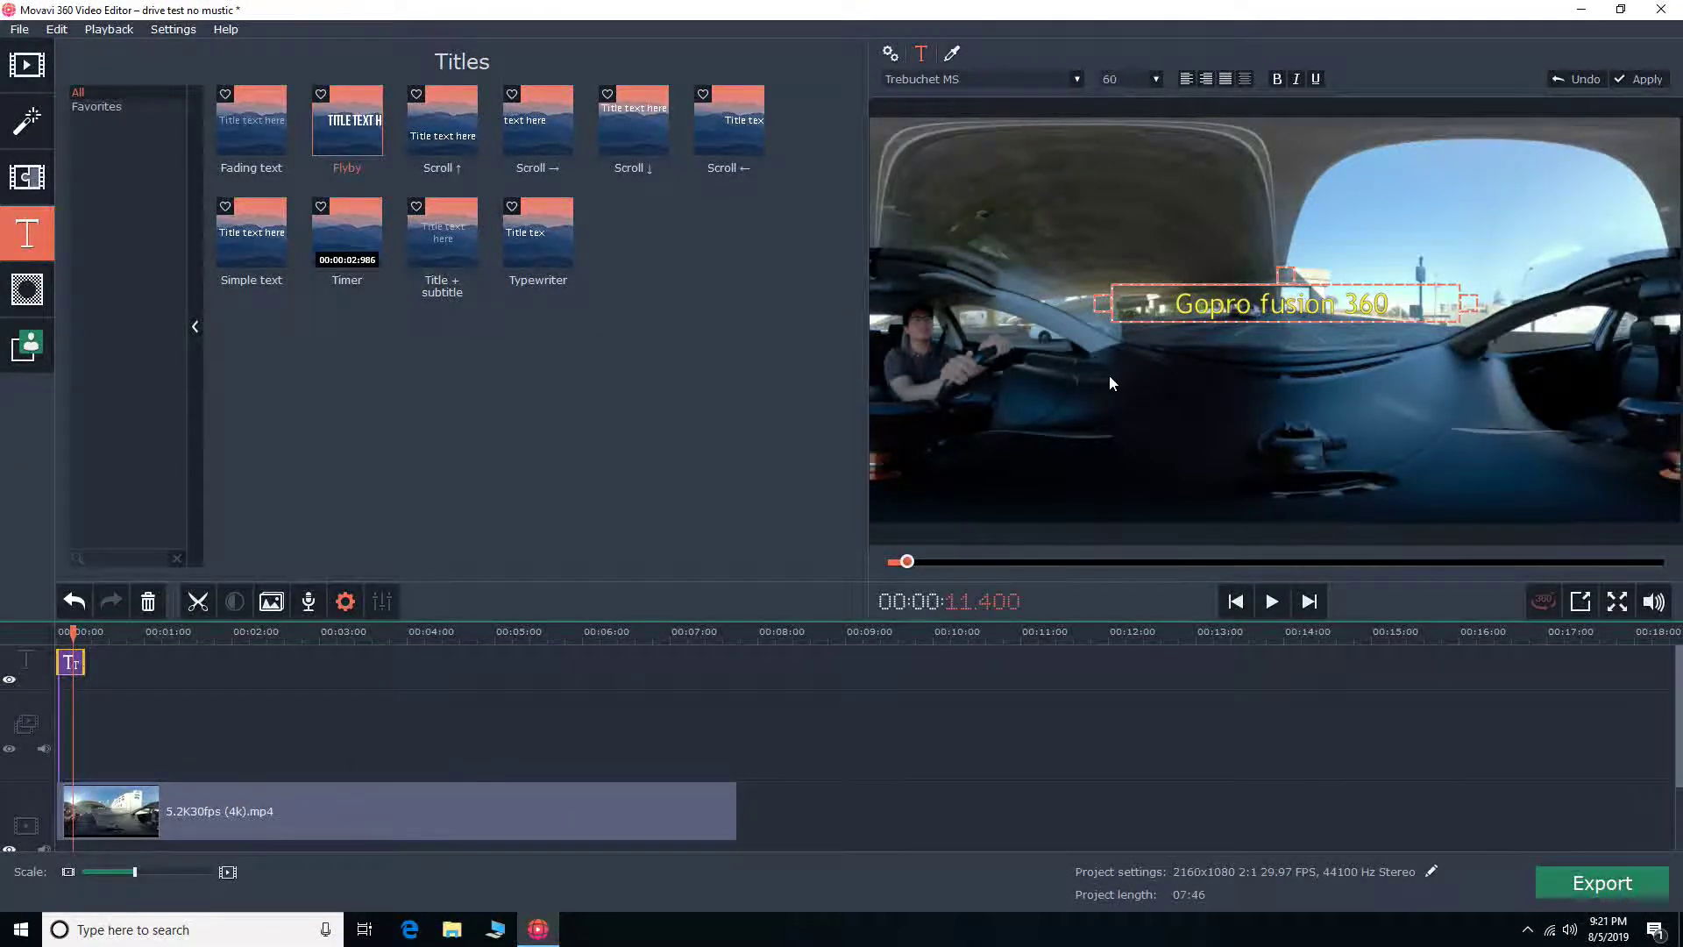
click(1277, 78)
- Preview the bold title, then trim its clip to a brief sliver at the timeline start
click(82, 765)
click(35, 628)
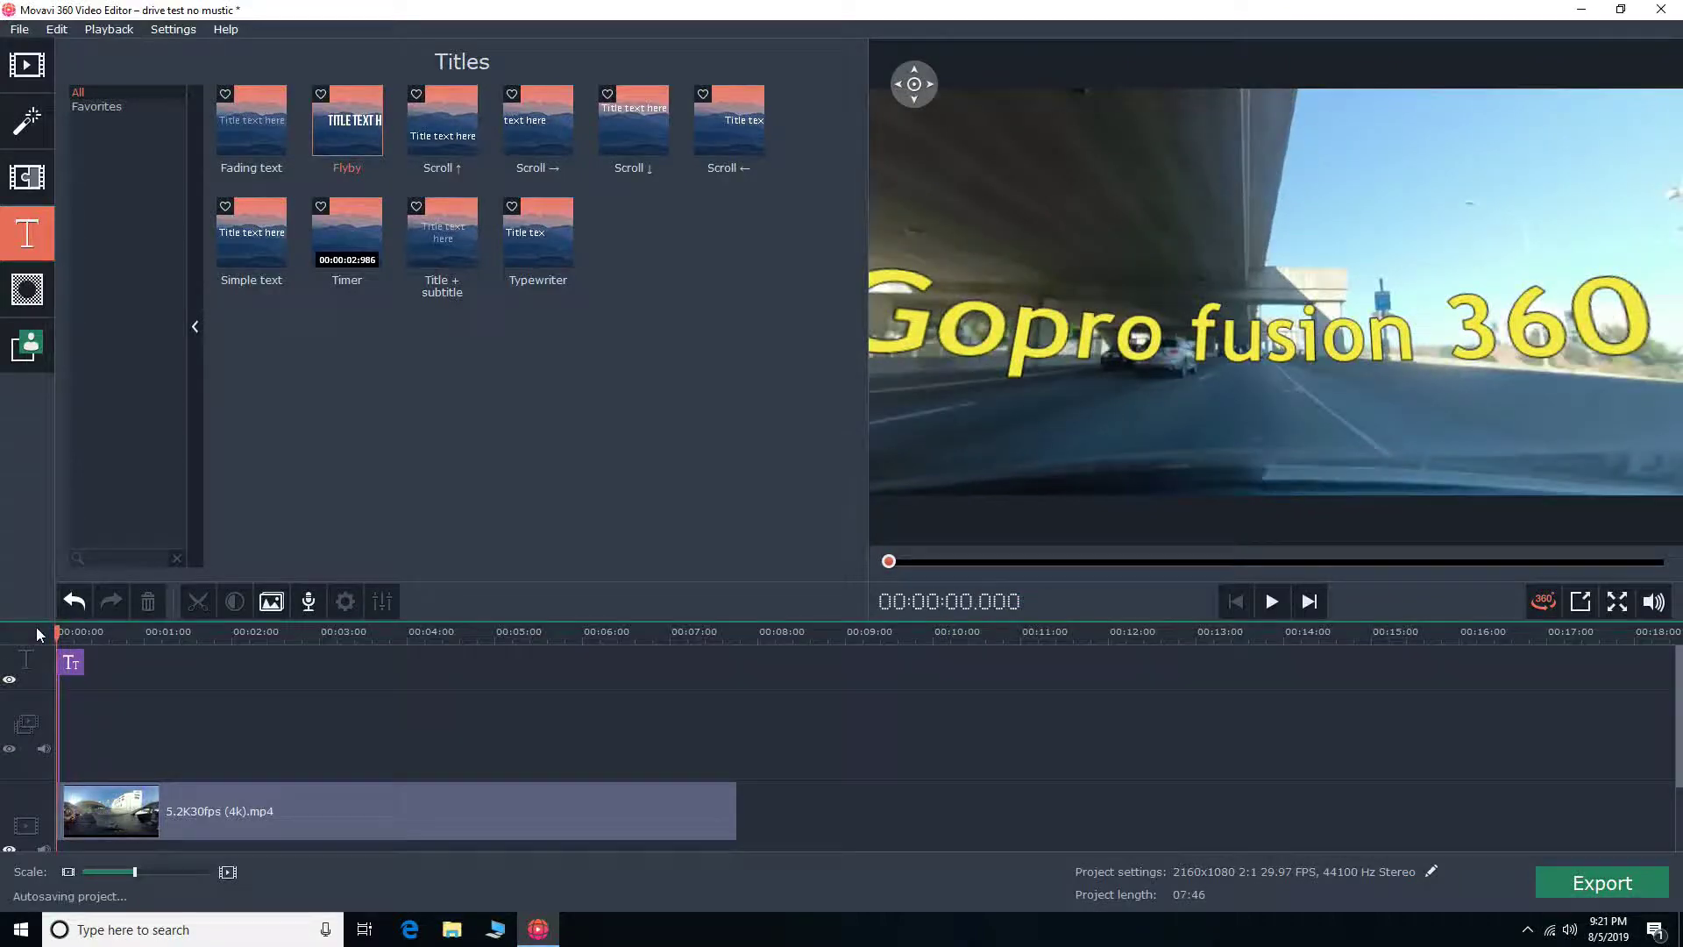
key(space)
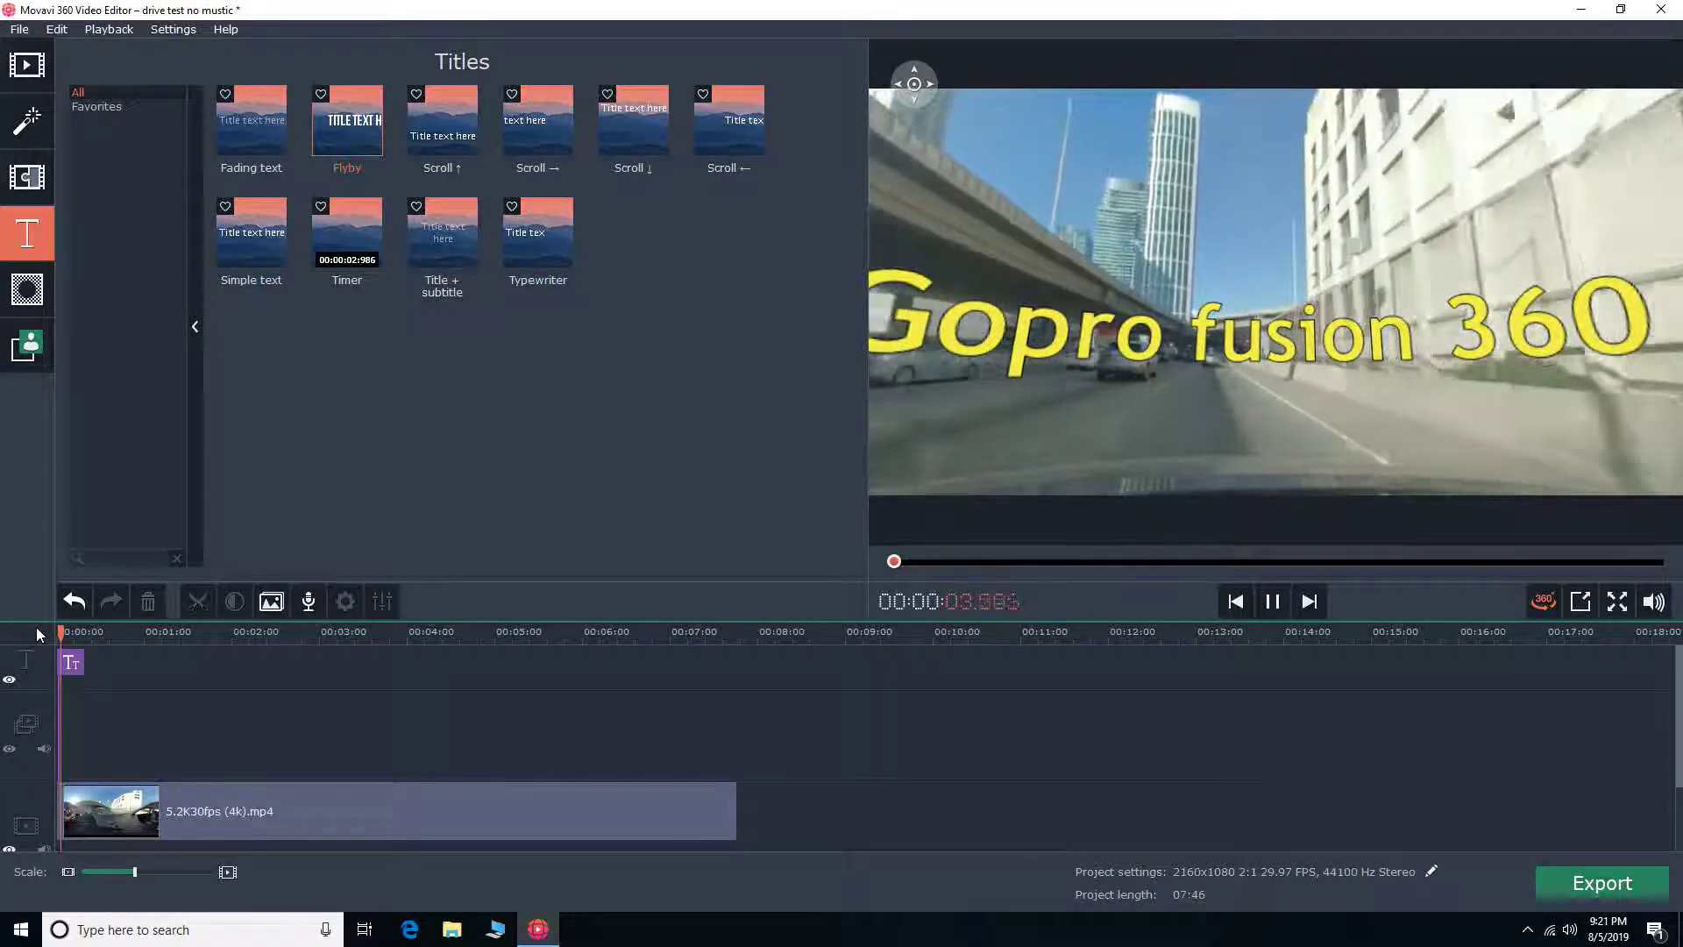
key(space)
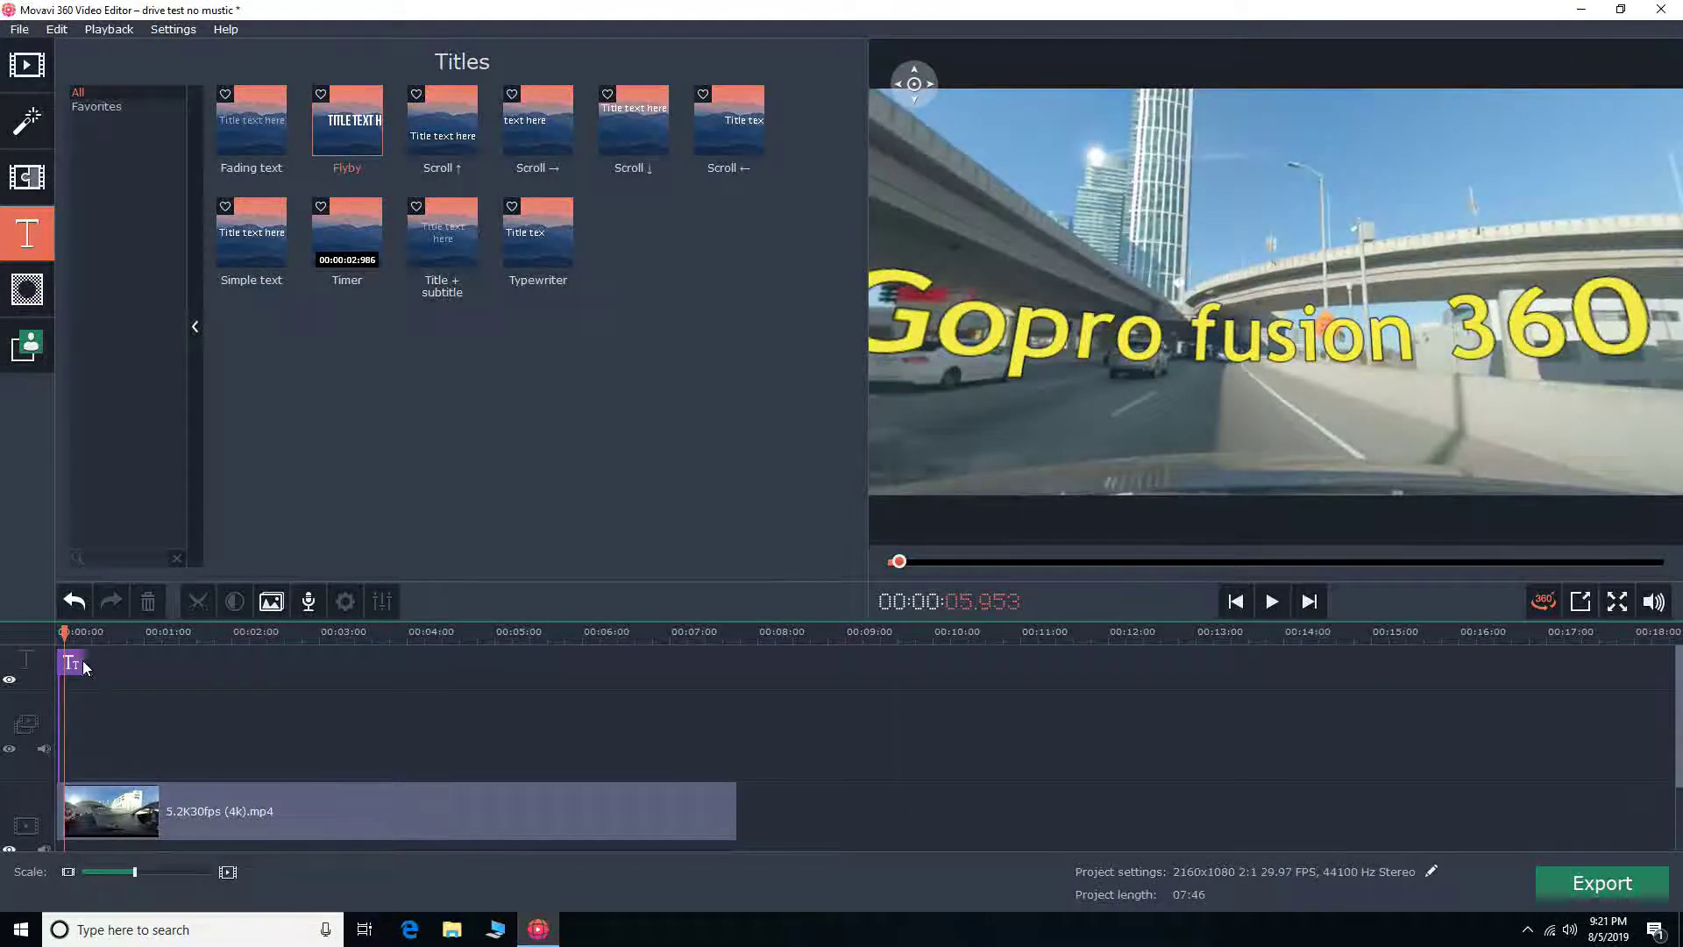
drag(85, 663, 68, 663)
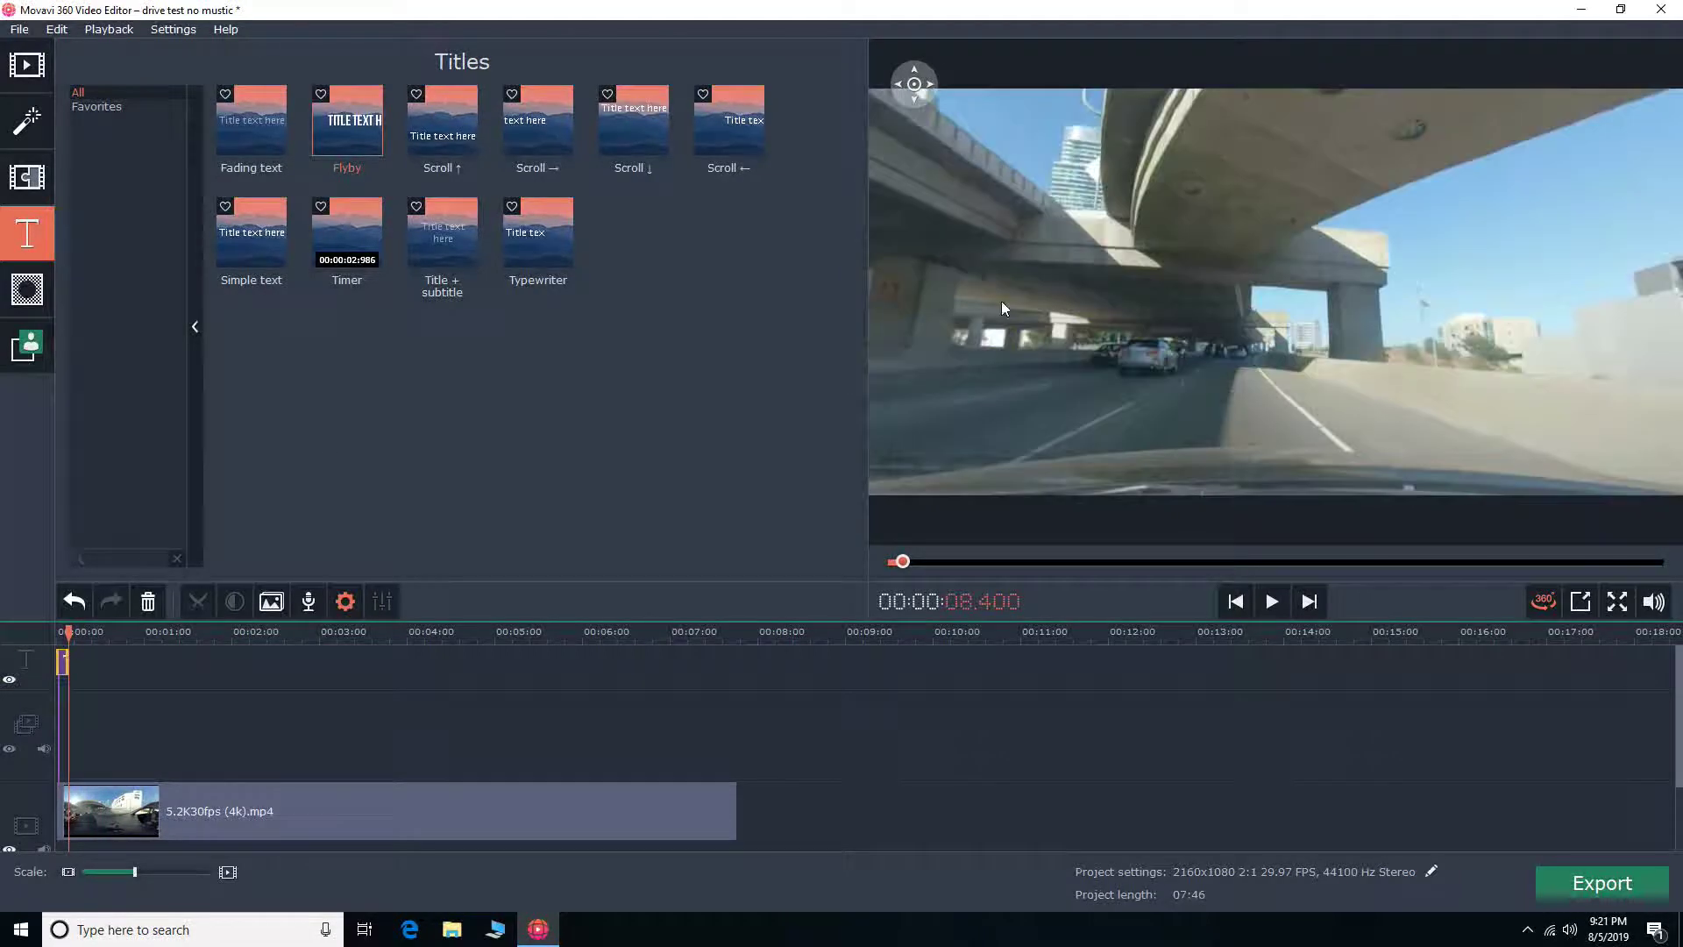
click(69, 664)
click(63, 663)
- Set the whole title text to font size 42
double_click(59, 664)
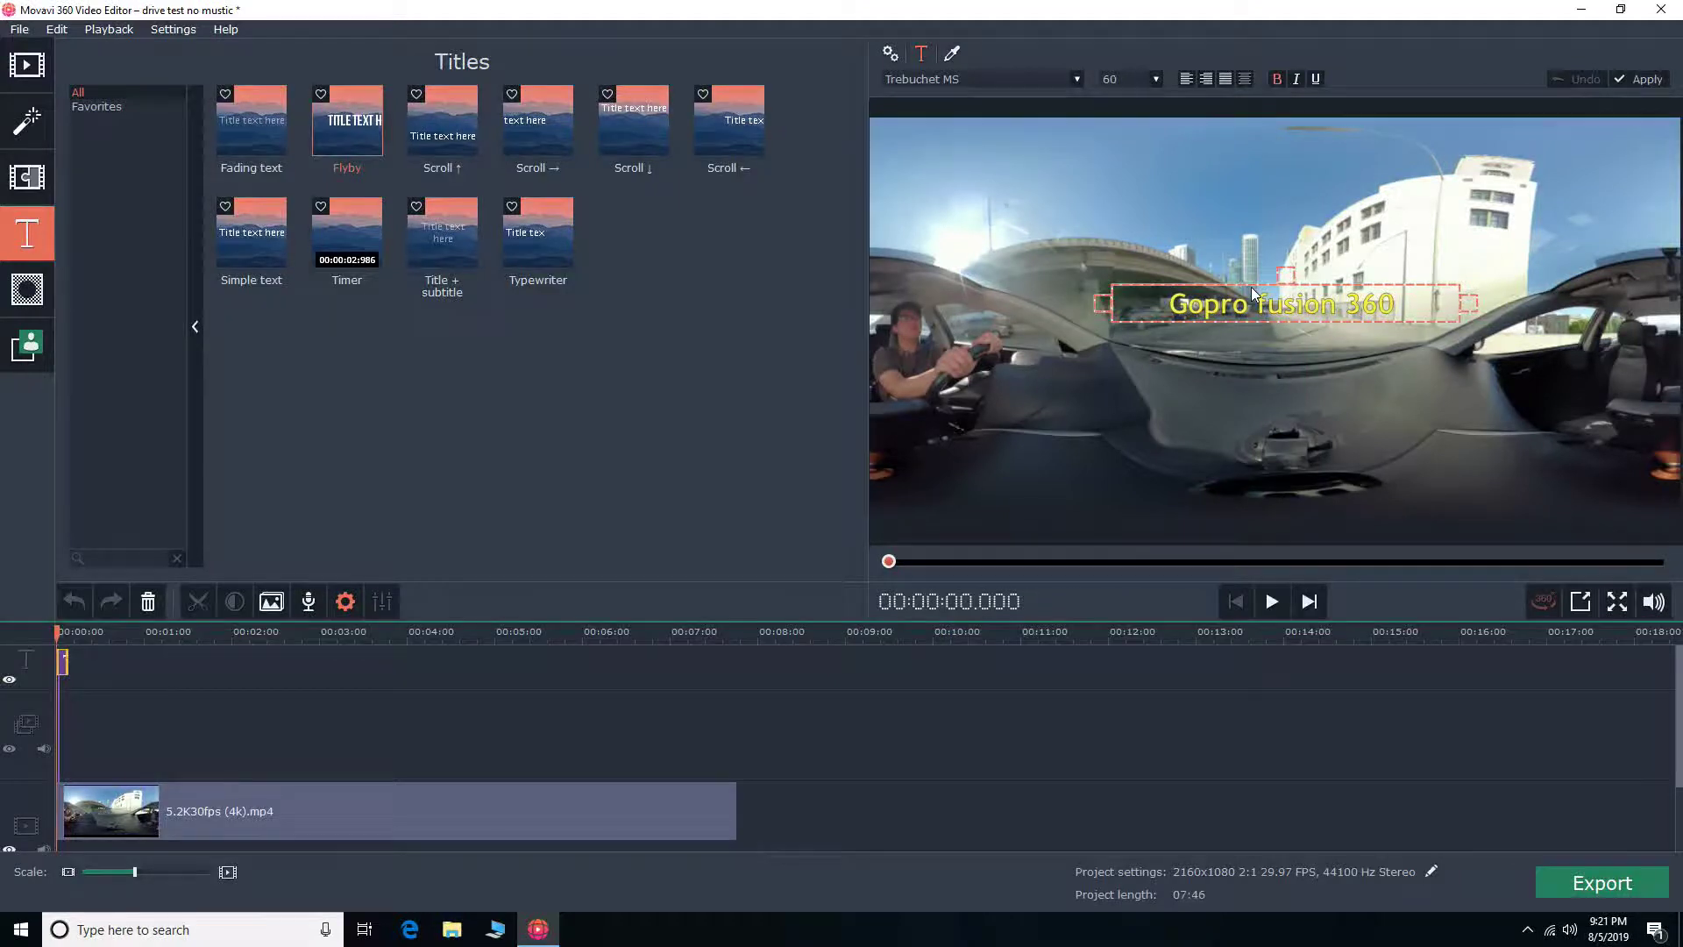
triple_click(1241, 307)
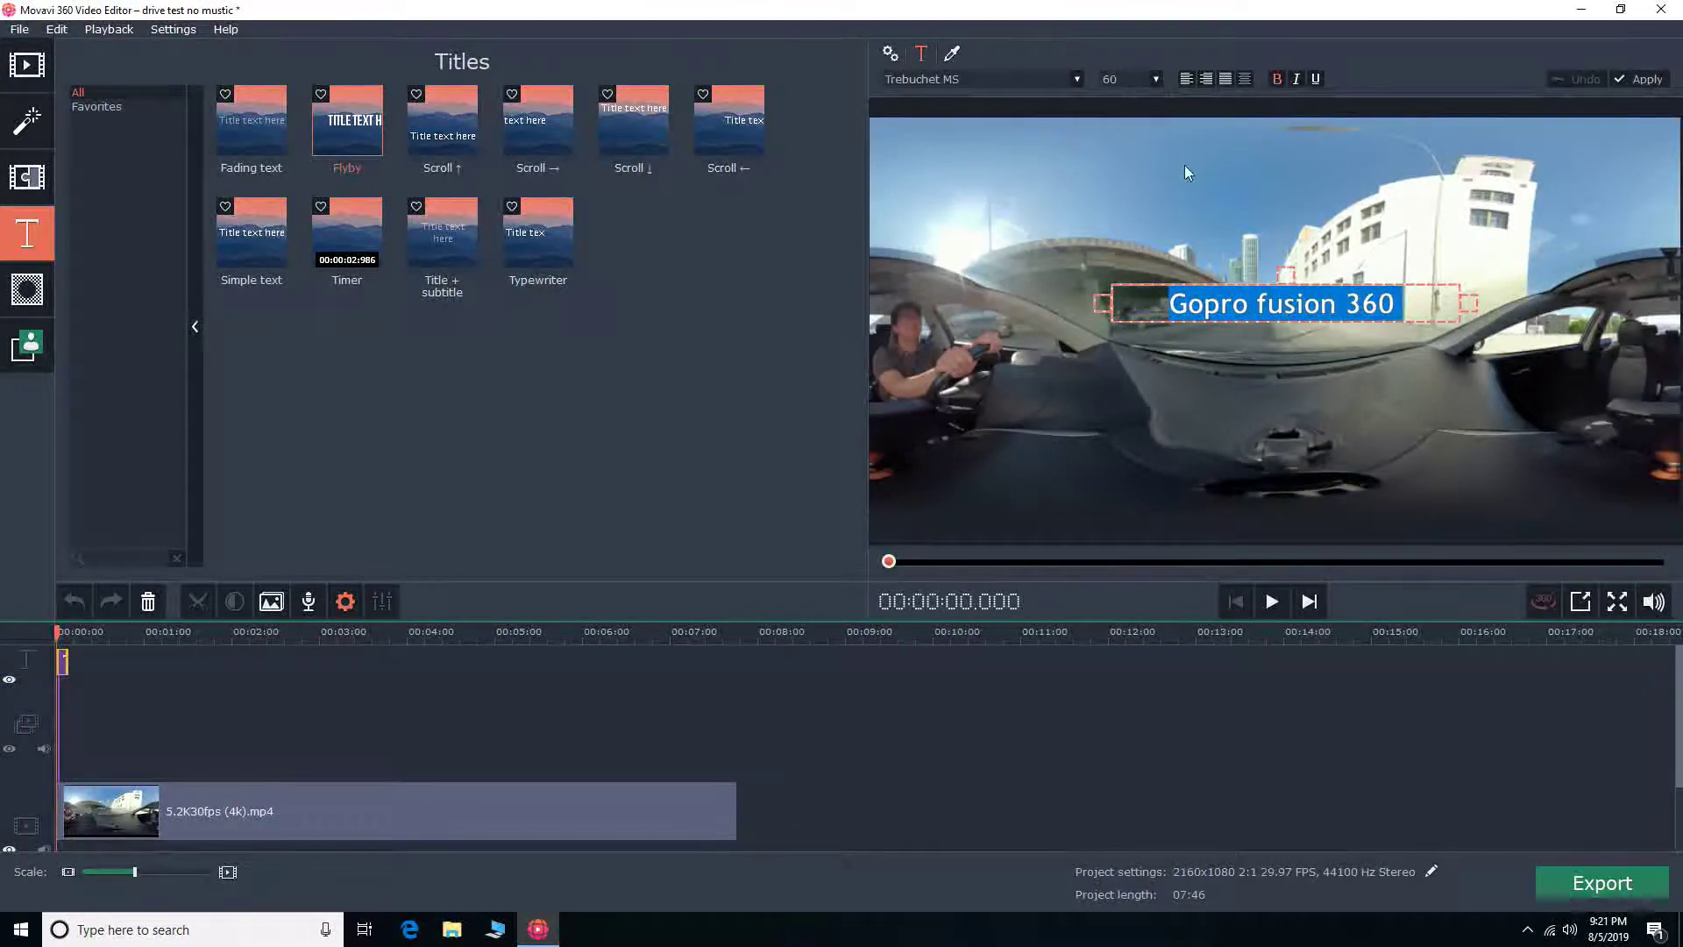
click(1155, 79)
click(1124, 181)
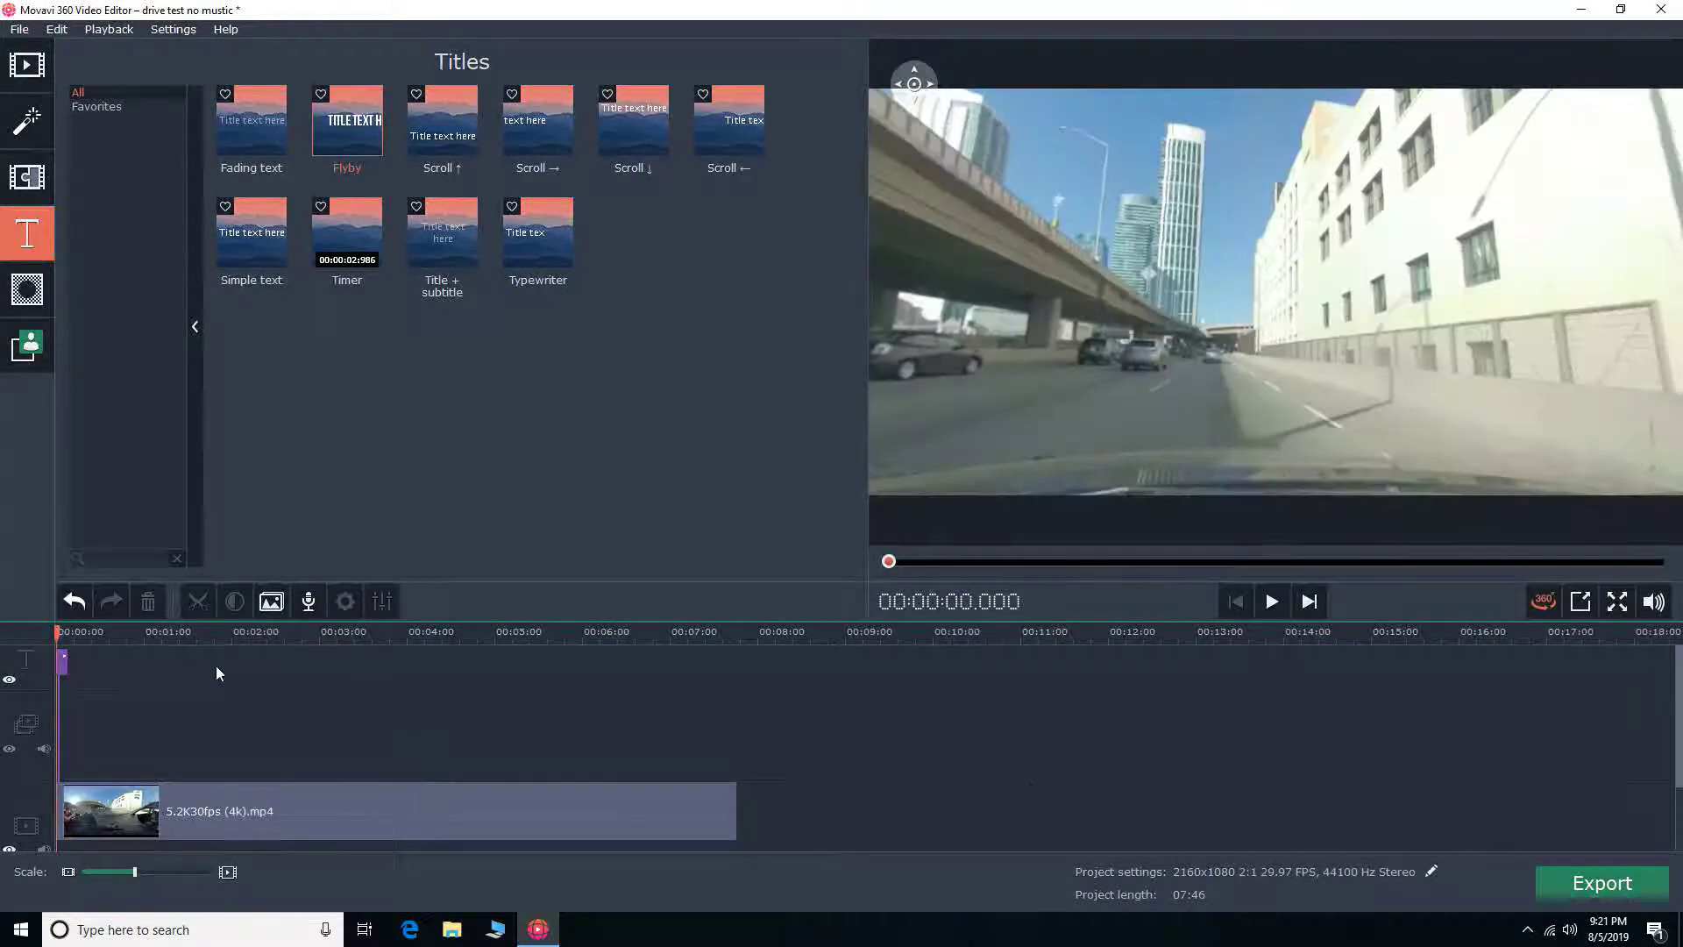
click(216, 666)
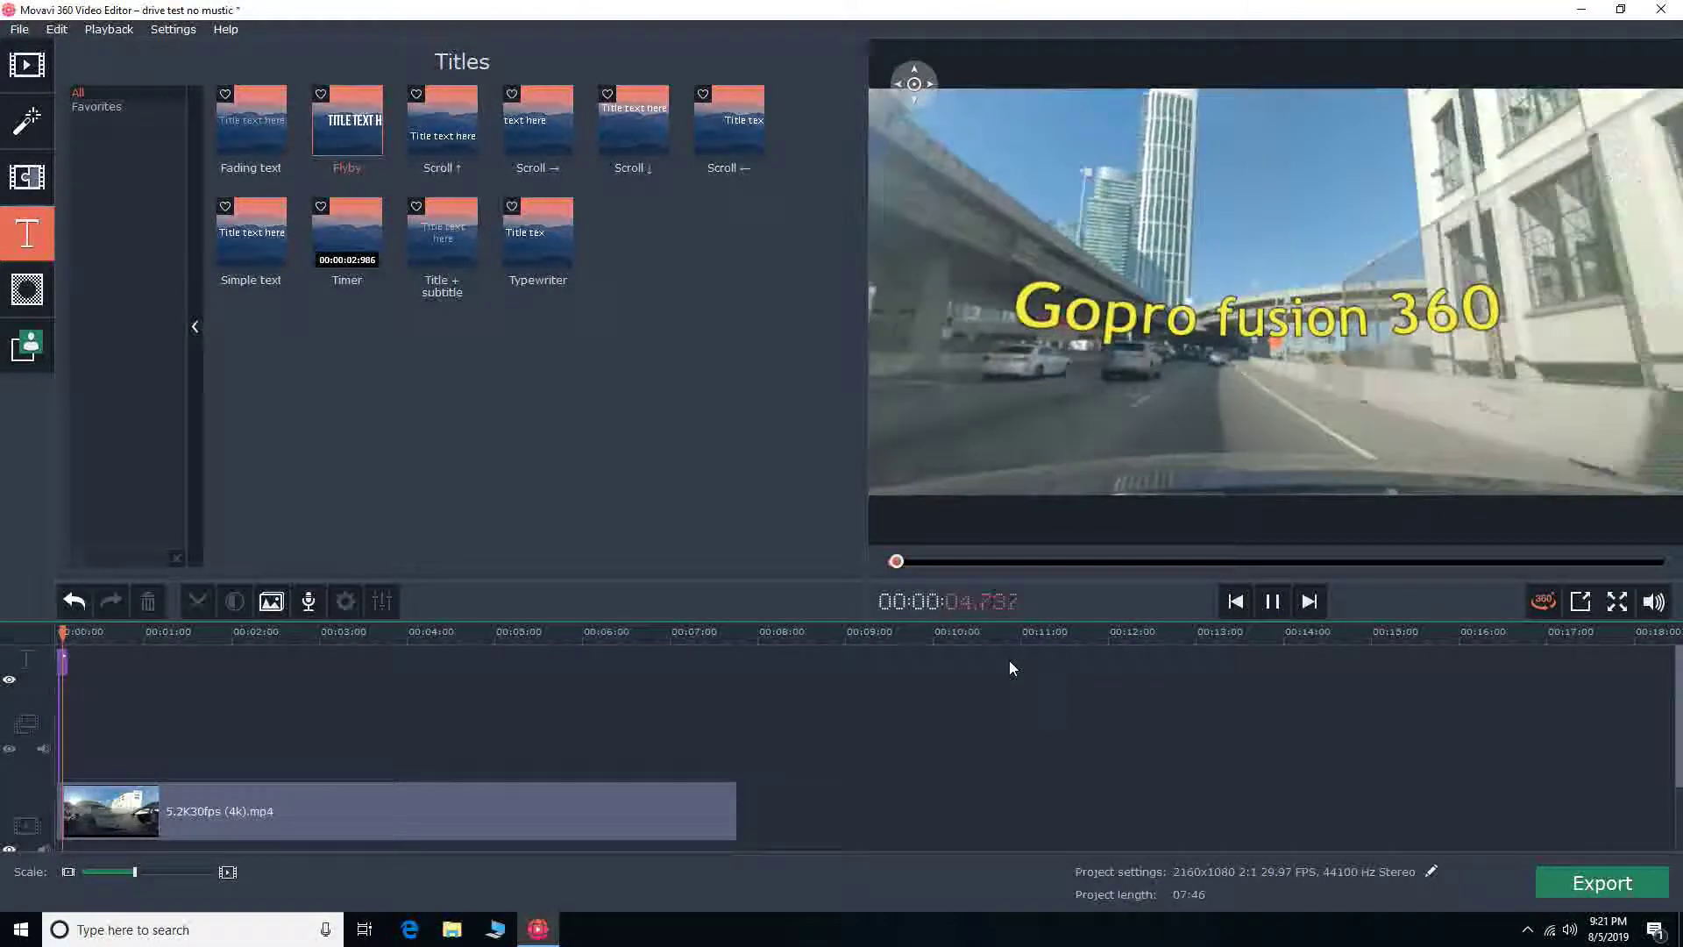
- Stop the preview and park the playhead at the 8.4-second mark
click(1283, 603)
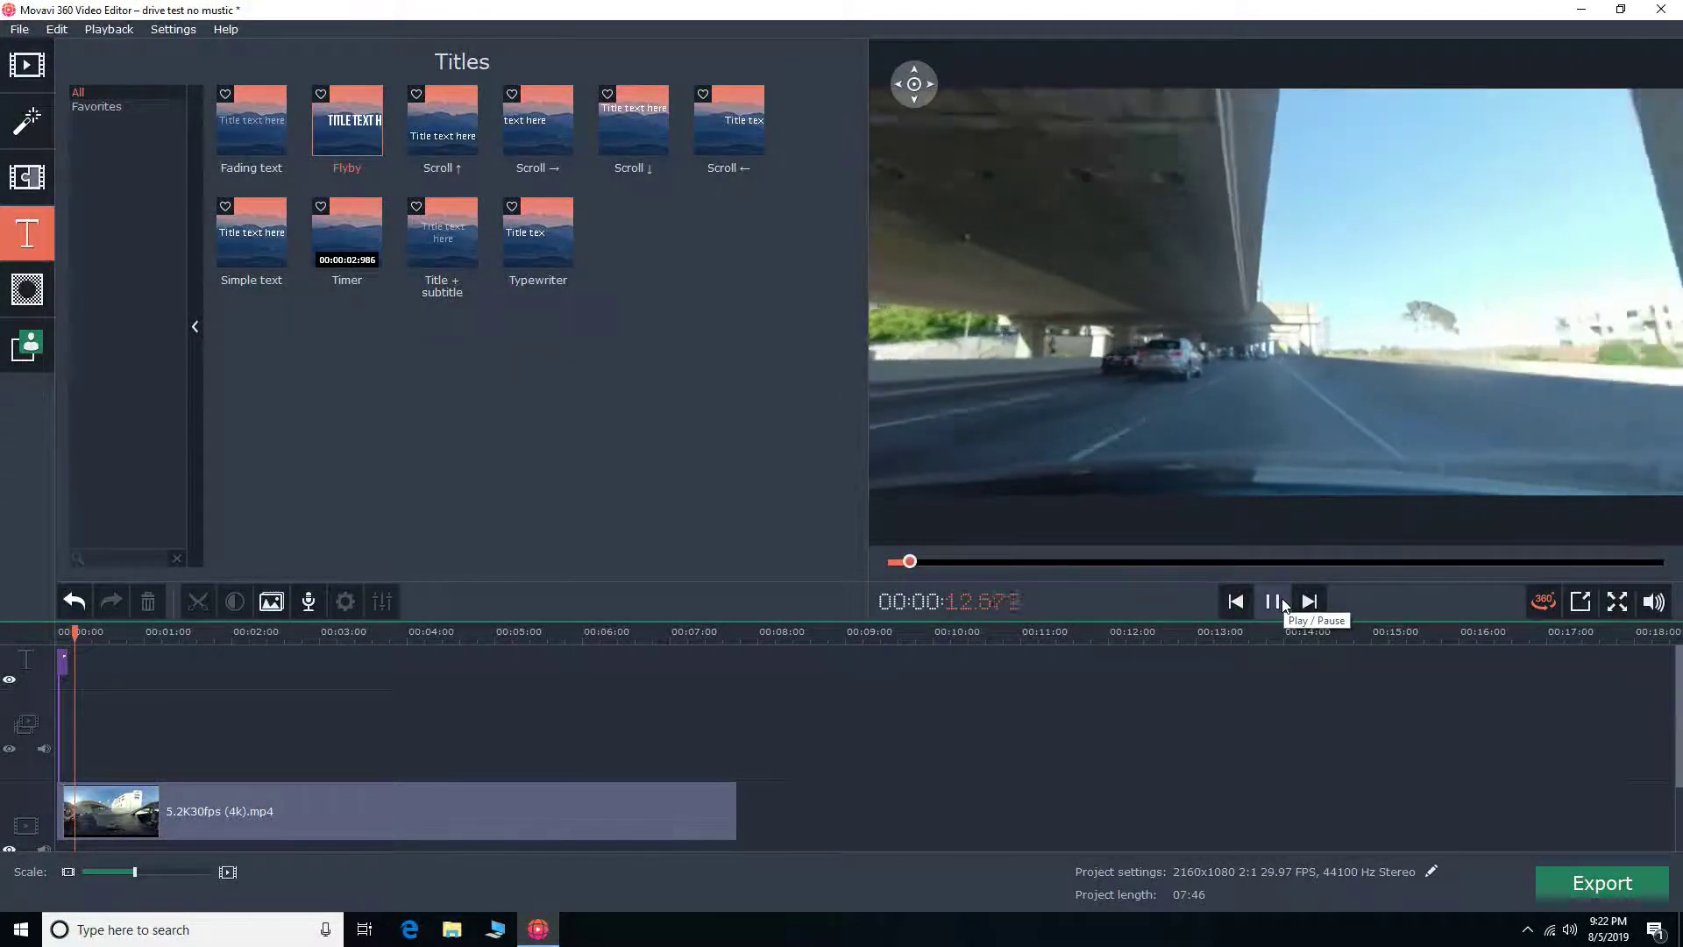
key(Home)
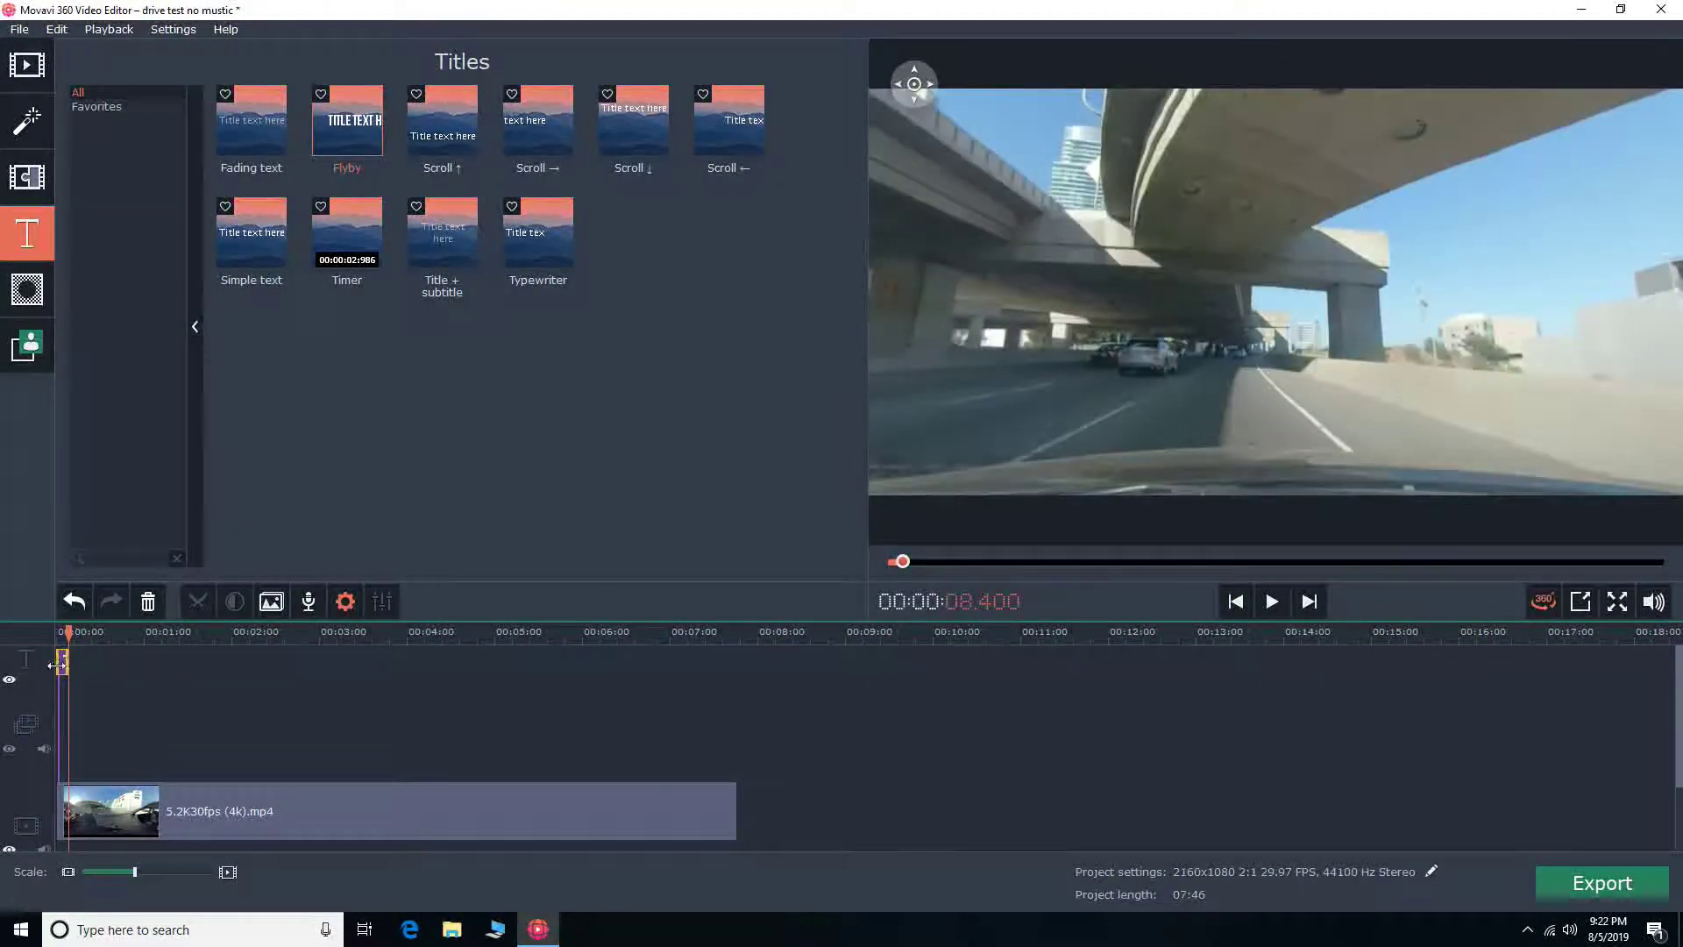
key(ctrl+Right)
click(123, 676)
- Change 'fusion' to 'Fusion' and add a second title line 'Drive test'
right_click(63, 663)
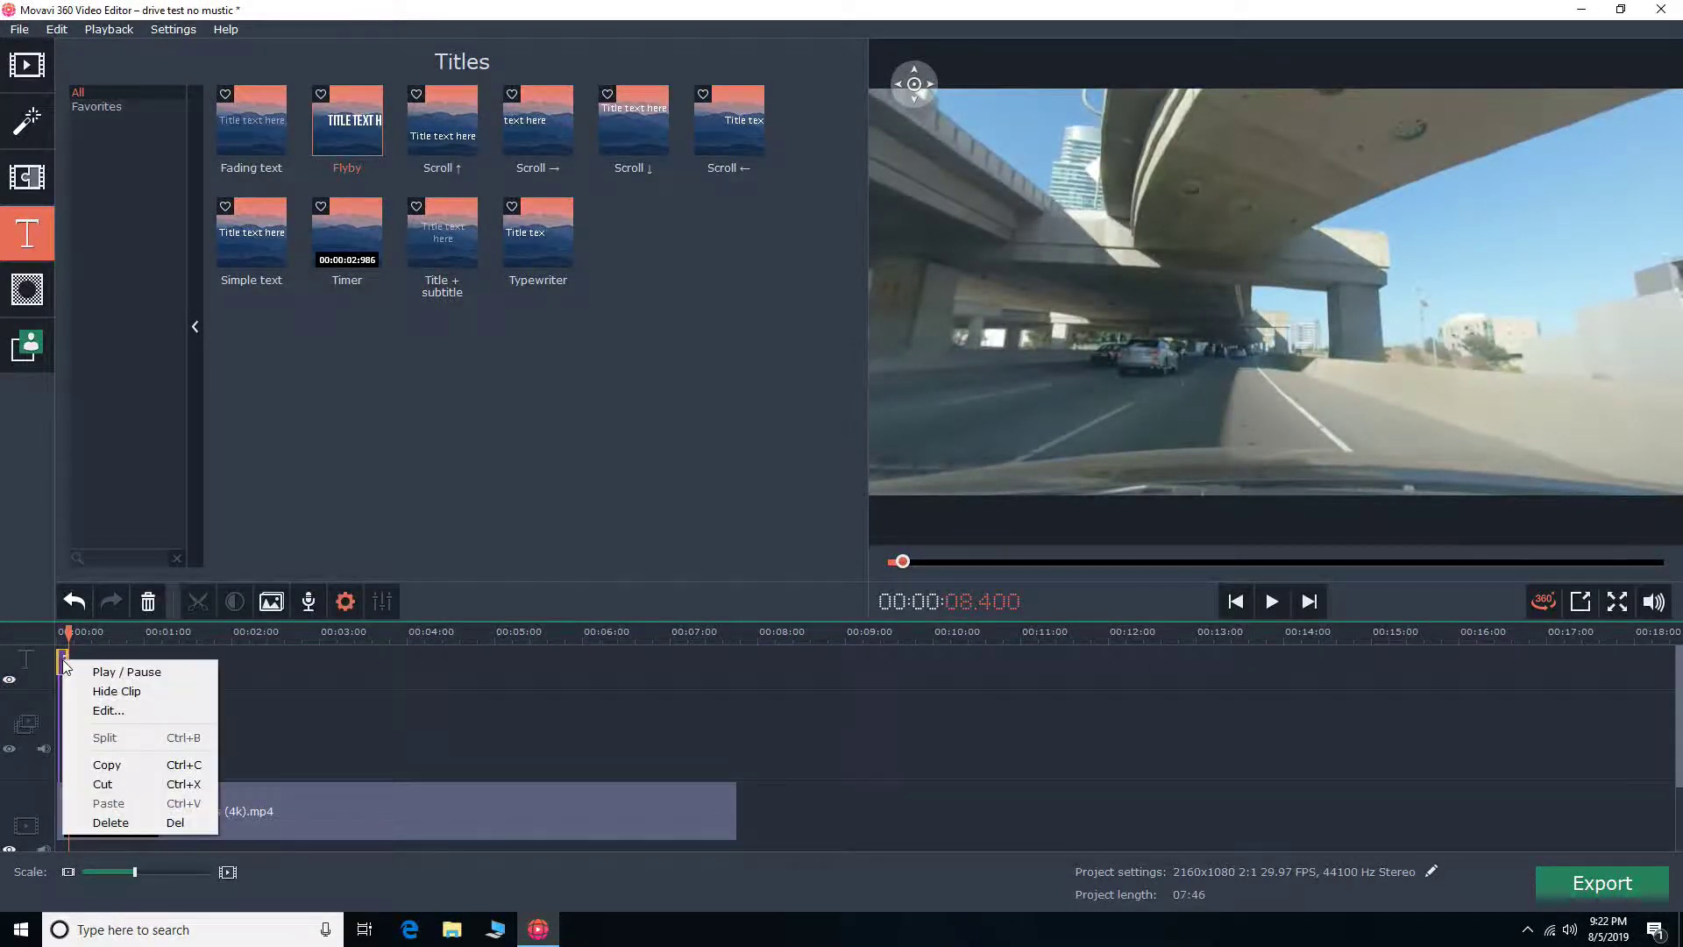
click(135, 712)
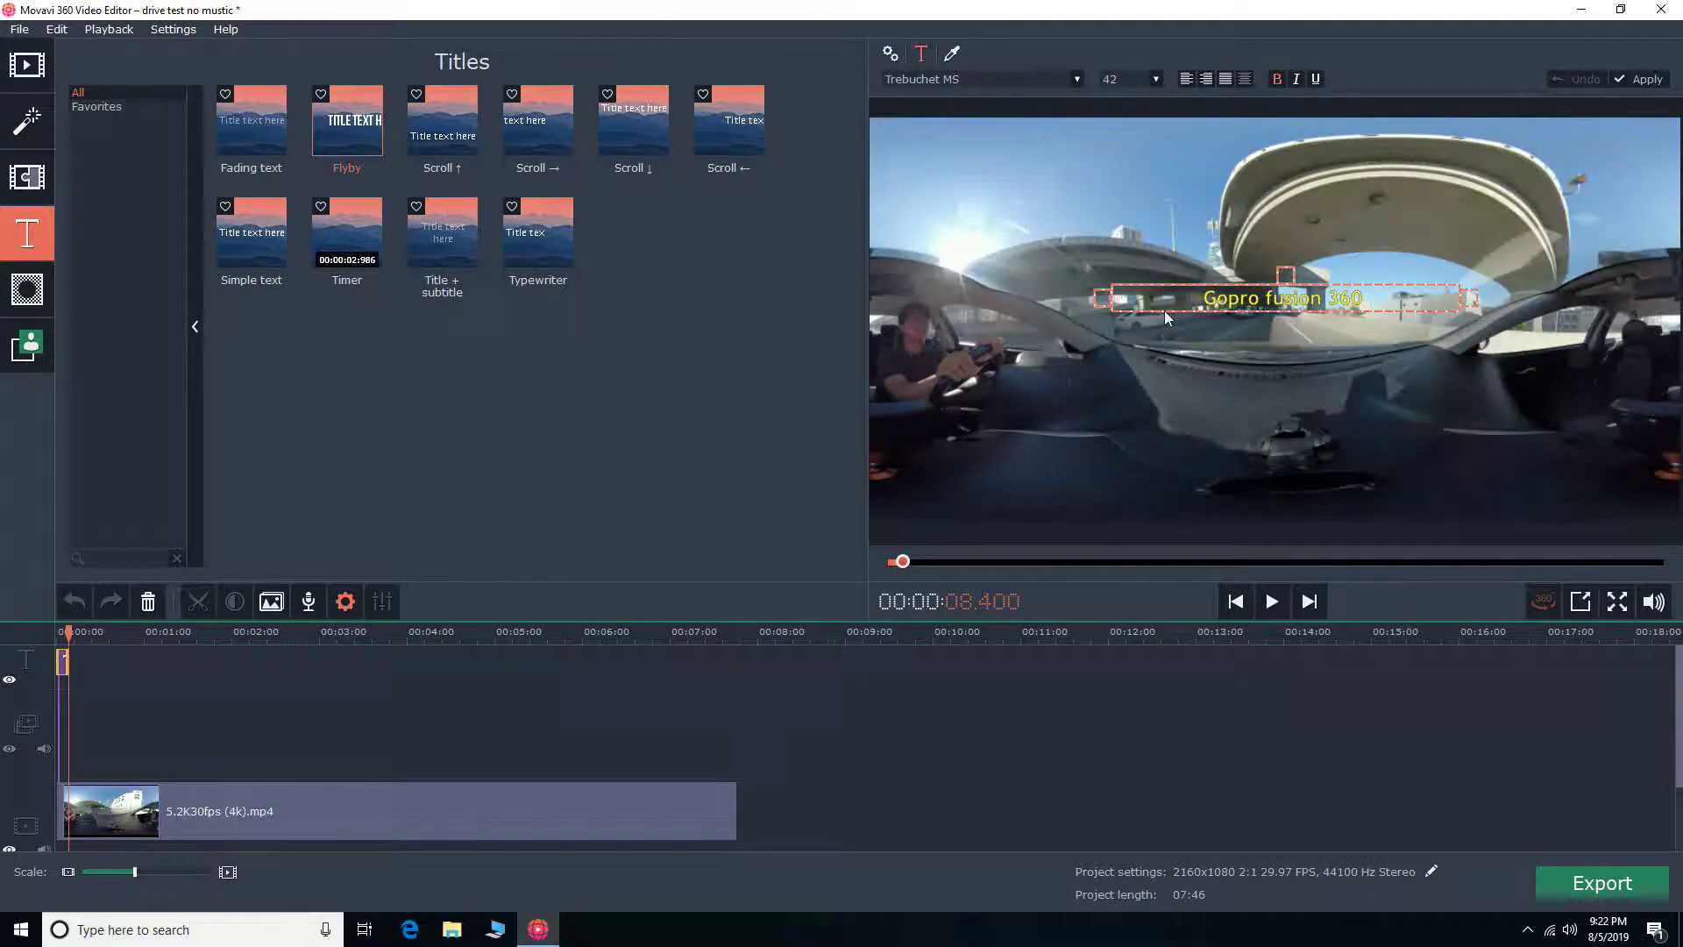
click(1276, 298)
key(BackSpace)
text(F)
key(Return)
text(Drive)
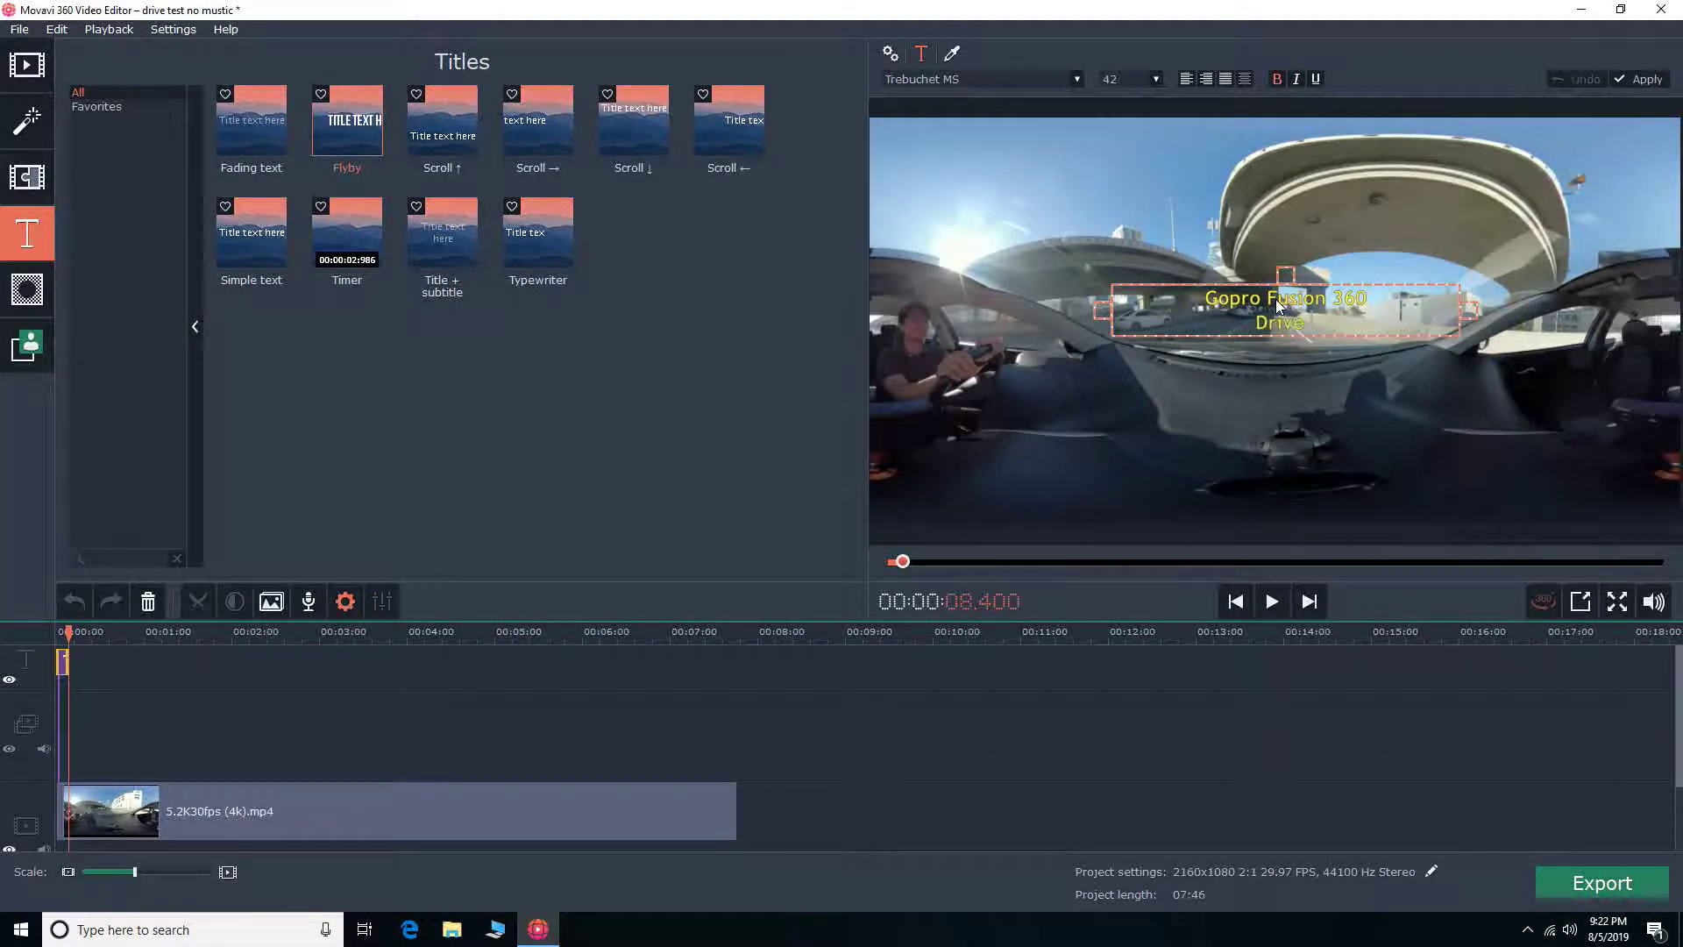
text( test)
click(308, 701)
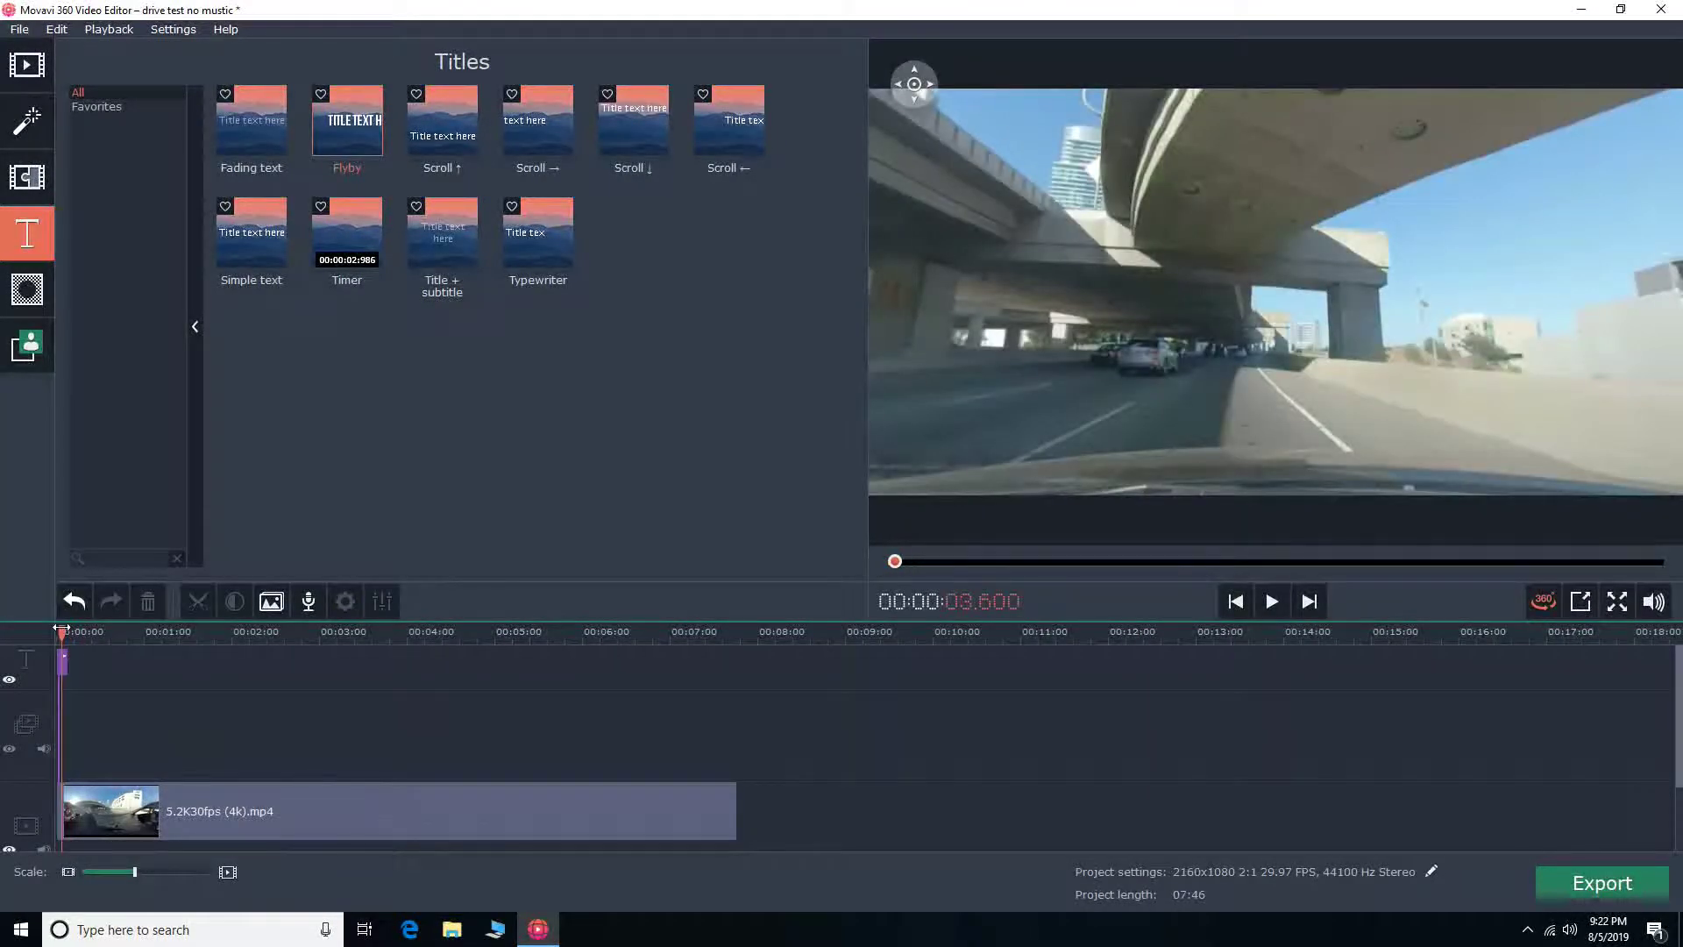
- Preview the two-line opening title from the start of the video
drag(62, 629, 57, 629)
key(space)
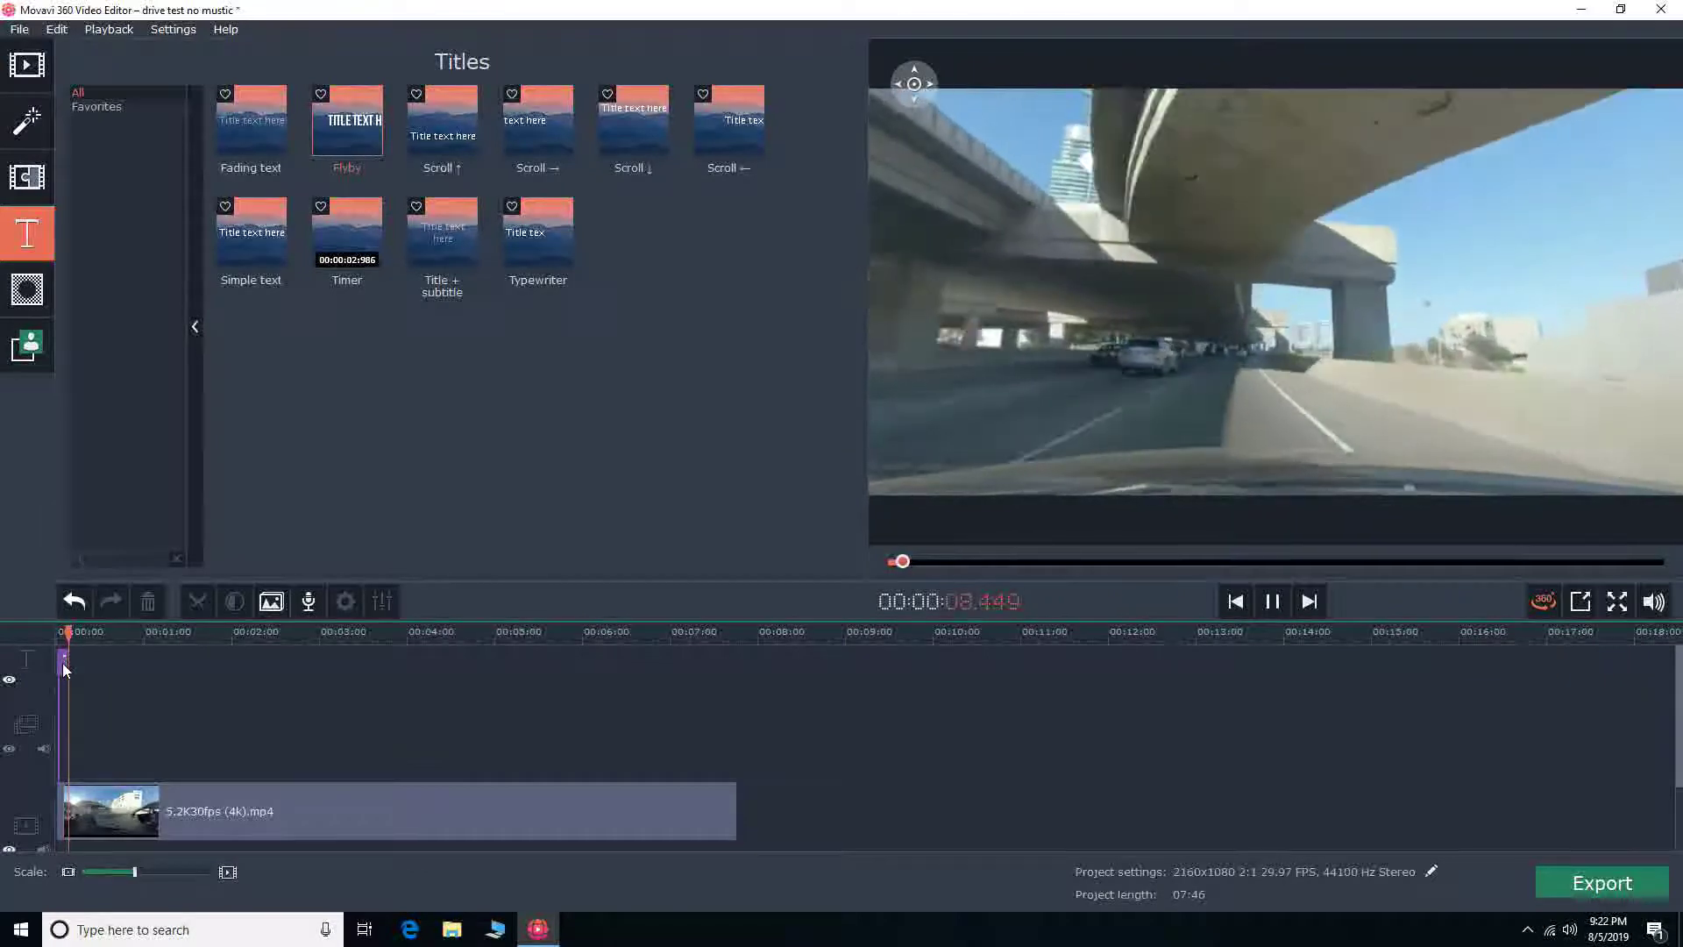
right_click(63, 669)
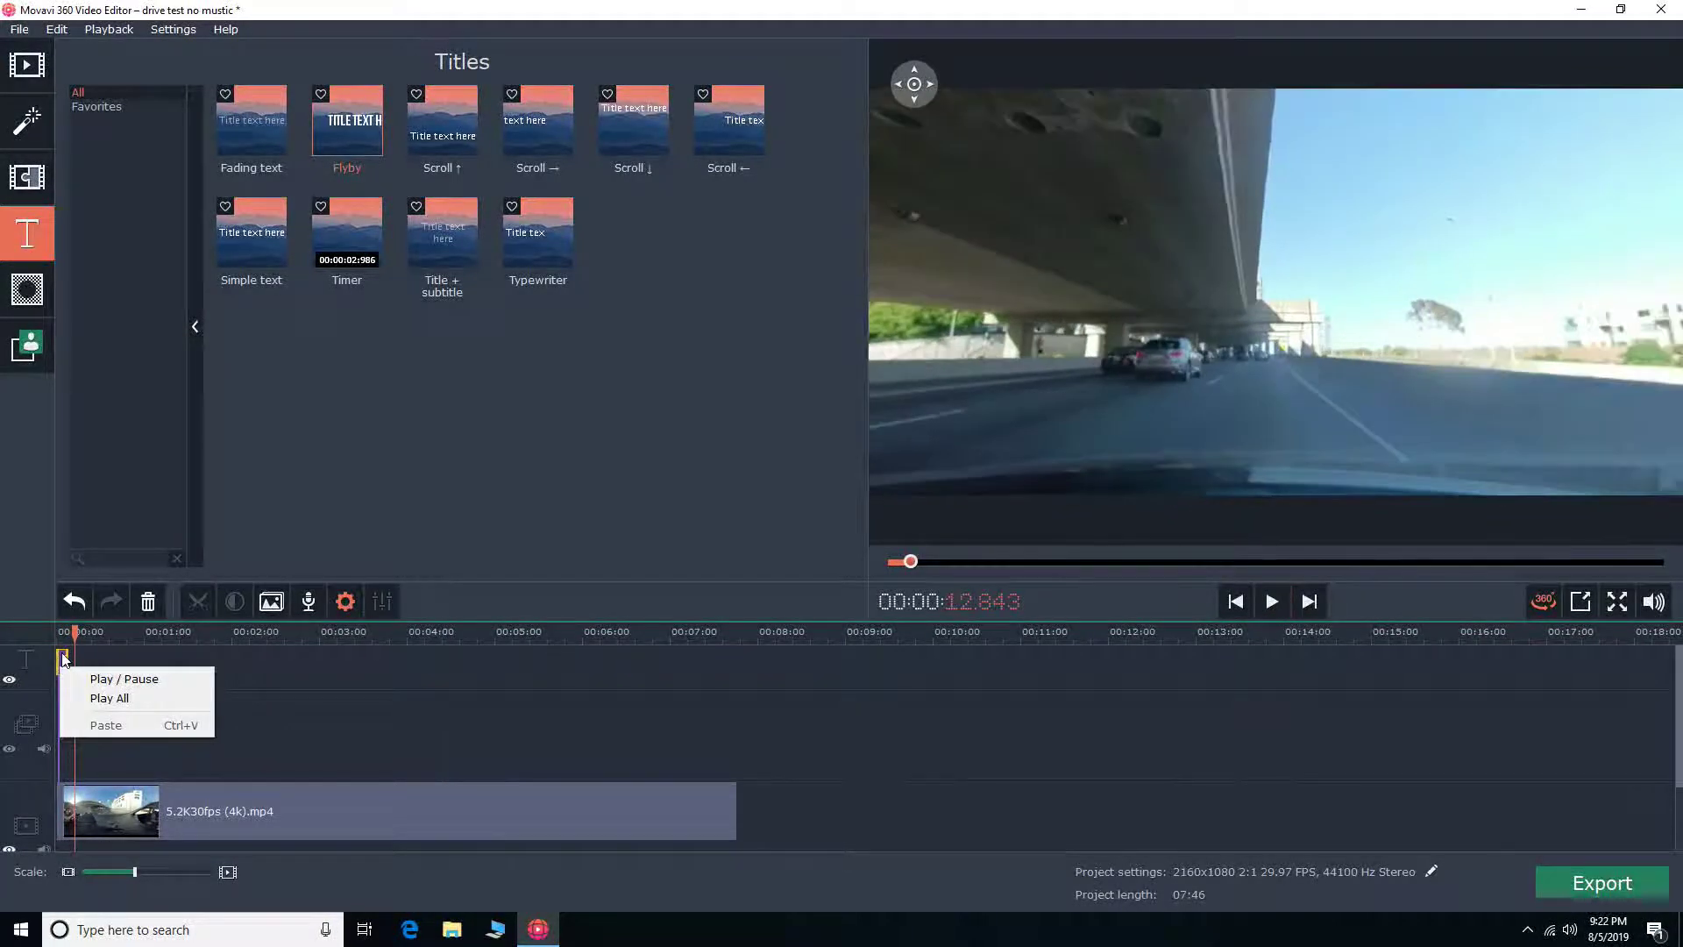
click(63, 673)
right_click(71, 662)
click(70, 662)
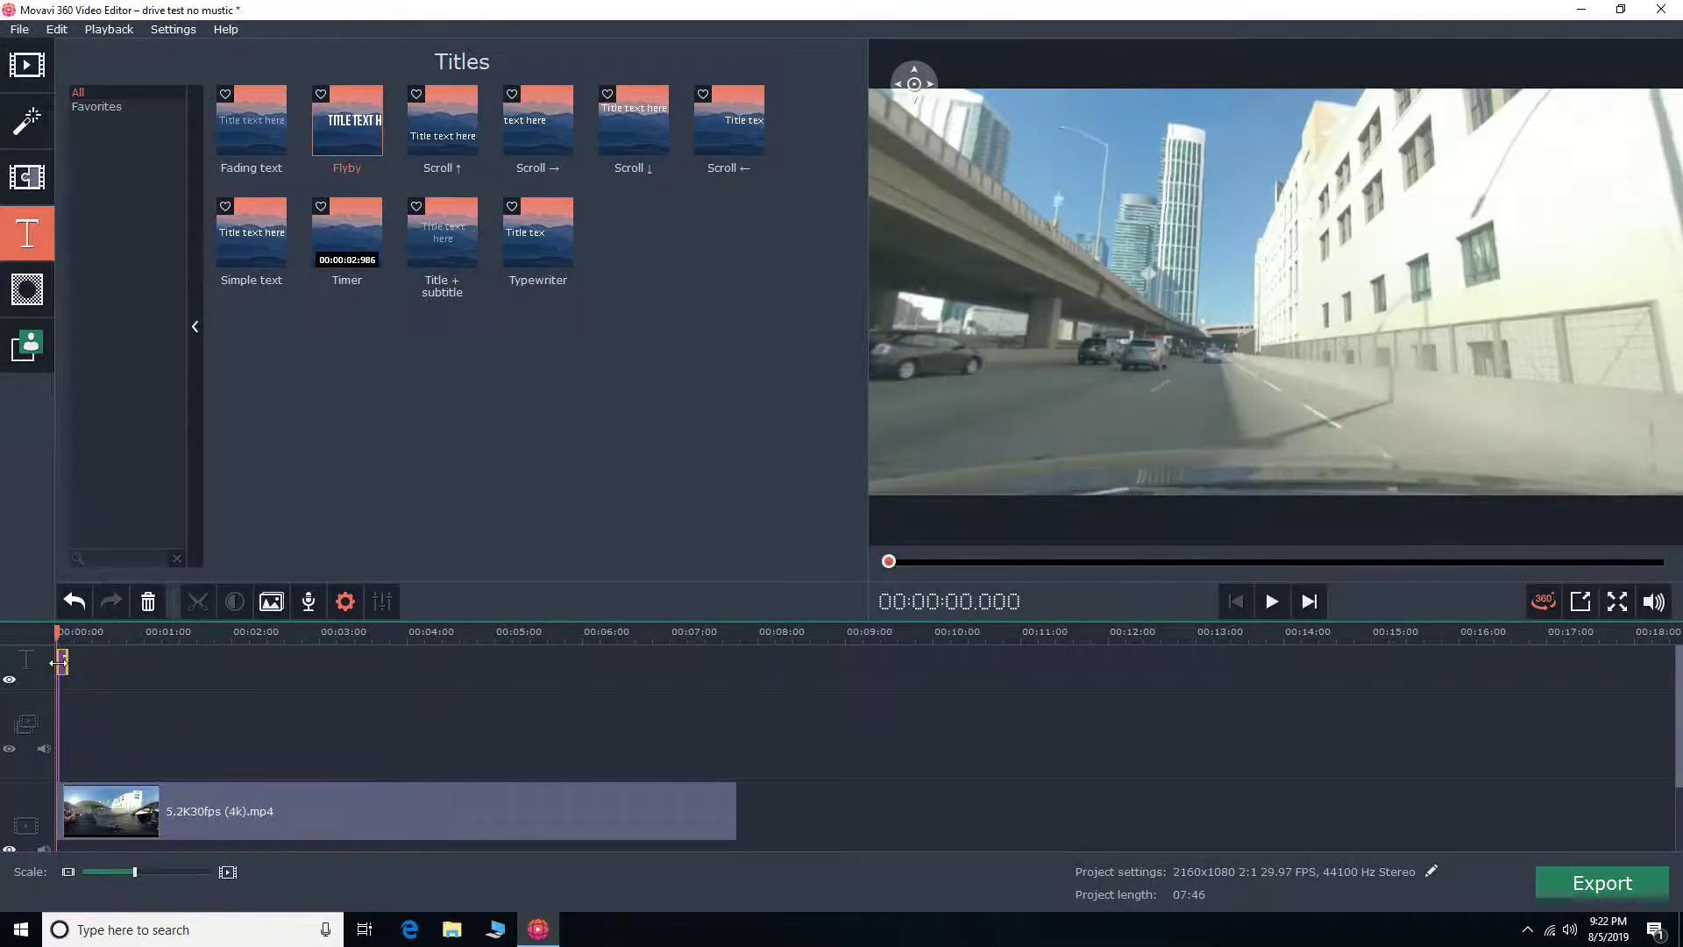
right_click(64, 673)
click(64, 673)
- Copy the title clip and select the second copy at the 8.4-second mark
right_click(60, 656)
click(123, 761)
click(68, 631)
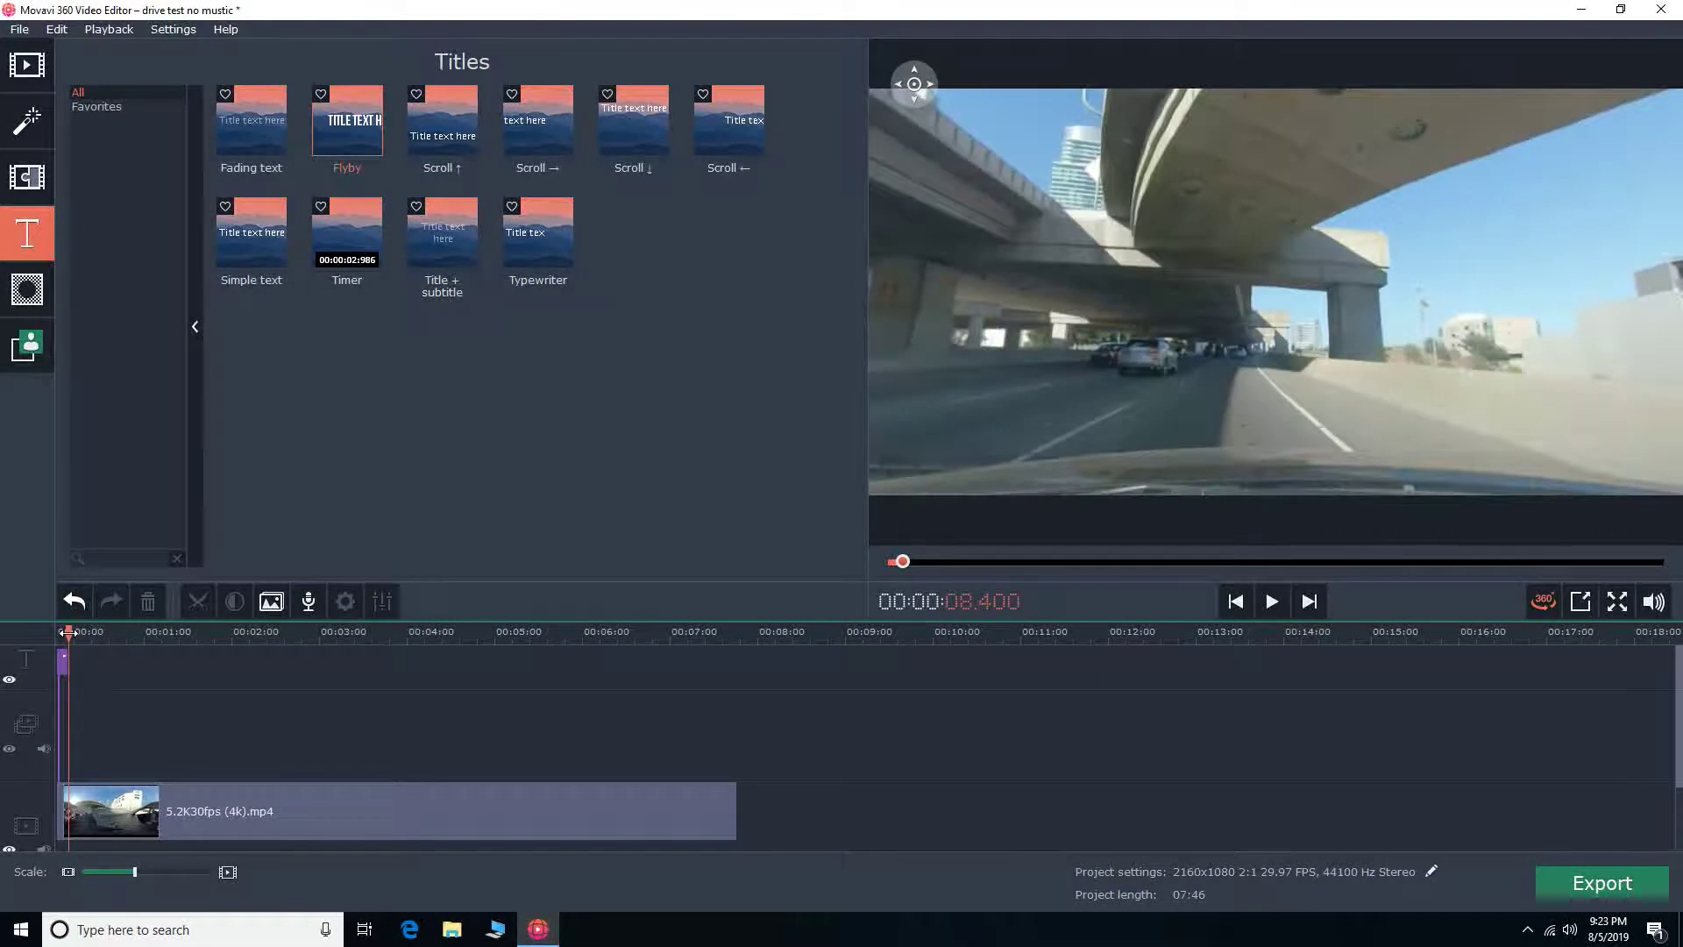
click(78, 668)
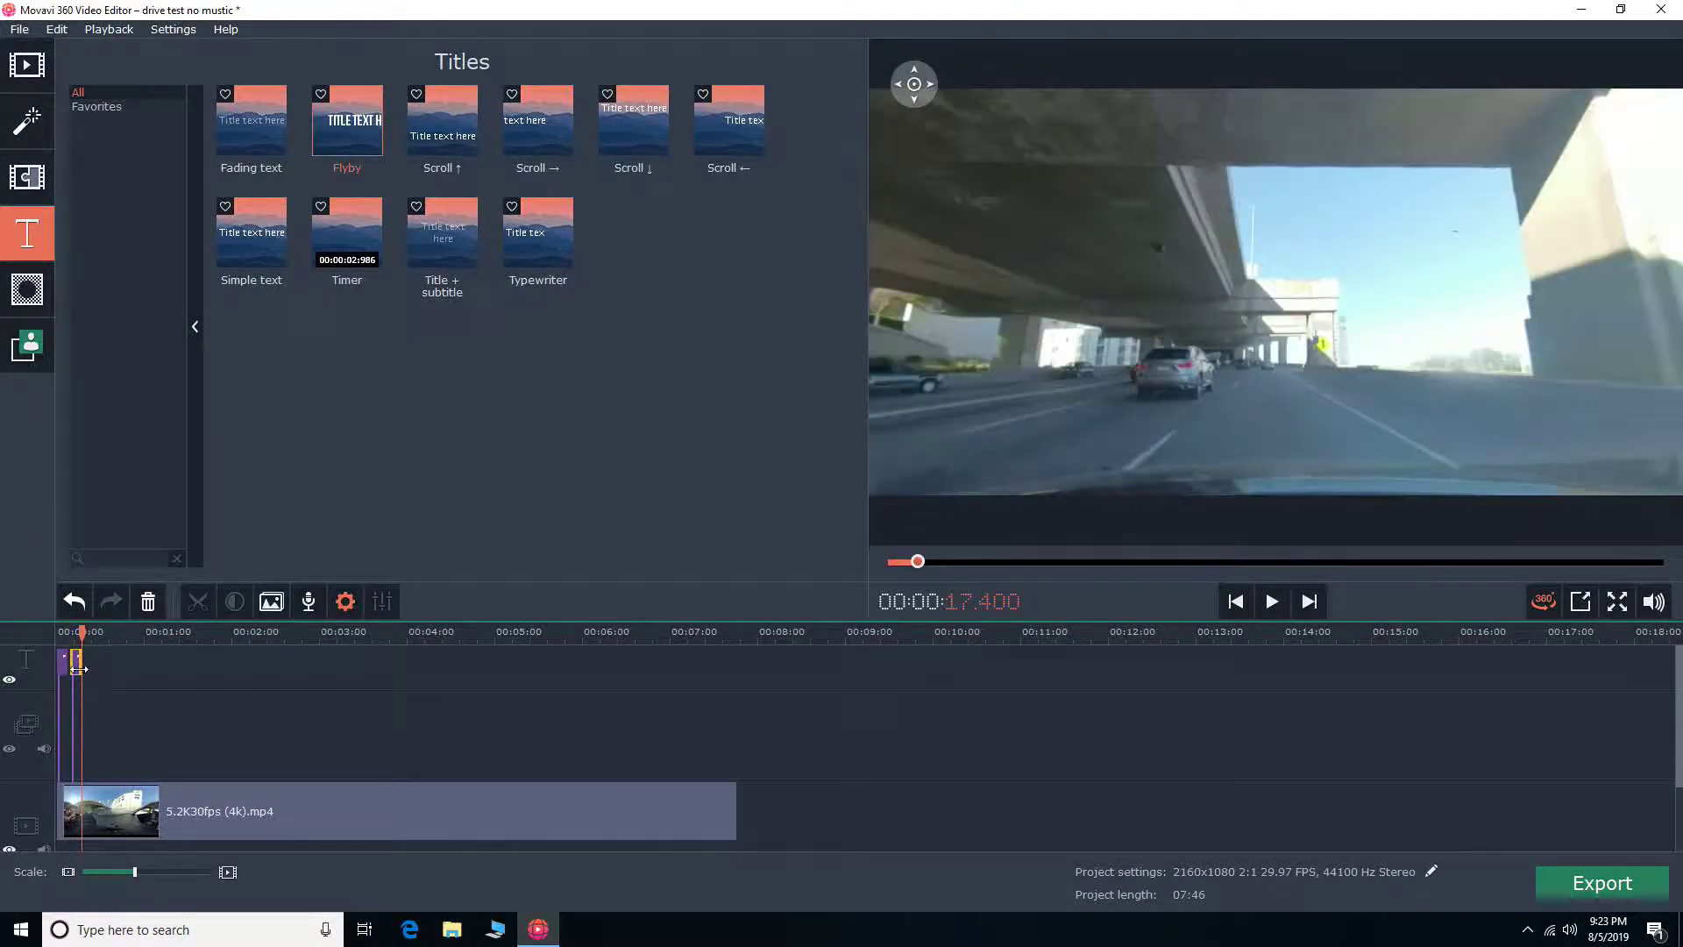
- Retype the copied title as 'Recording Mode' above '5.2K30fps' and close editing
right_click(73, 663)
double_click(74, 663)
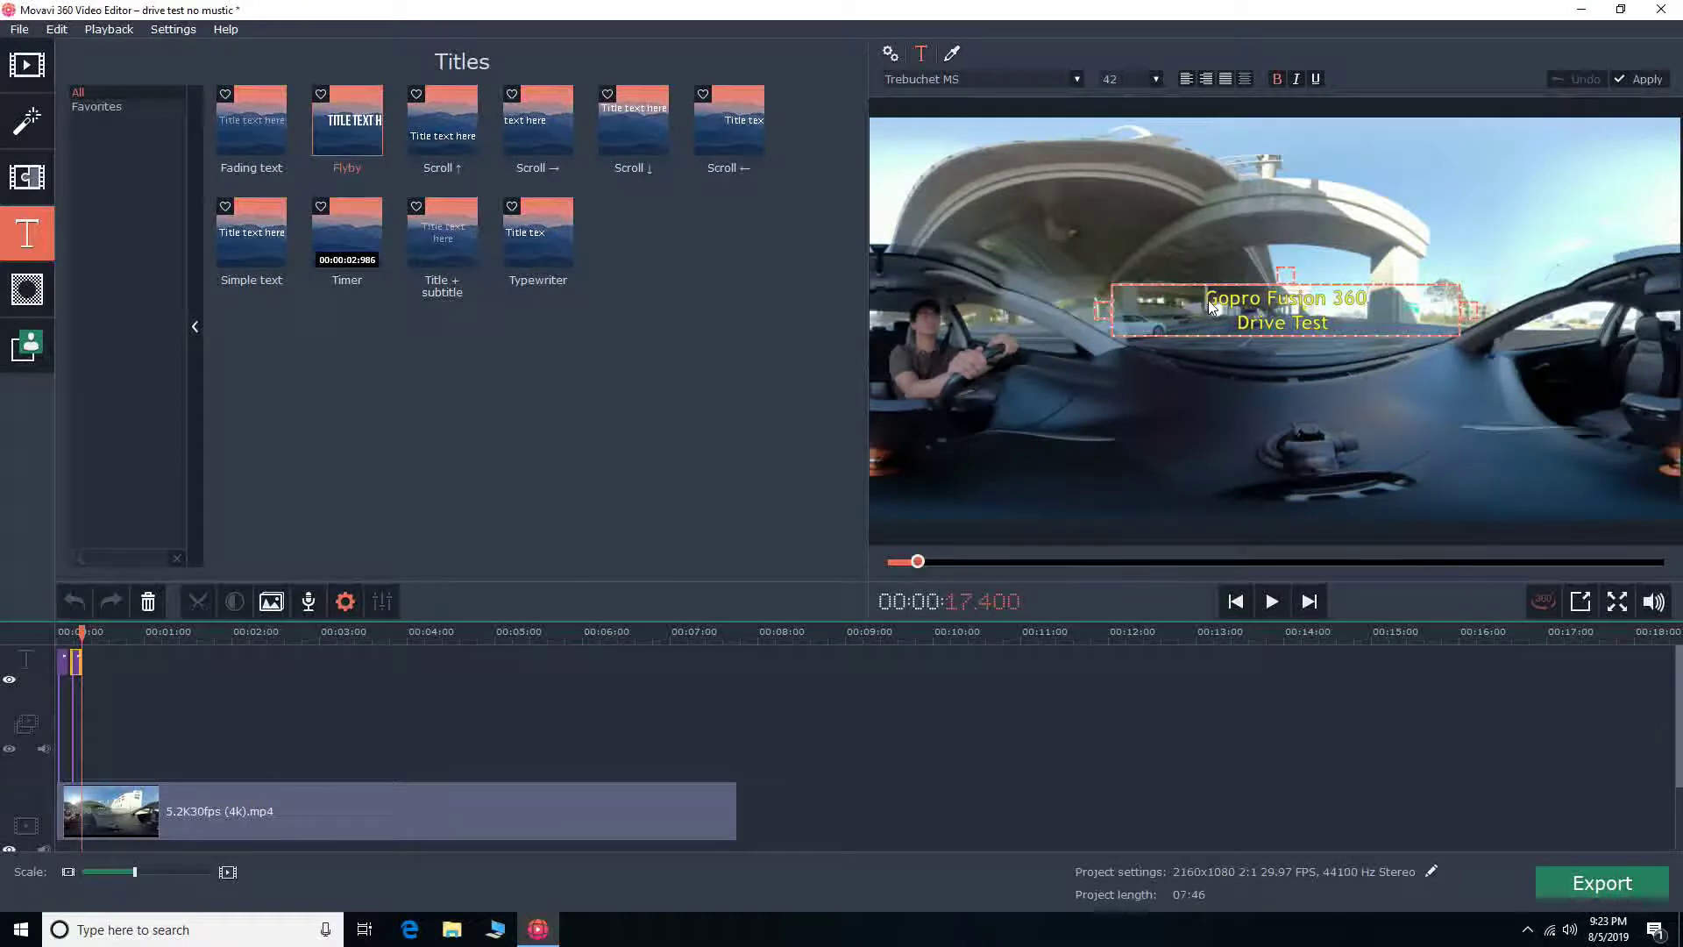
drag(1203, 303, 1323, 333)
key(BackSpace)
text(5.2K)
key(Return)
text(30fps)
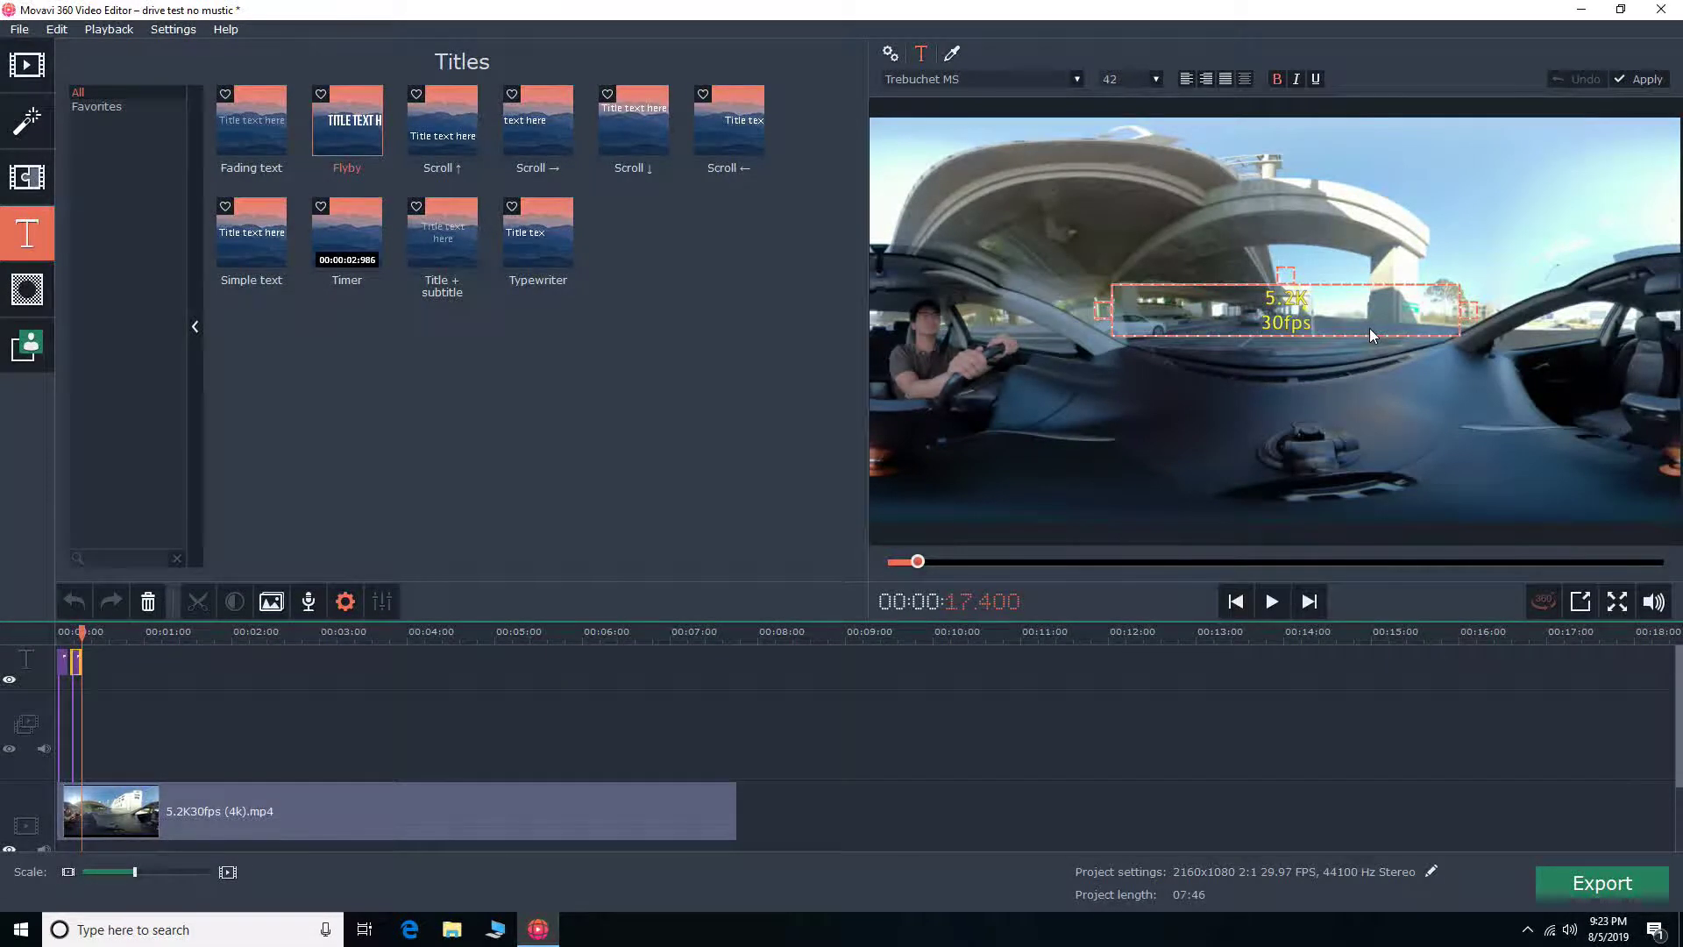
text(recording Mode)
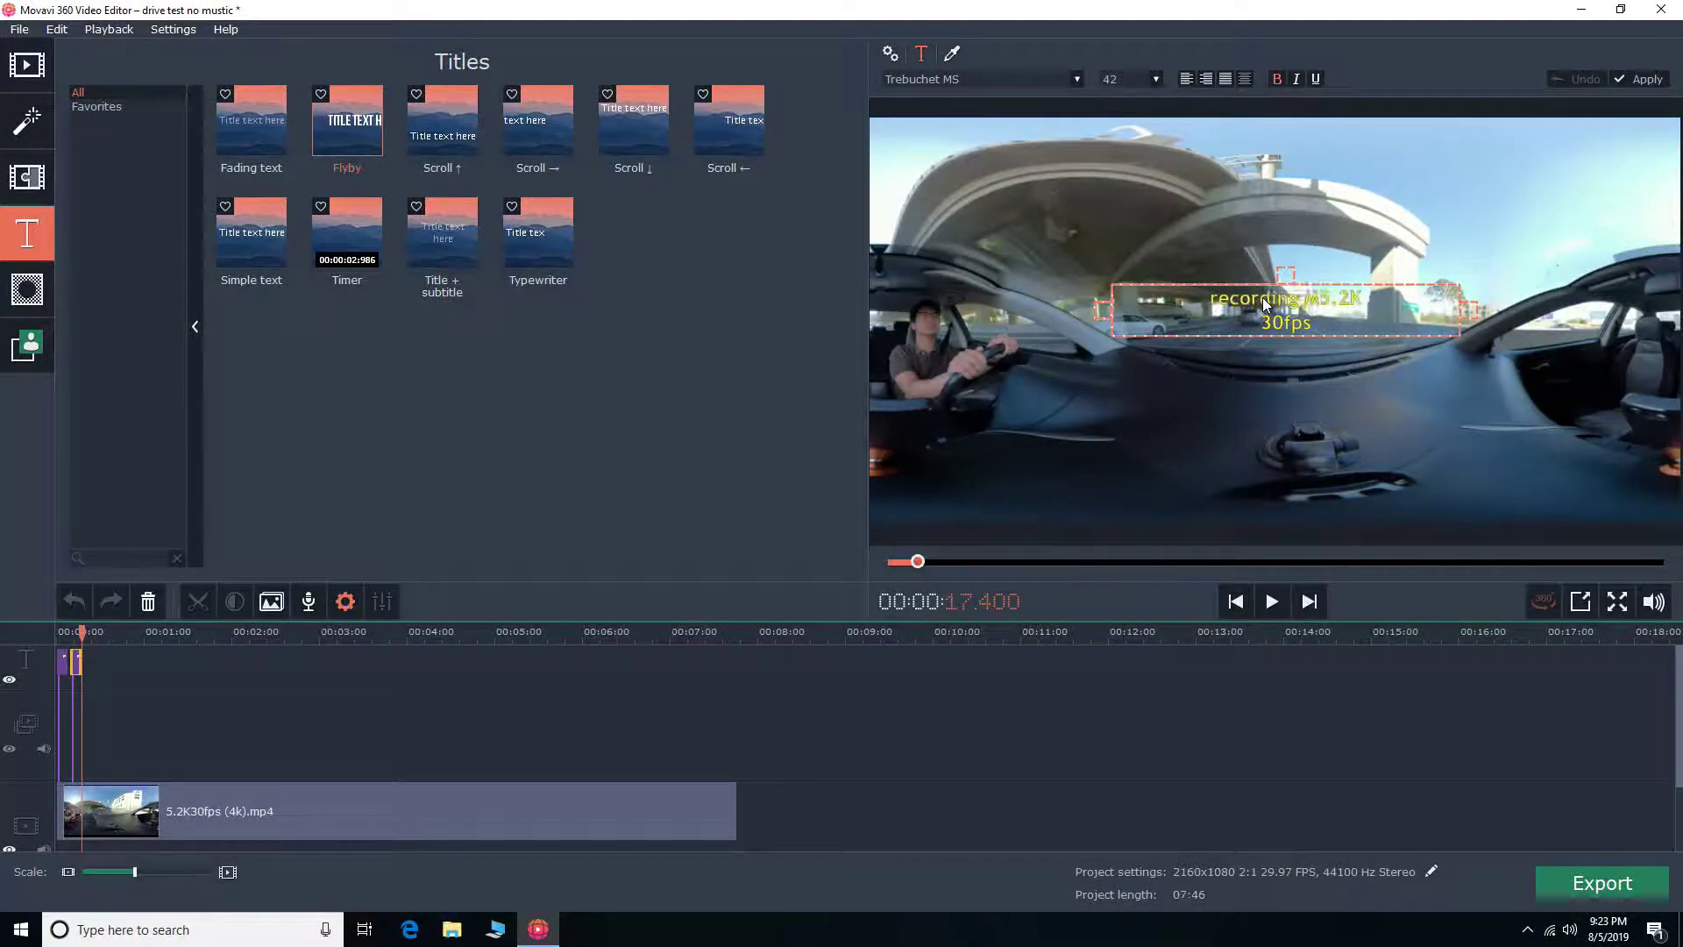
key(Return)
key(Delete)
text(R)
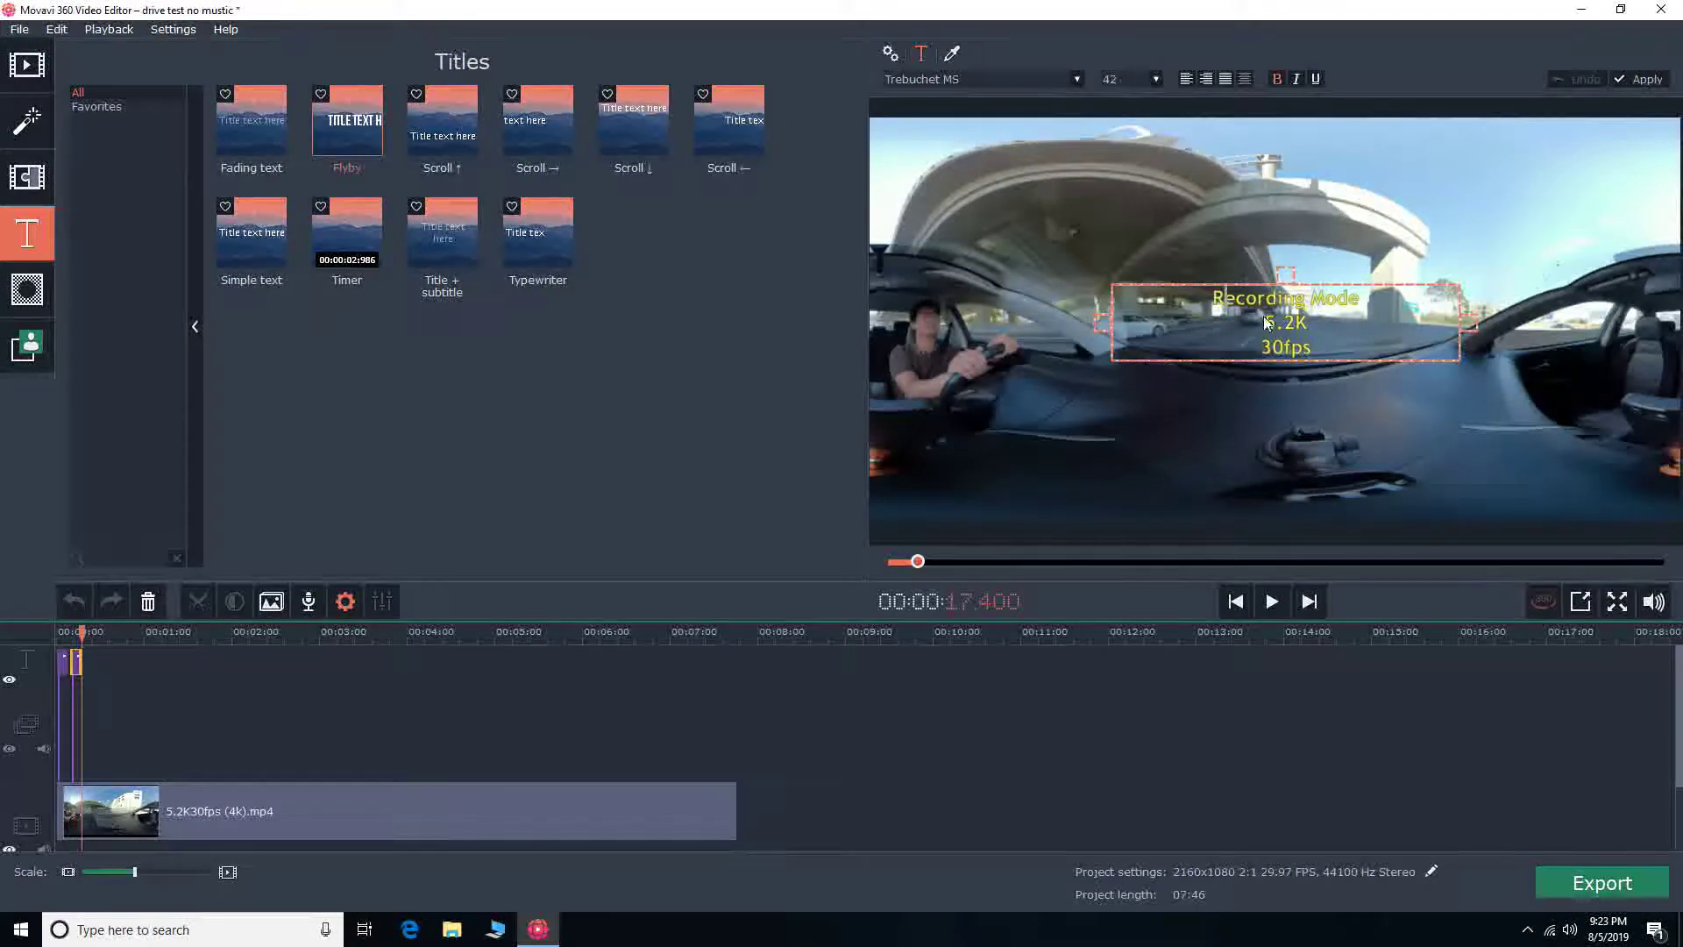
key(BackSpace)
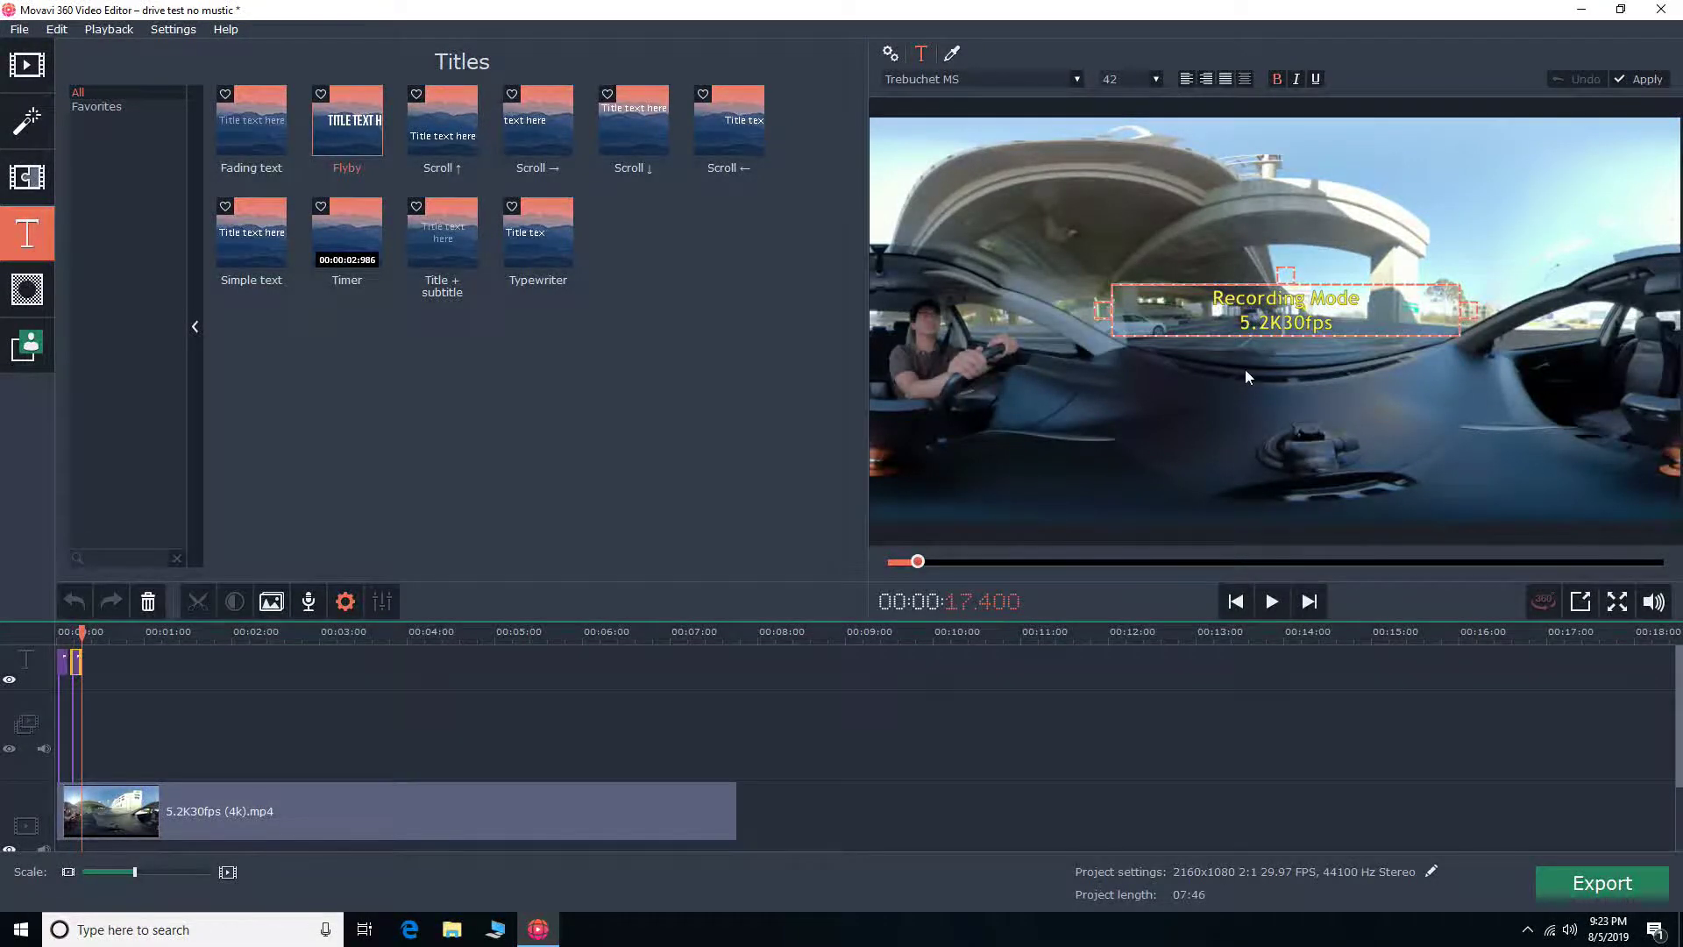
click(54, 665)
key(Home)
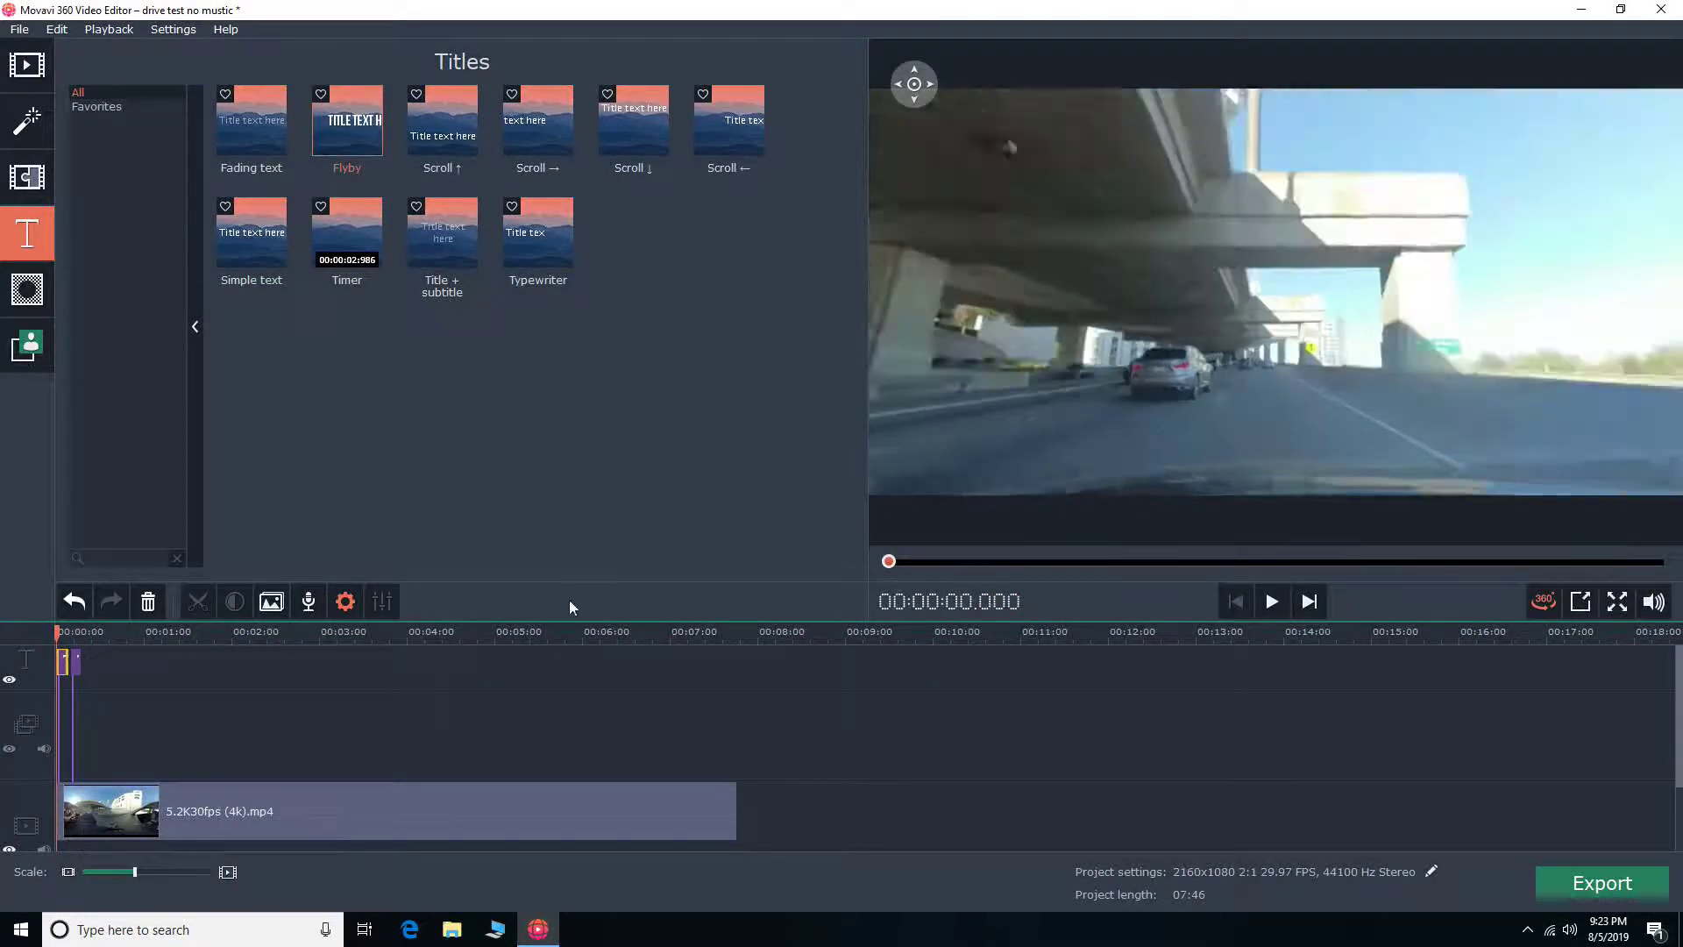
key(space)
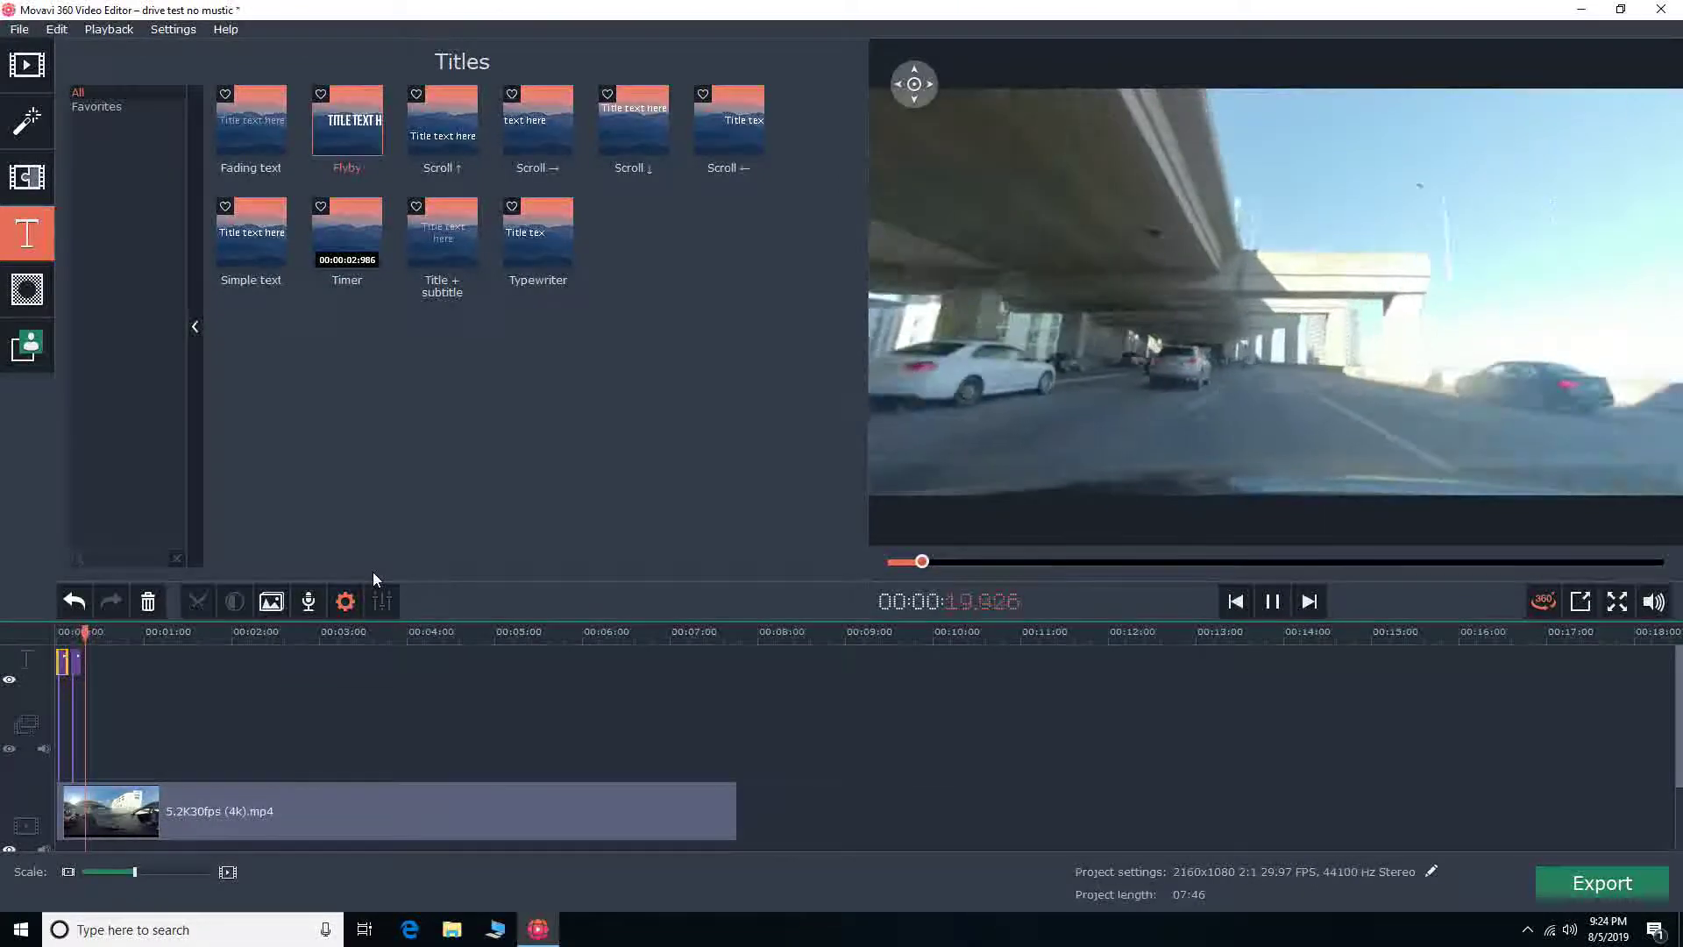
key(space)
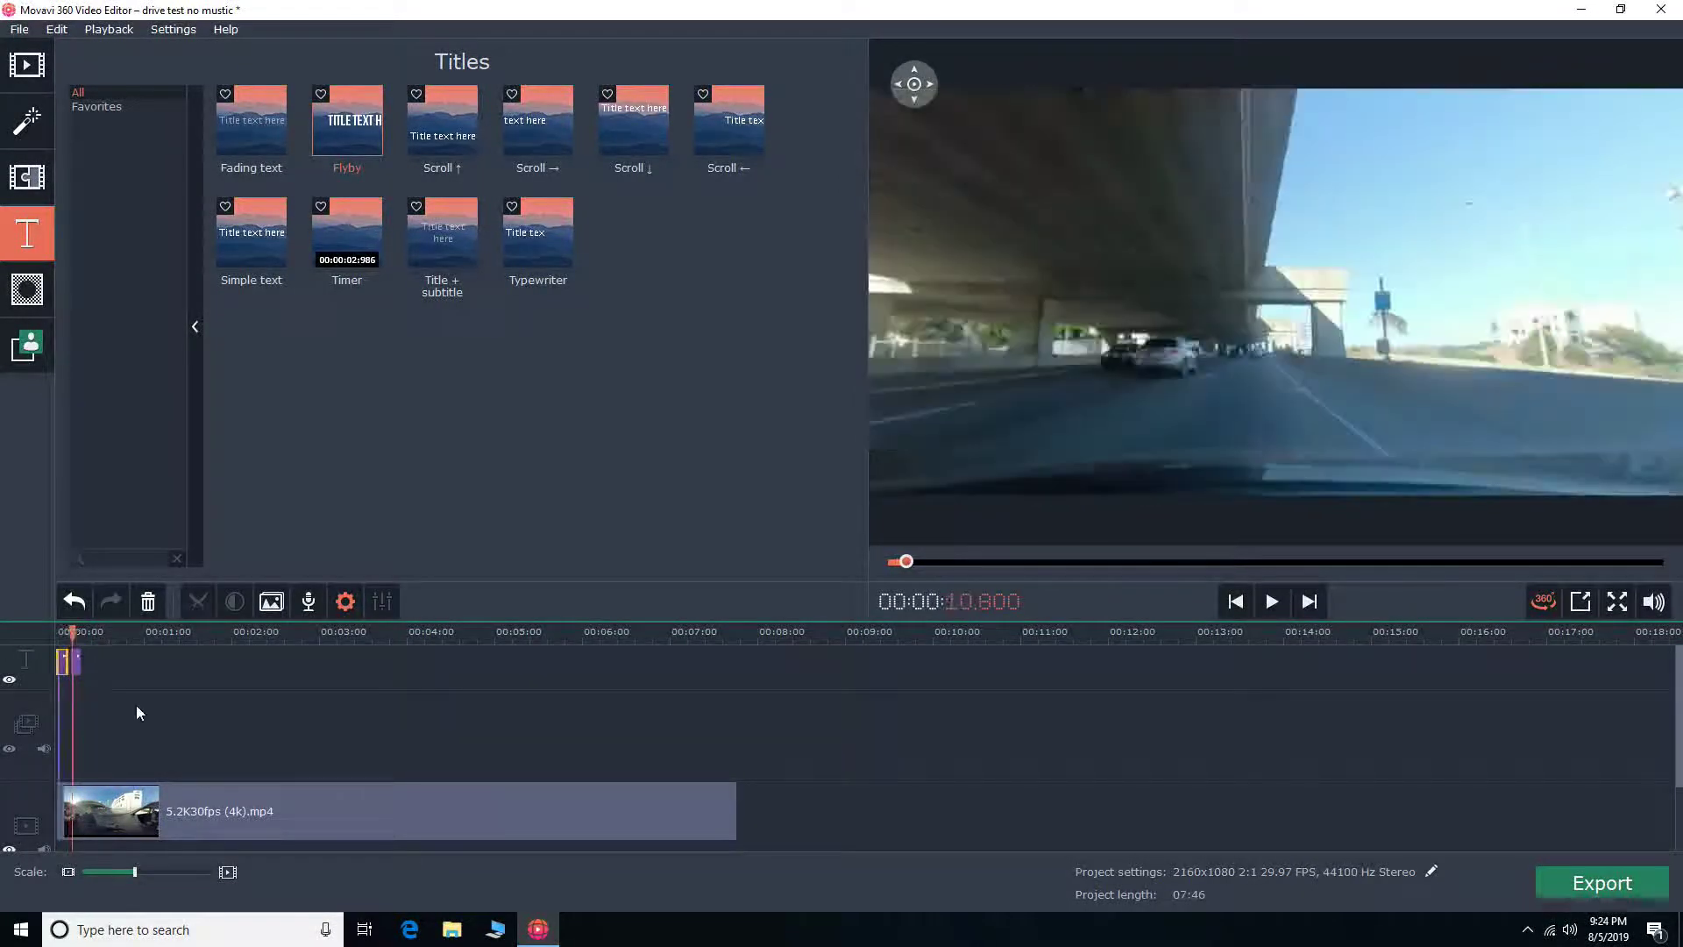
ctrl+scroll(135, 705, up, 3)
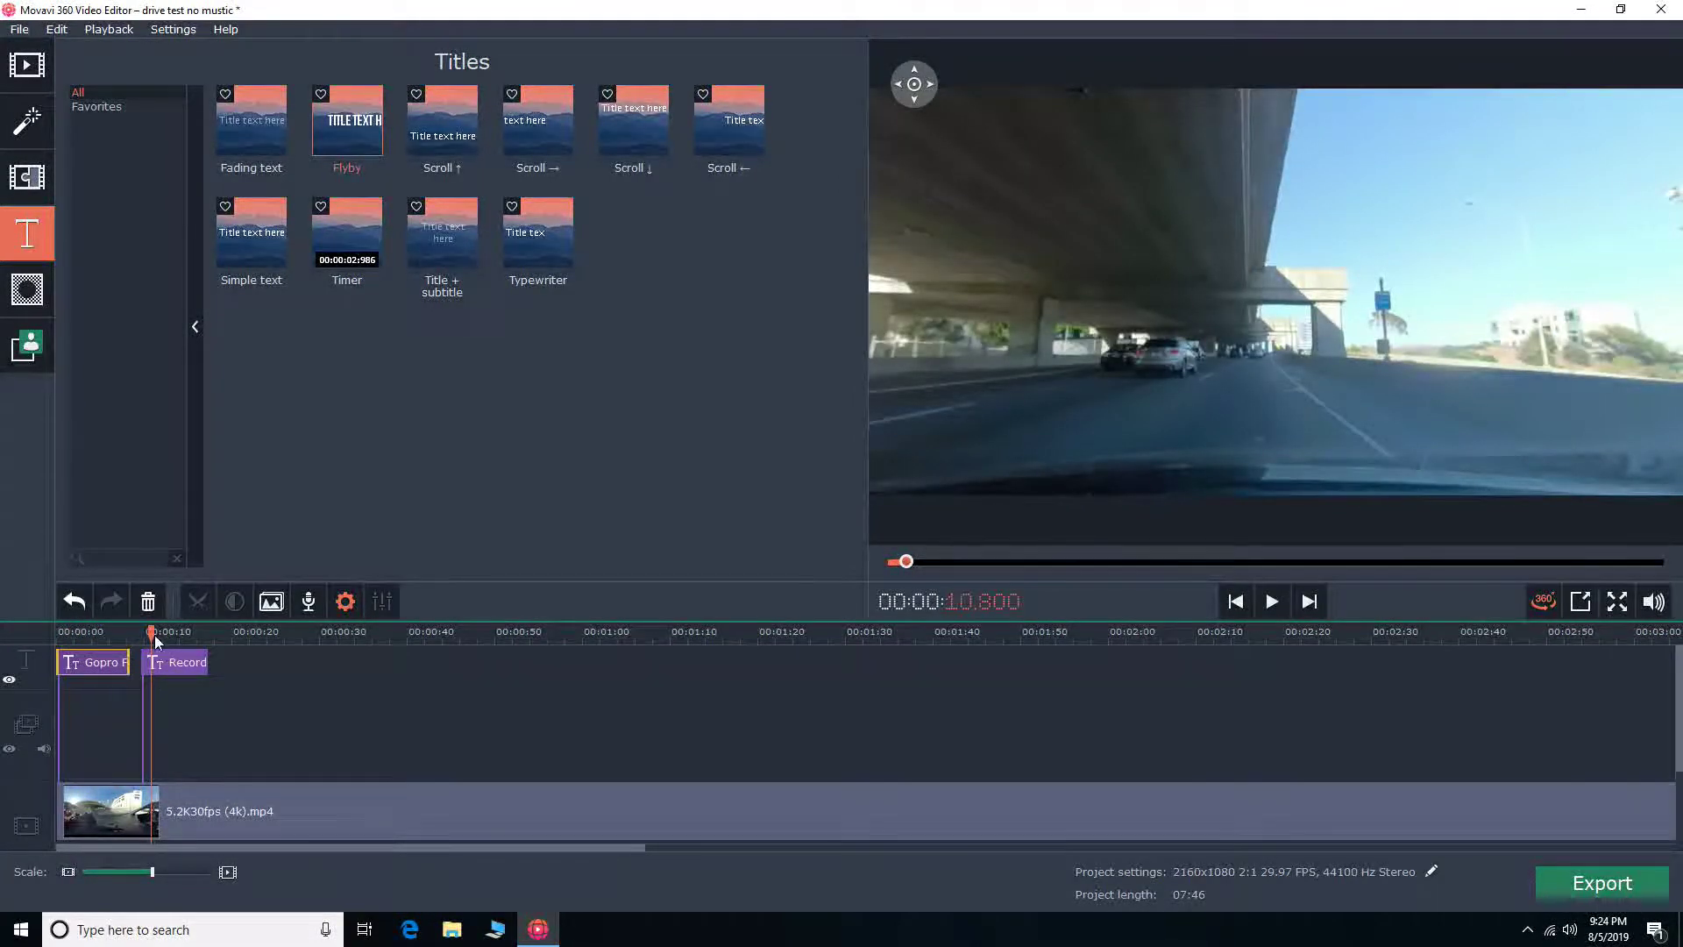
- Butt the Record title clip against the Gopro title and replay from the start
drag(154, 635, 139, 633)
click(155, 665)
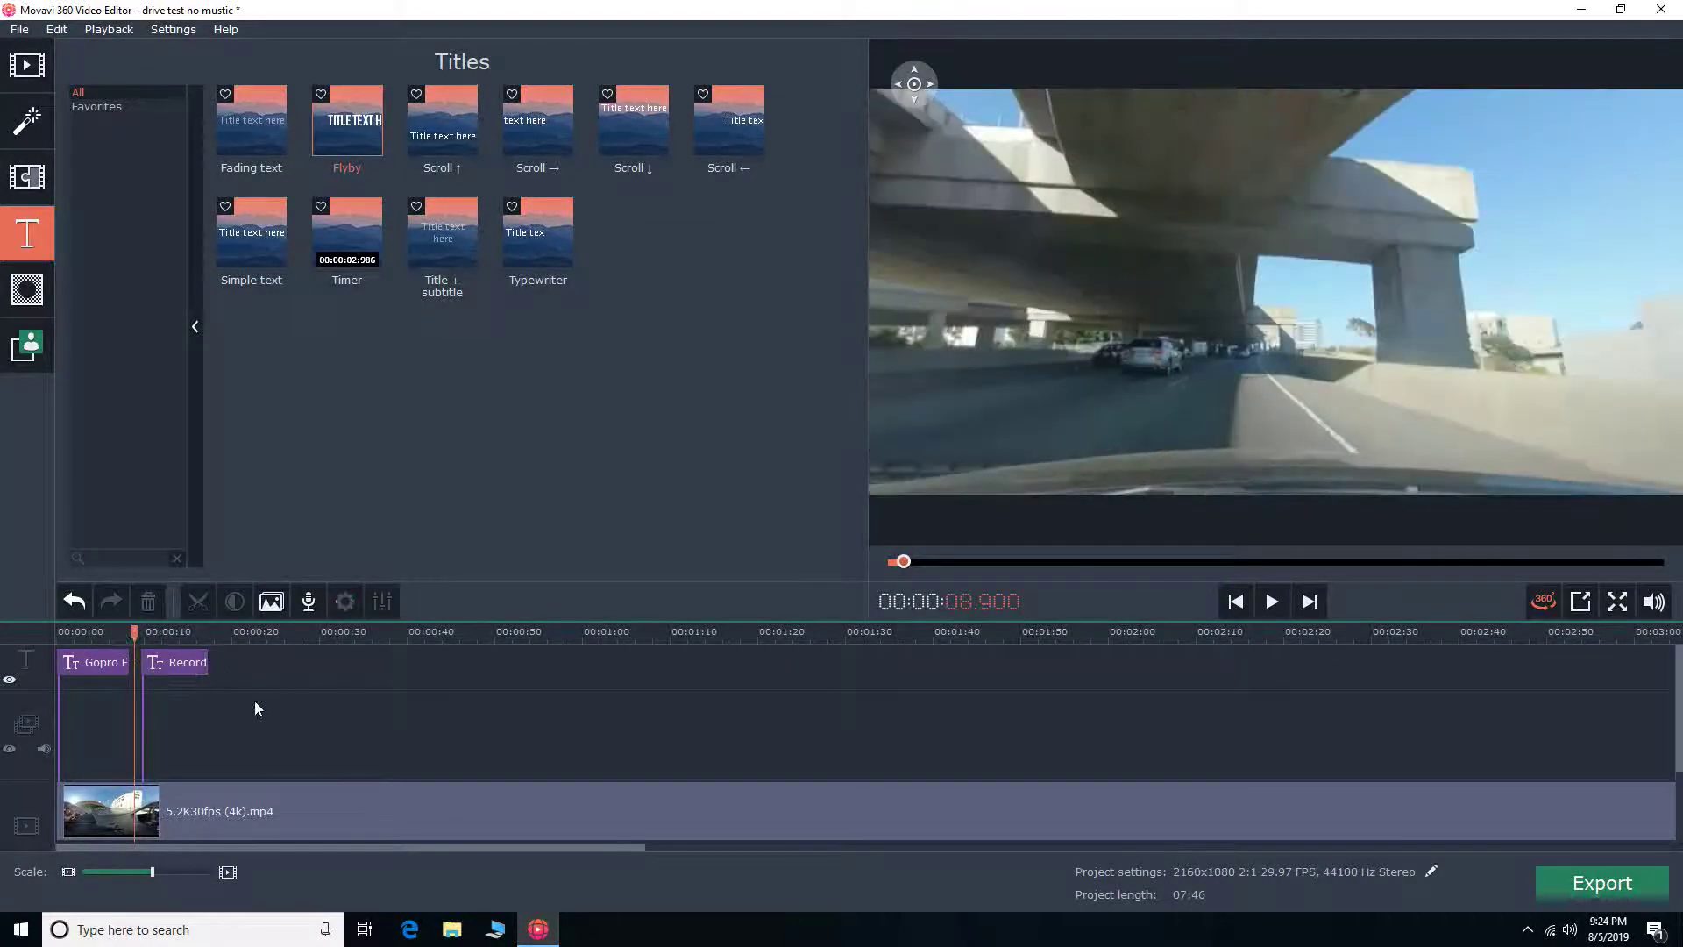
key(space)
drag(165, 659, 156, 659)
click(123, 664)
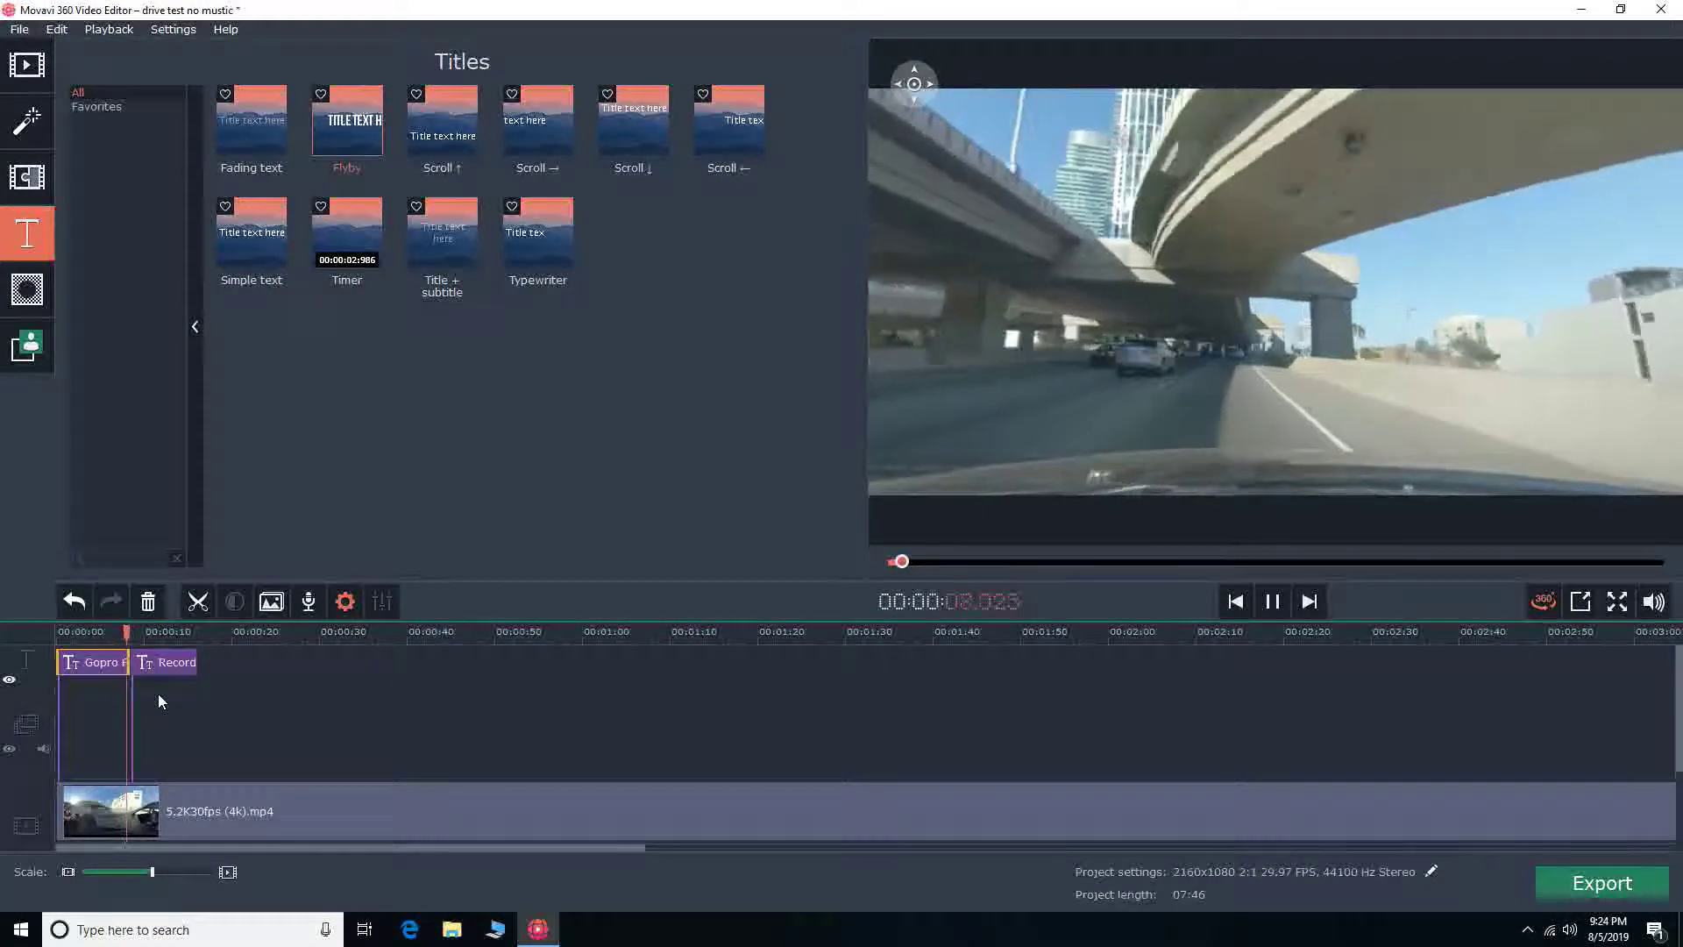
key(Home)
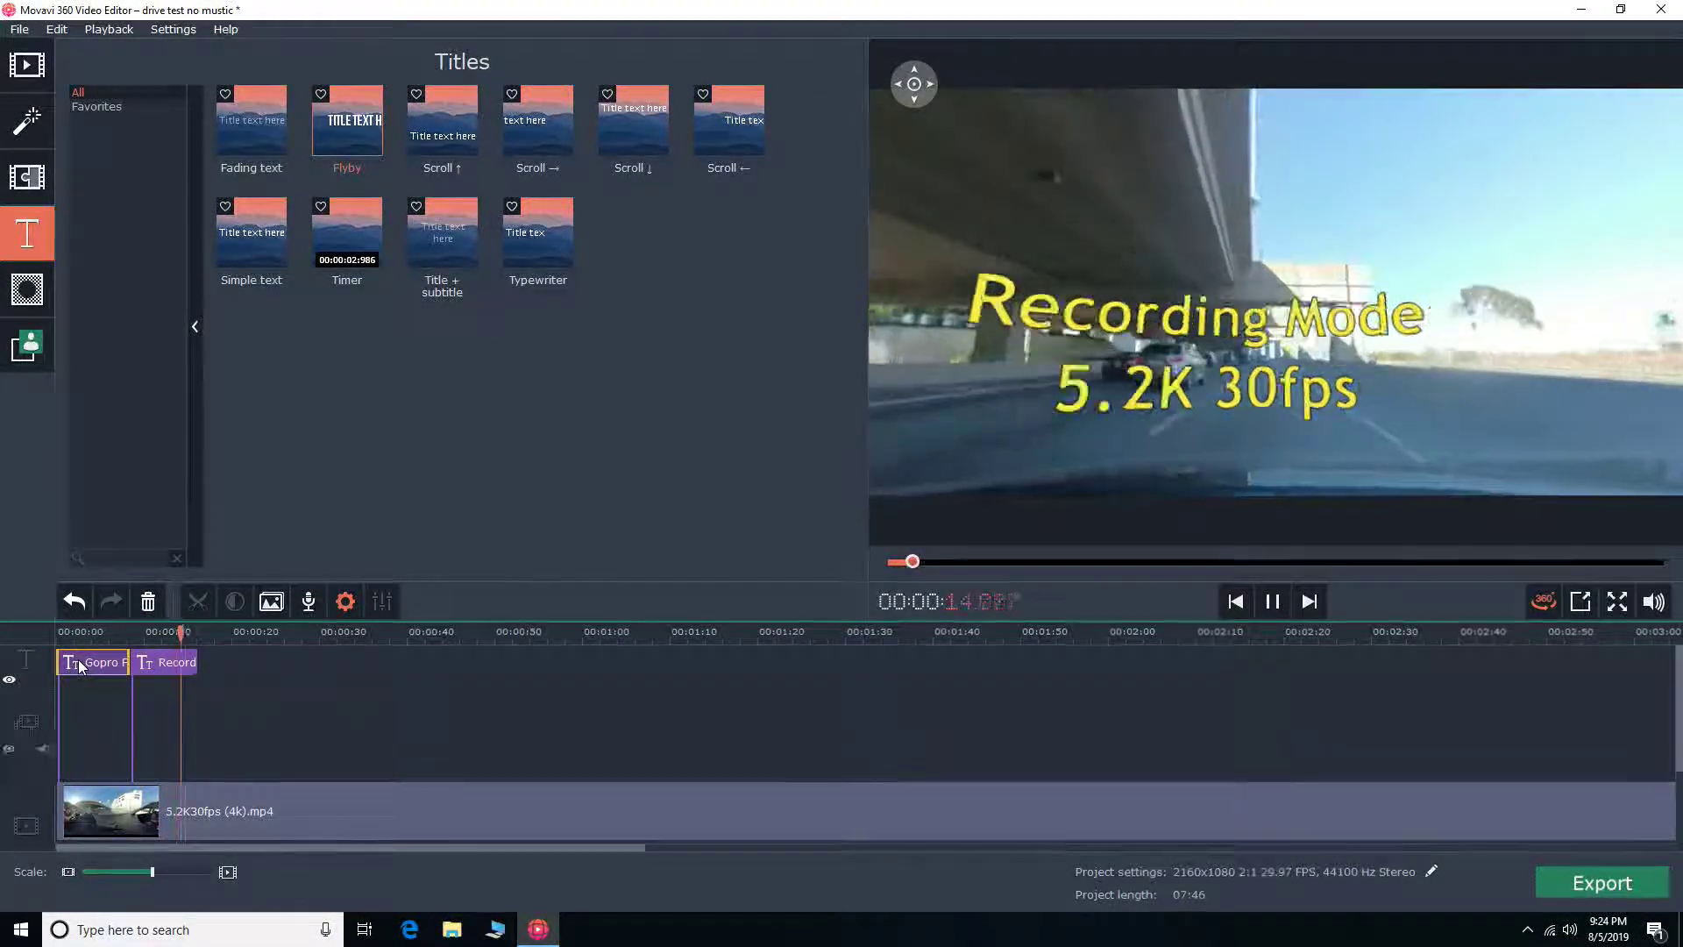
- Centre-align the two lines of the Recording Mode title
click(174, 666)
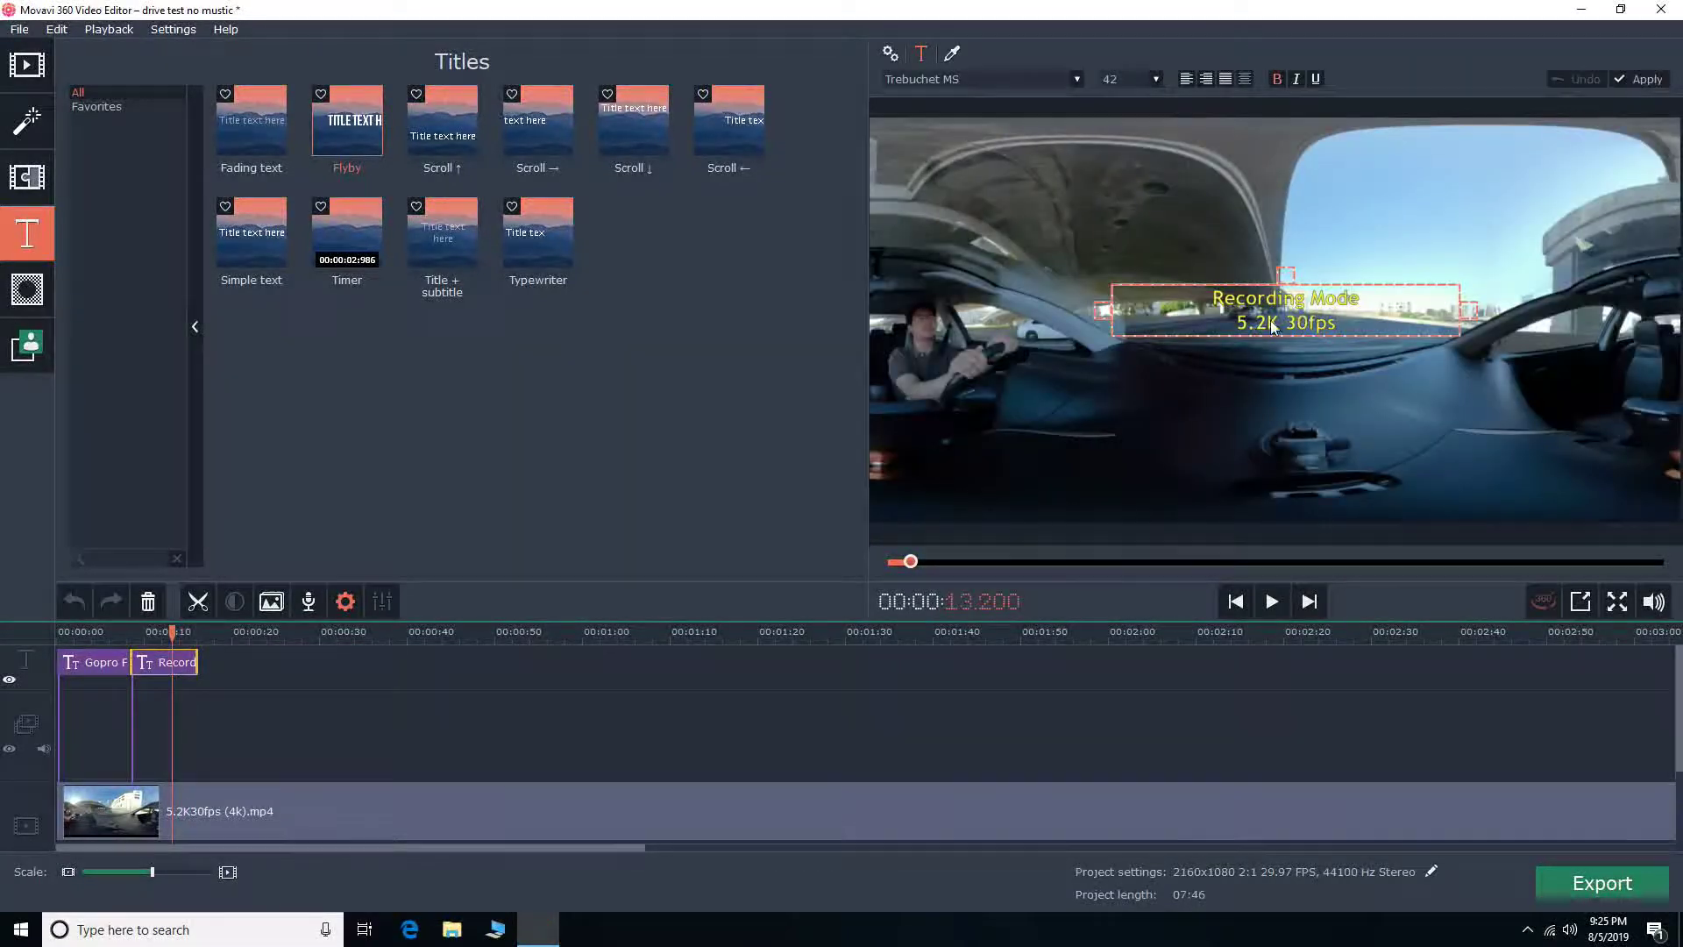
click(1206, 81)
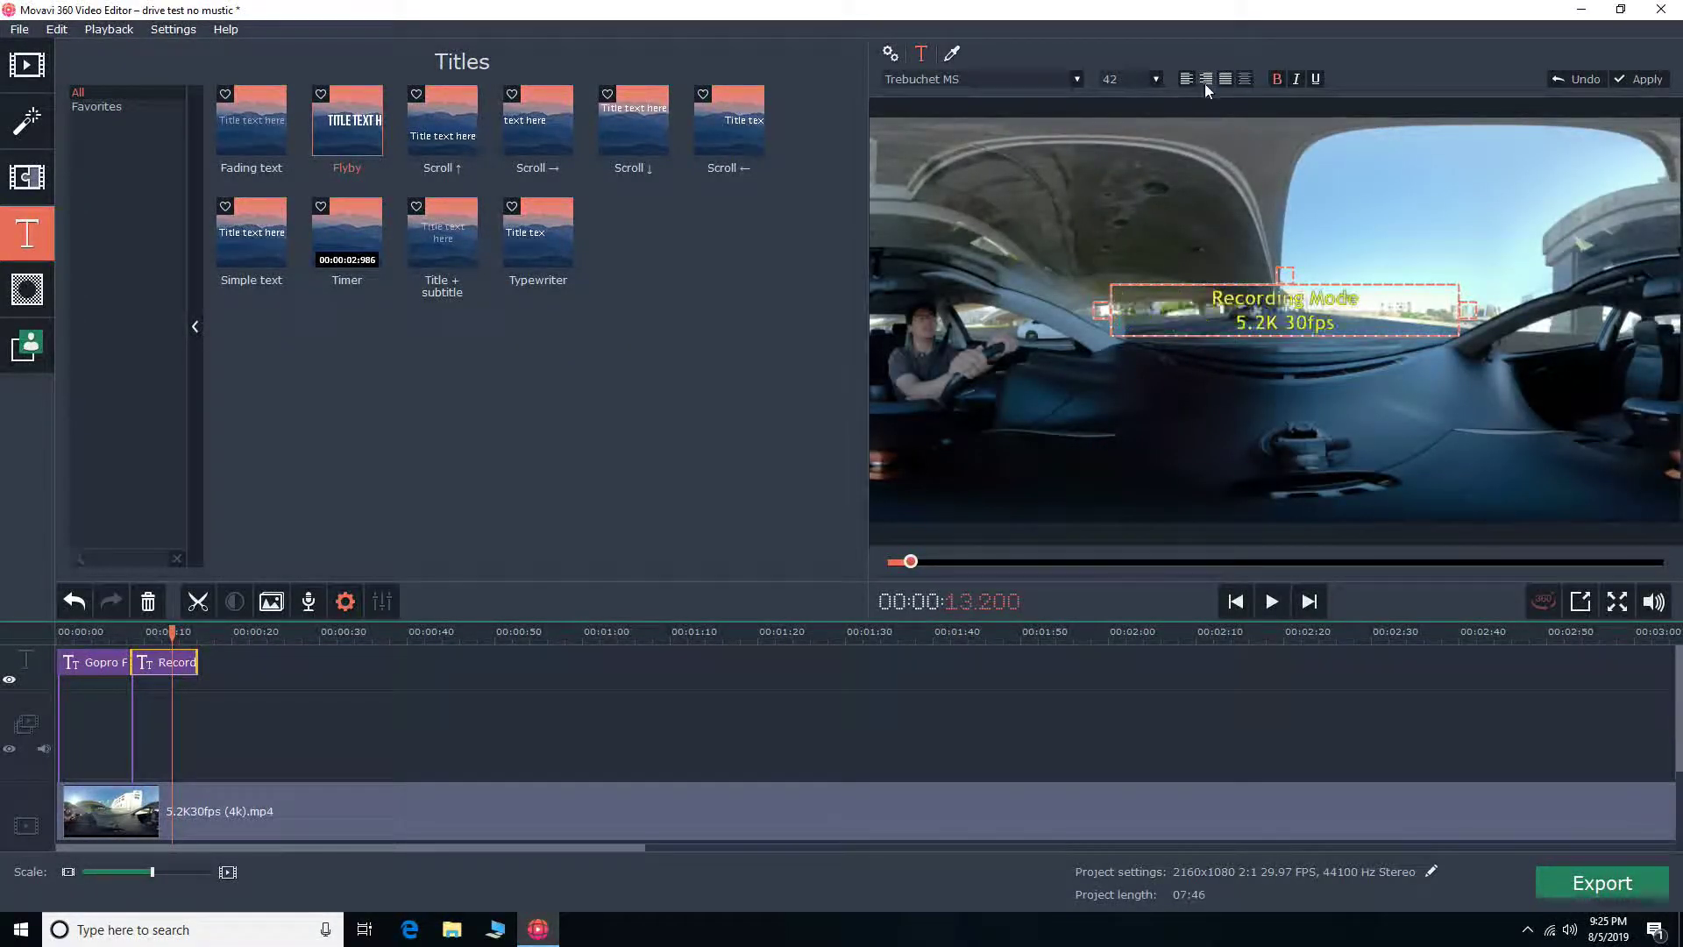
text(k)
click(313, 775)
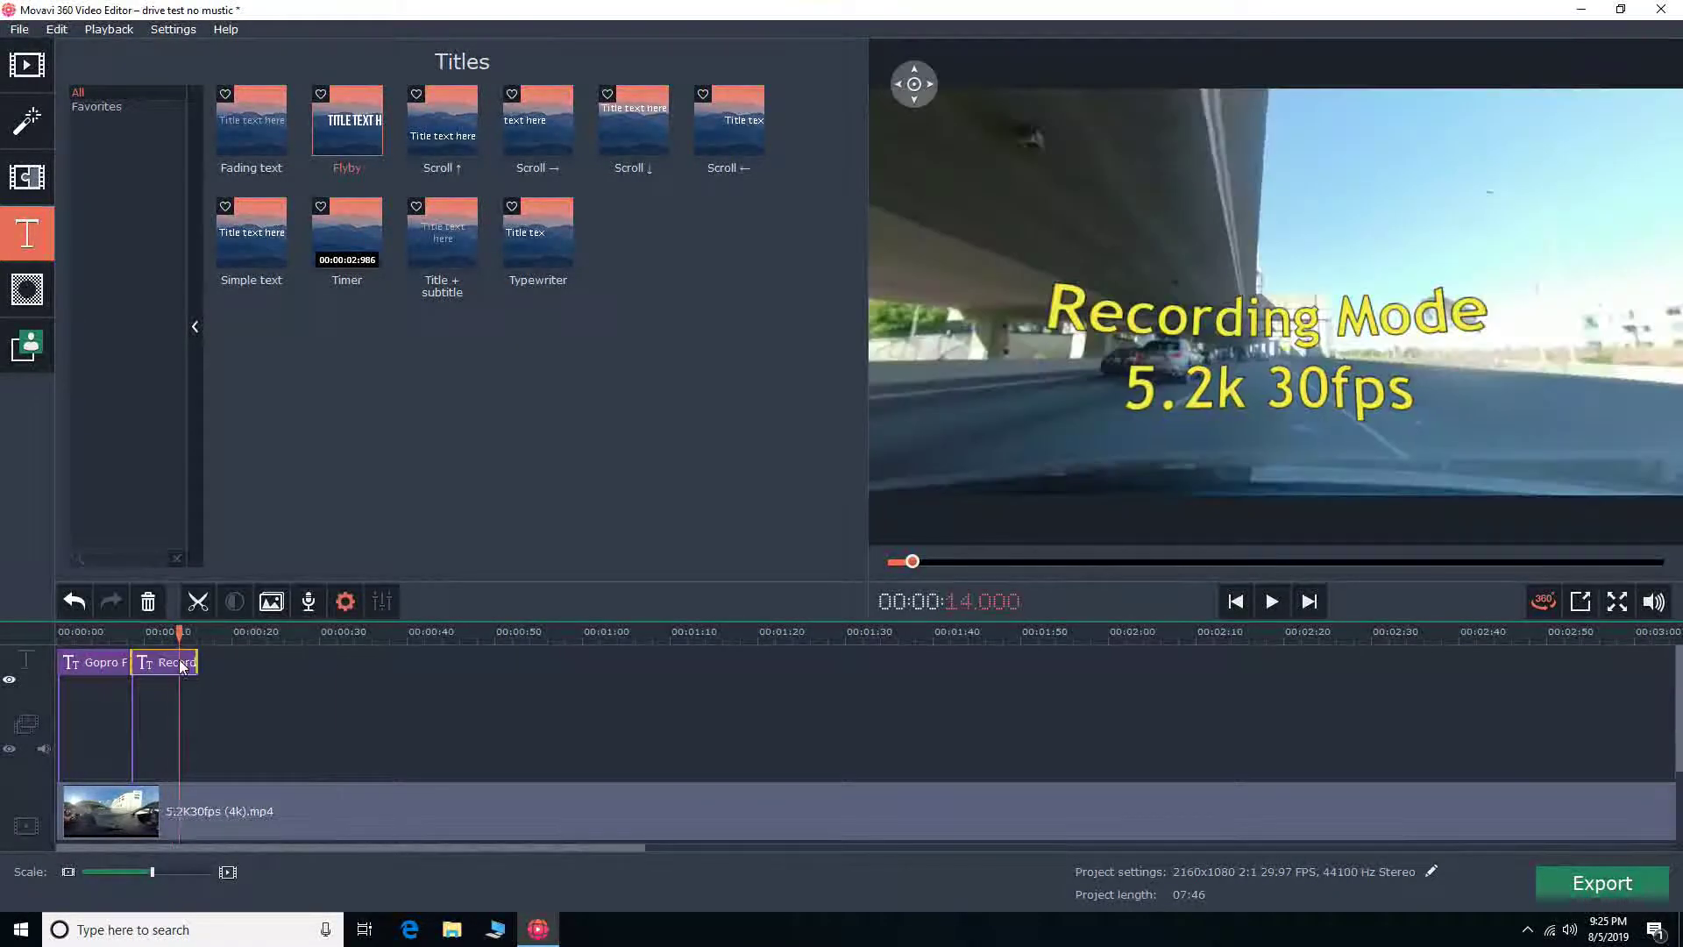
drag(481, 849, 1189, 743)
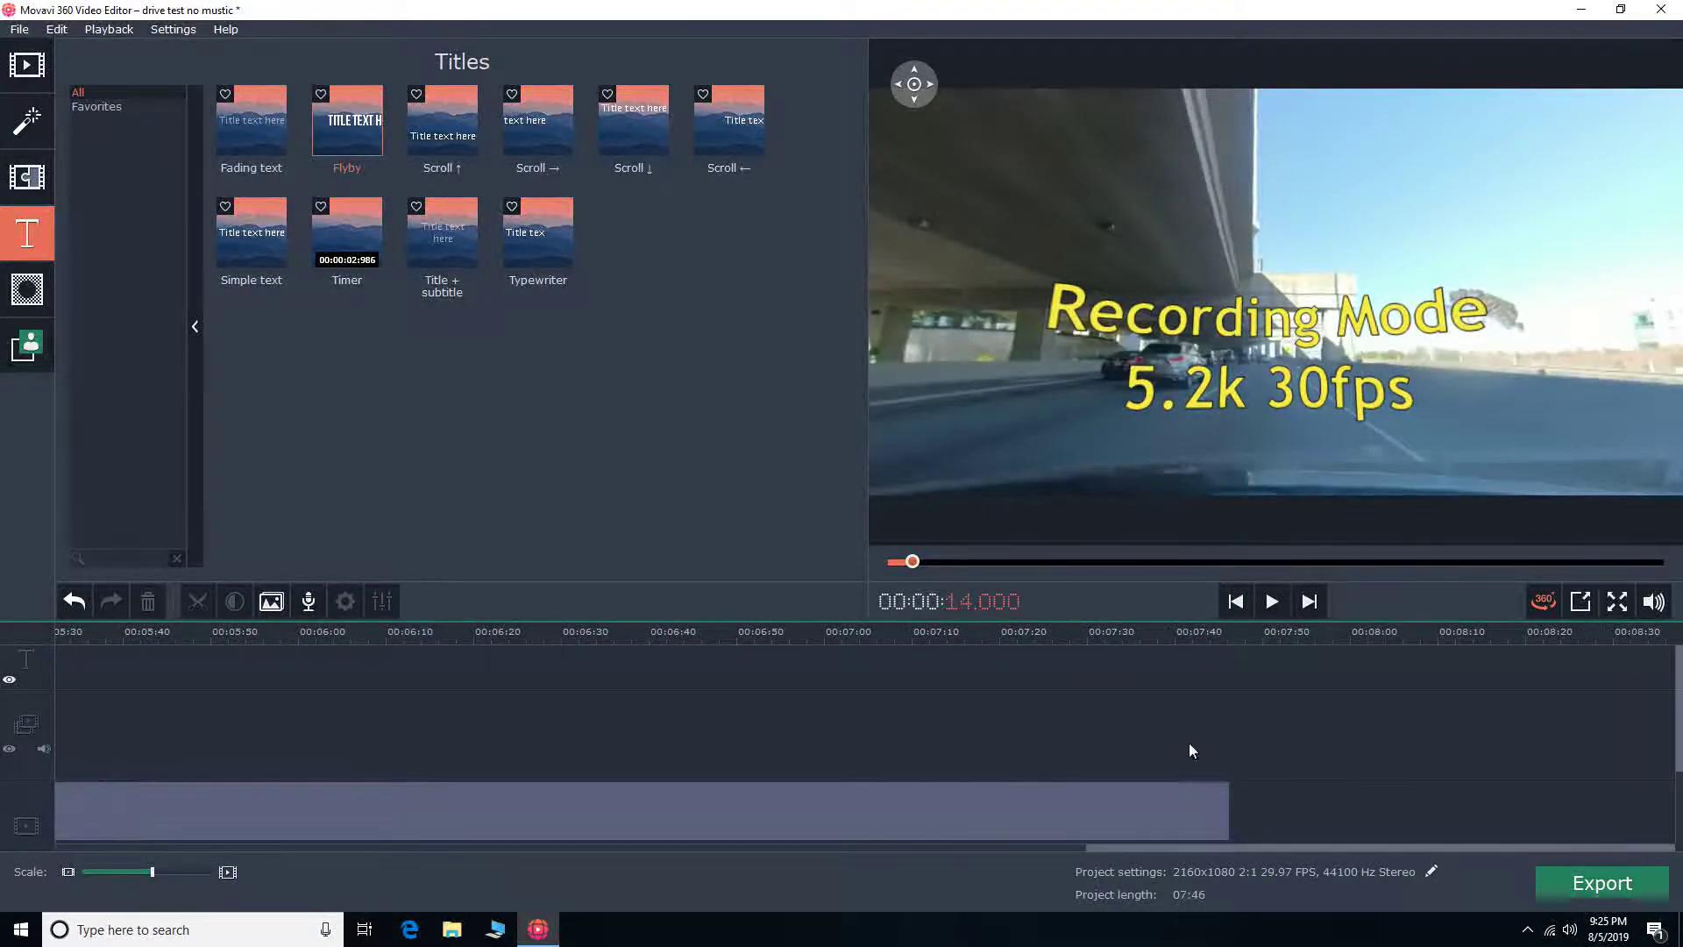
- Paste a copy of the title onto the title track at about 07:32
click(926, 674)
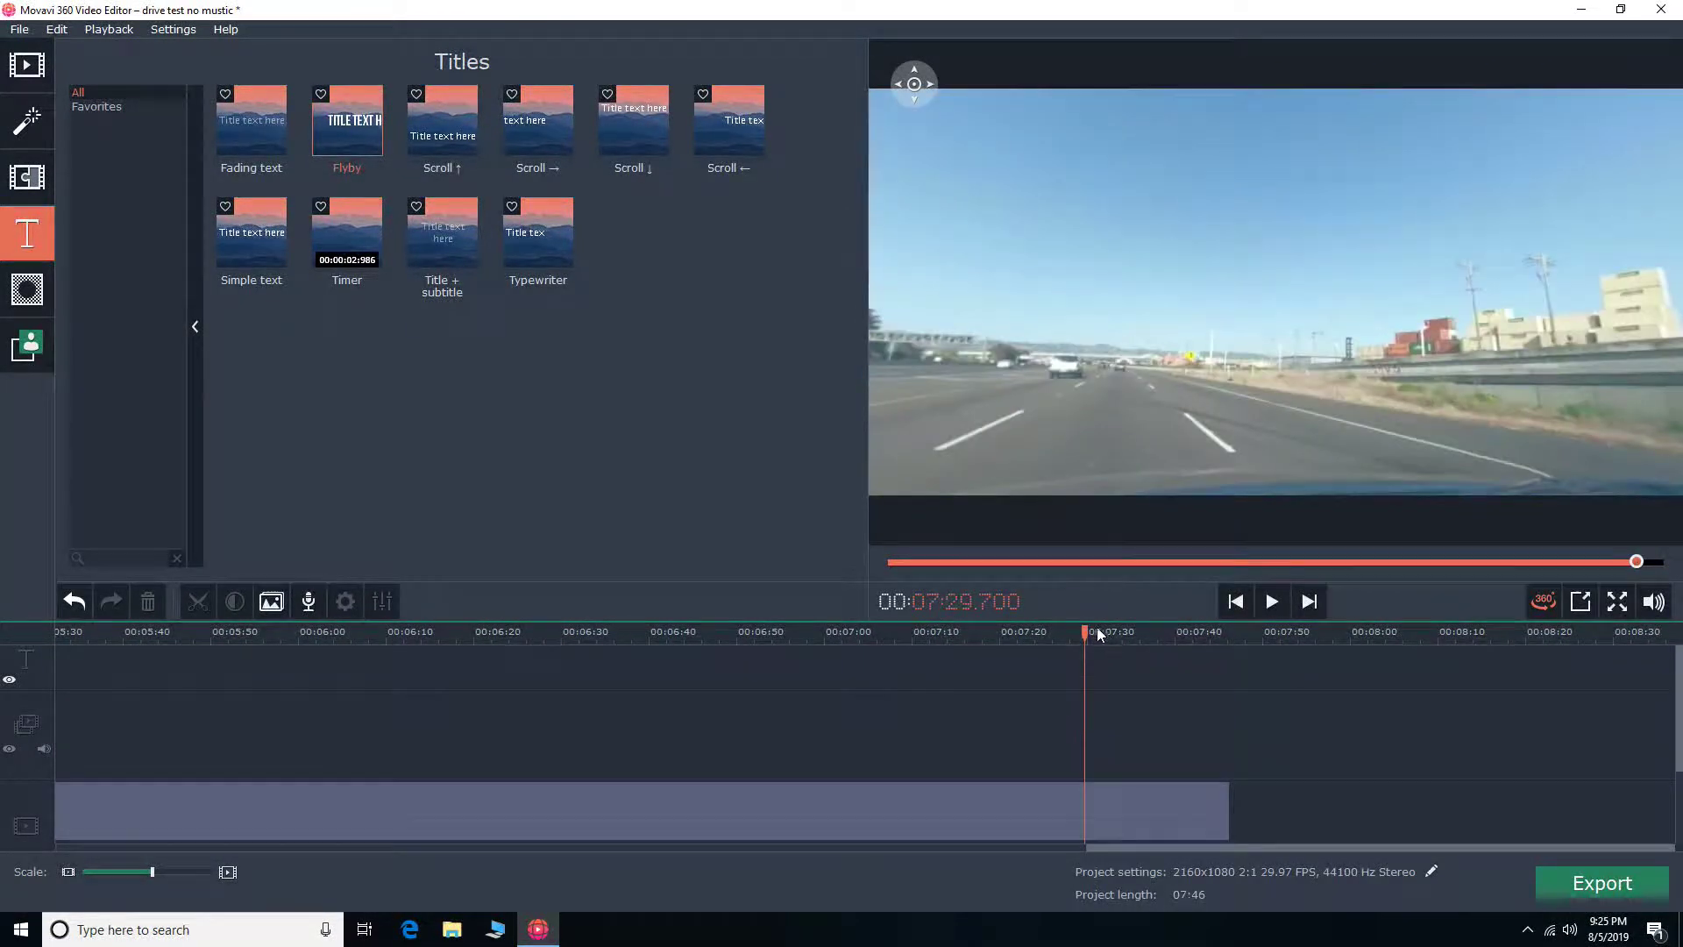
drag(1084, 632, 1108, 628)
right_click(1113, 651)
click(1137, 728)
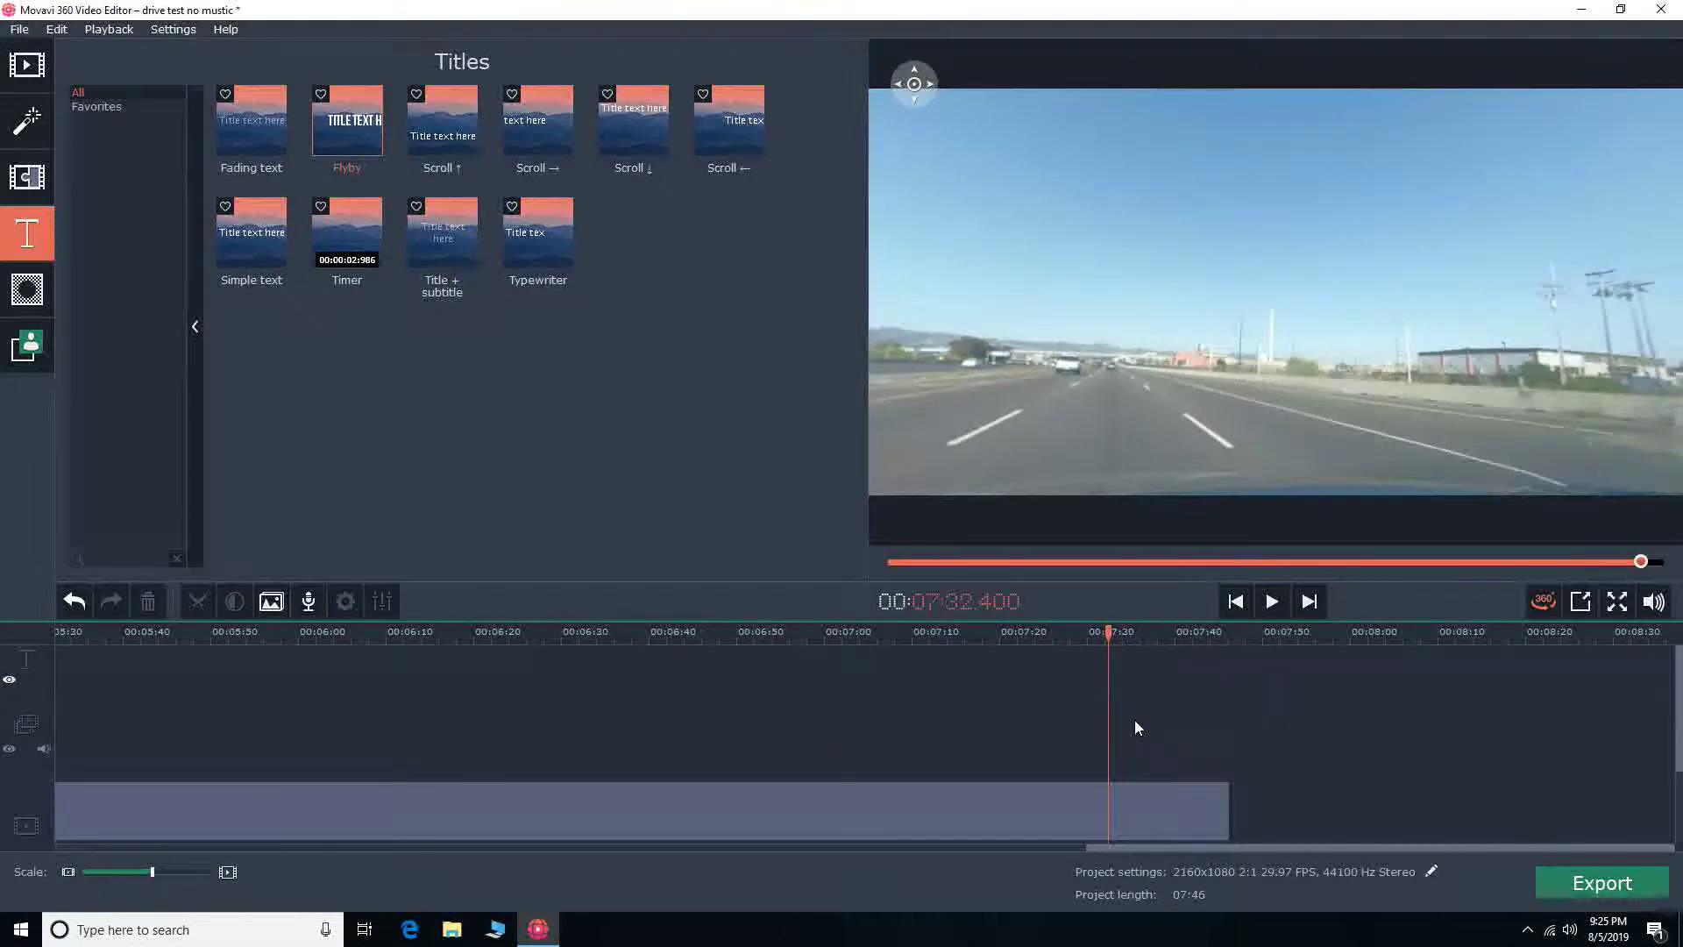
right_click(1122, 672)
click(1145, 721)
click(1143, 663)
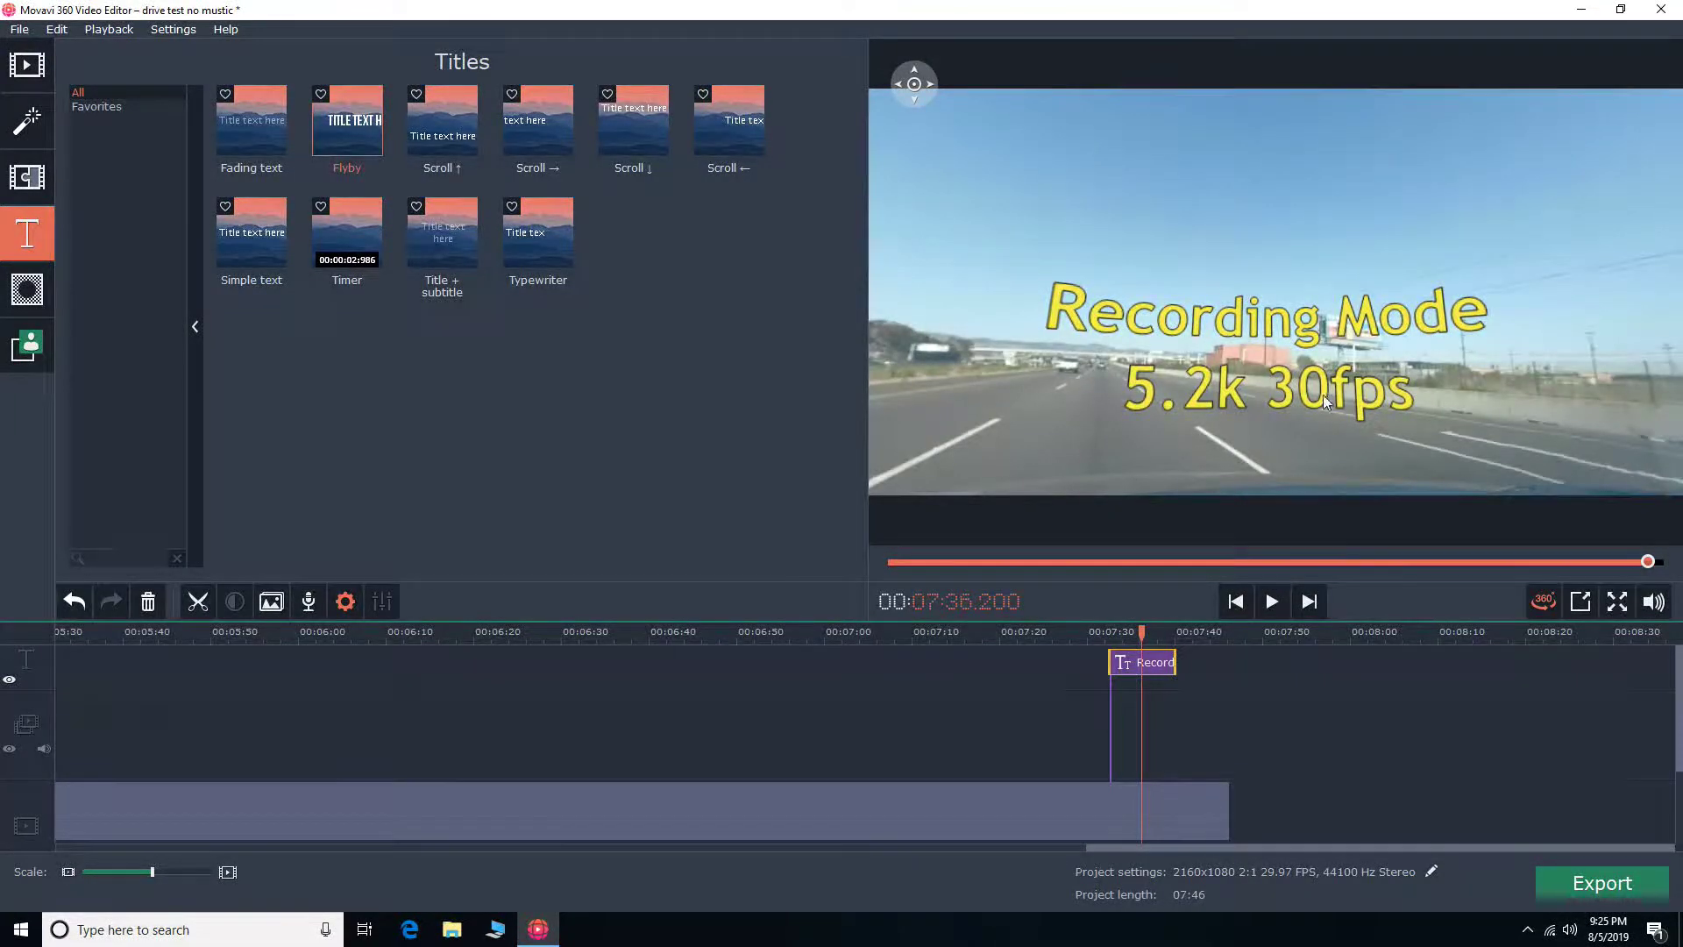
- Retype the pasted title as 'Thank You' / 'For Watching' on two lines and preview it
double_click(1139, 664)
right_click(1140, 665)
click(1236, 288)
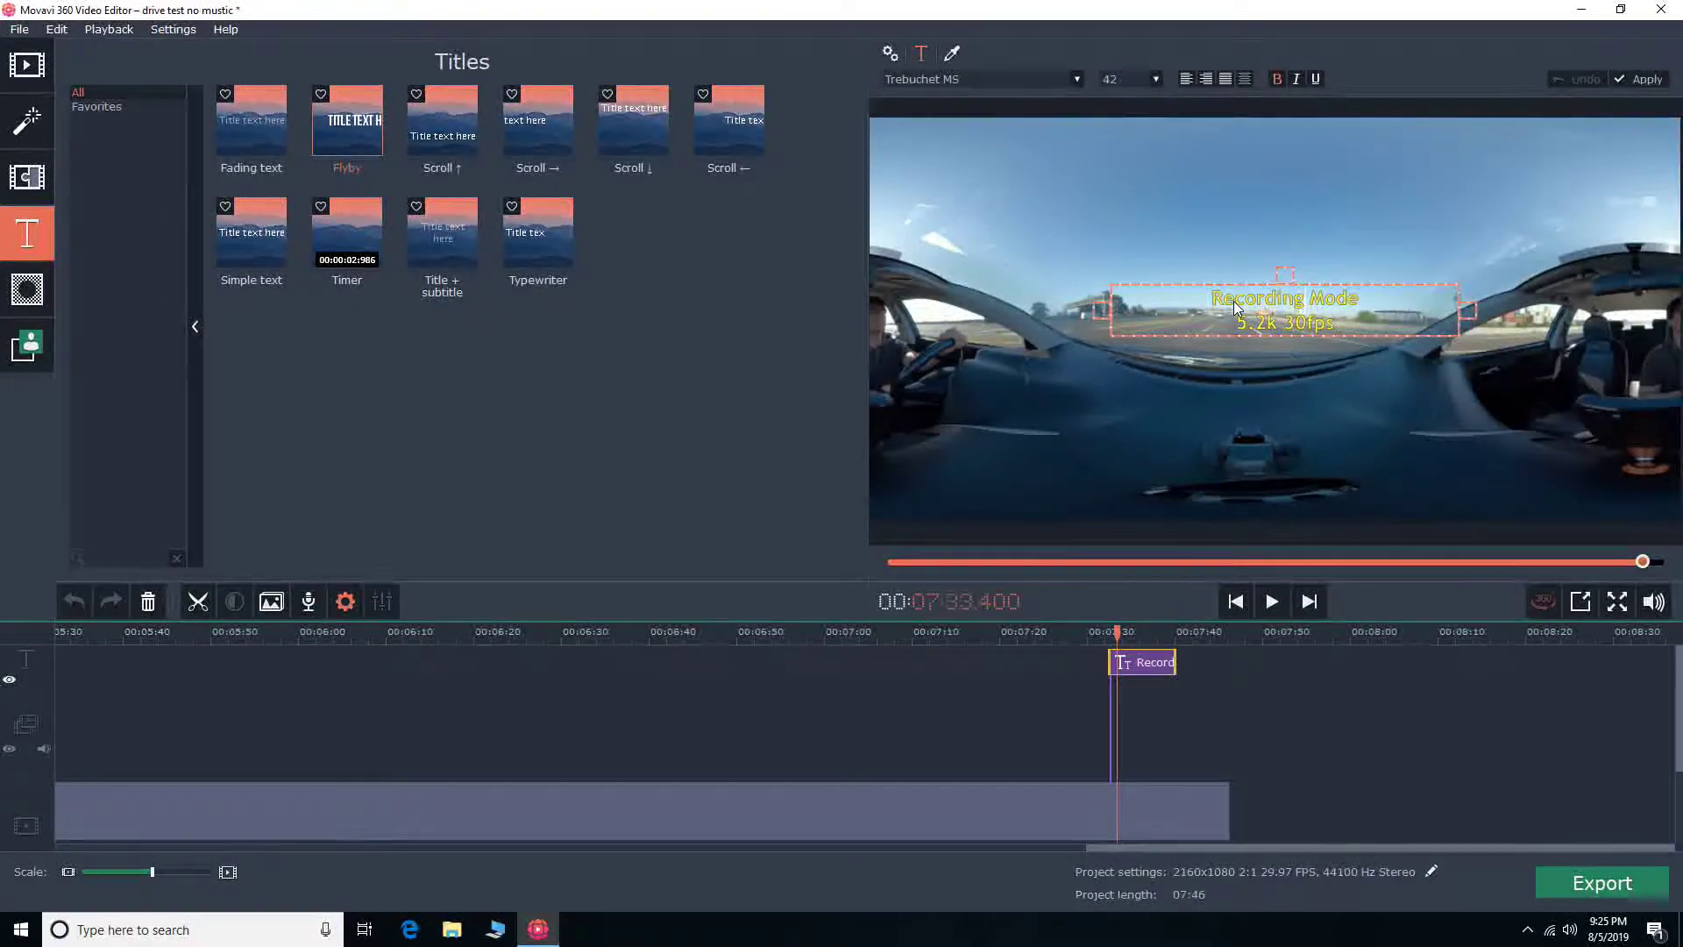
key(ctrl+a)
text(Thank you)
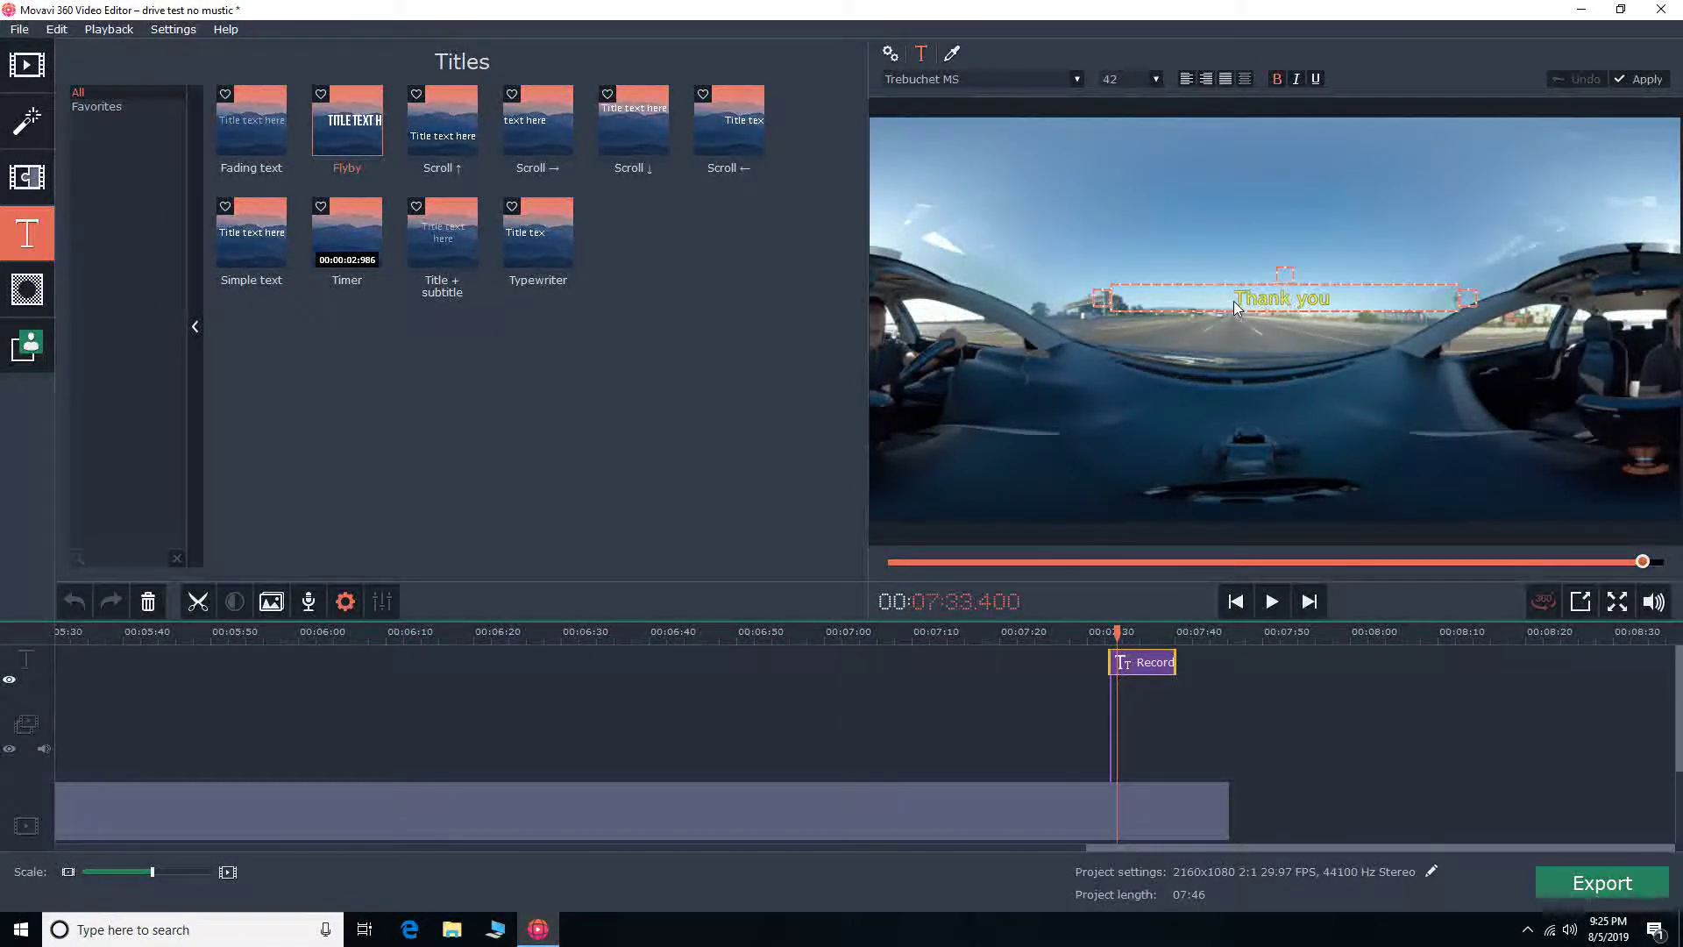
key(BackSpace)
key(BackSpace)
key(BackSpace)
text(You)
key(Return)
text(For Watching)
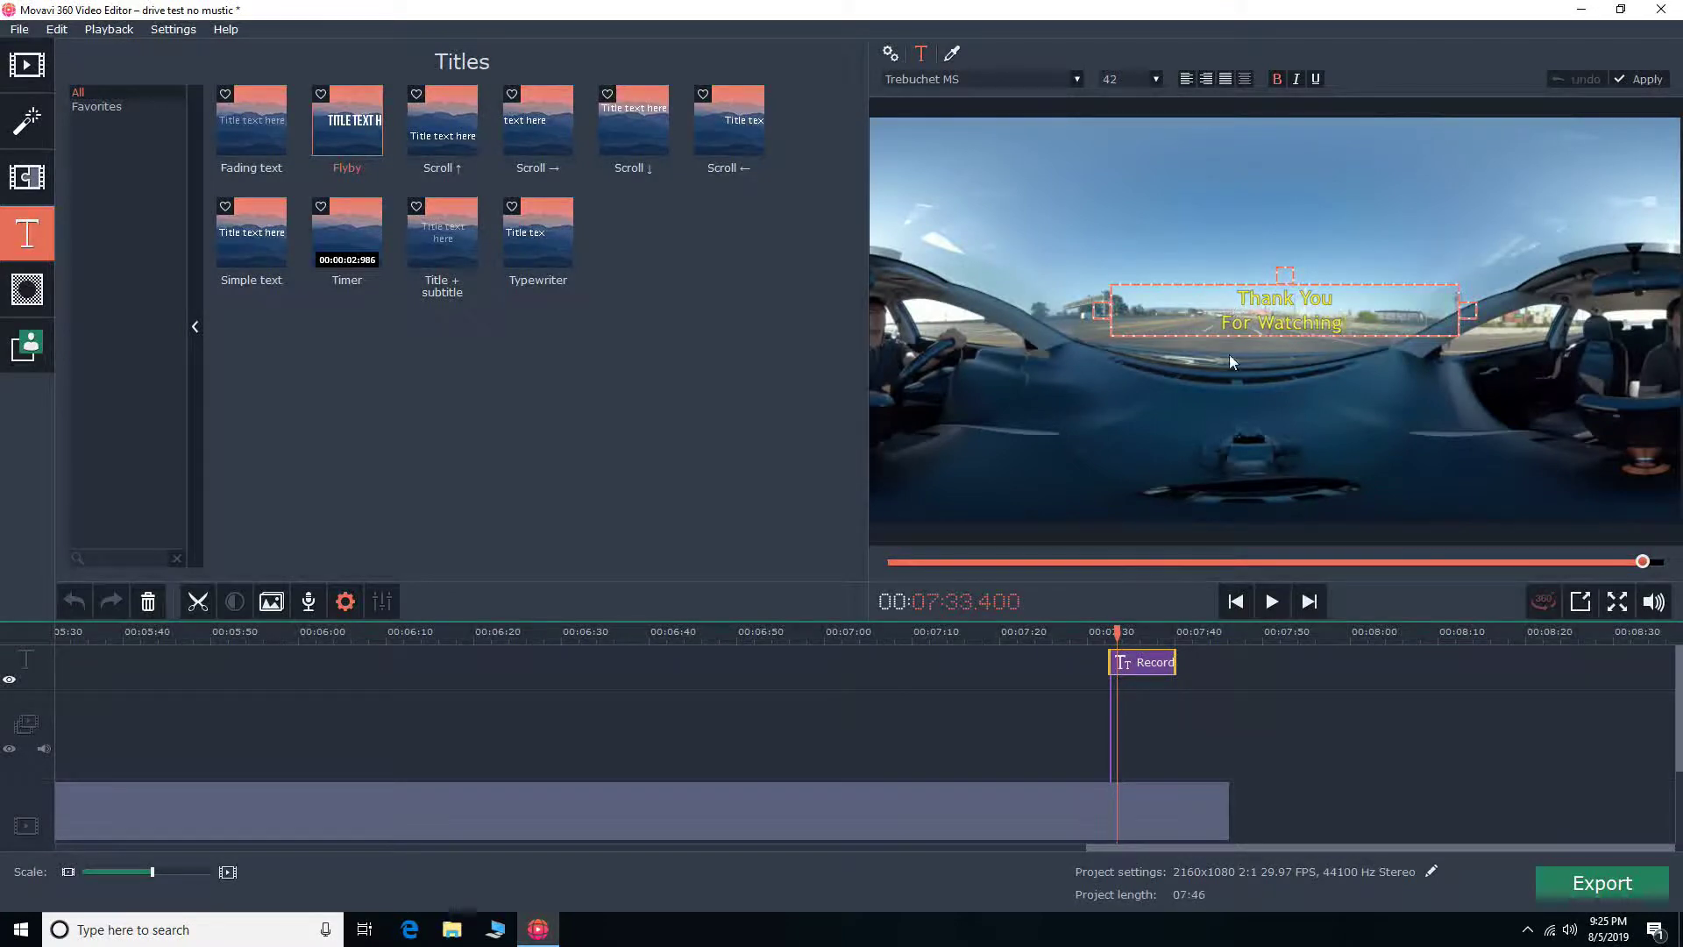
click(1094, 633)
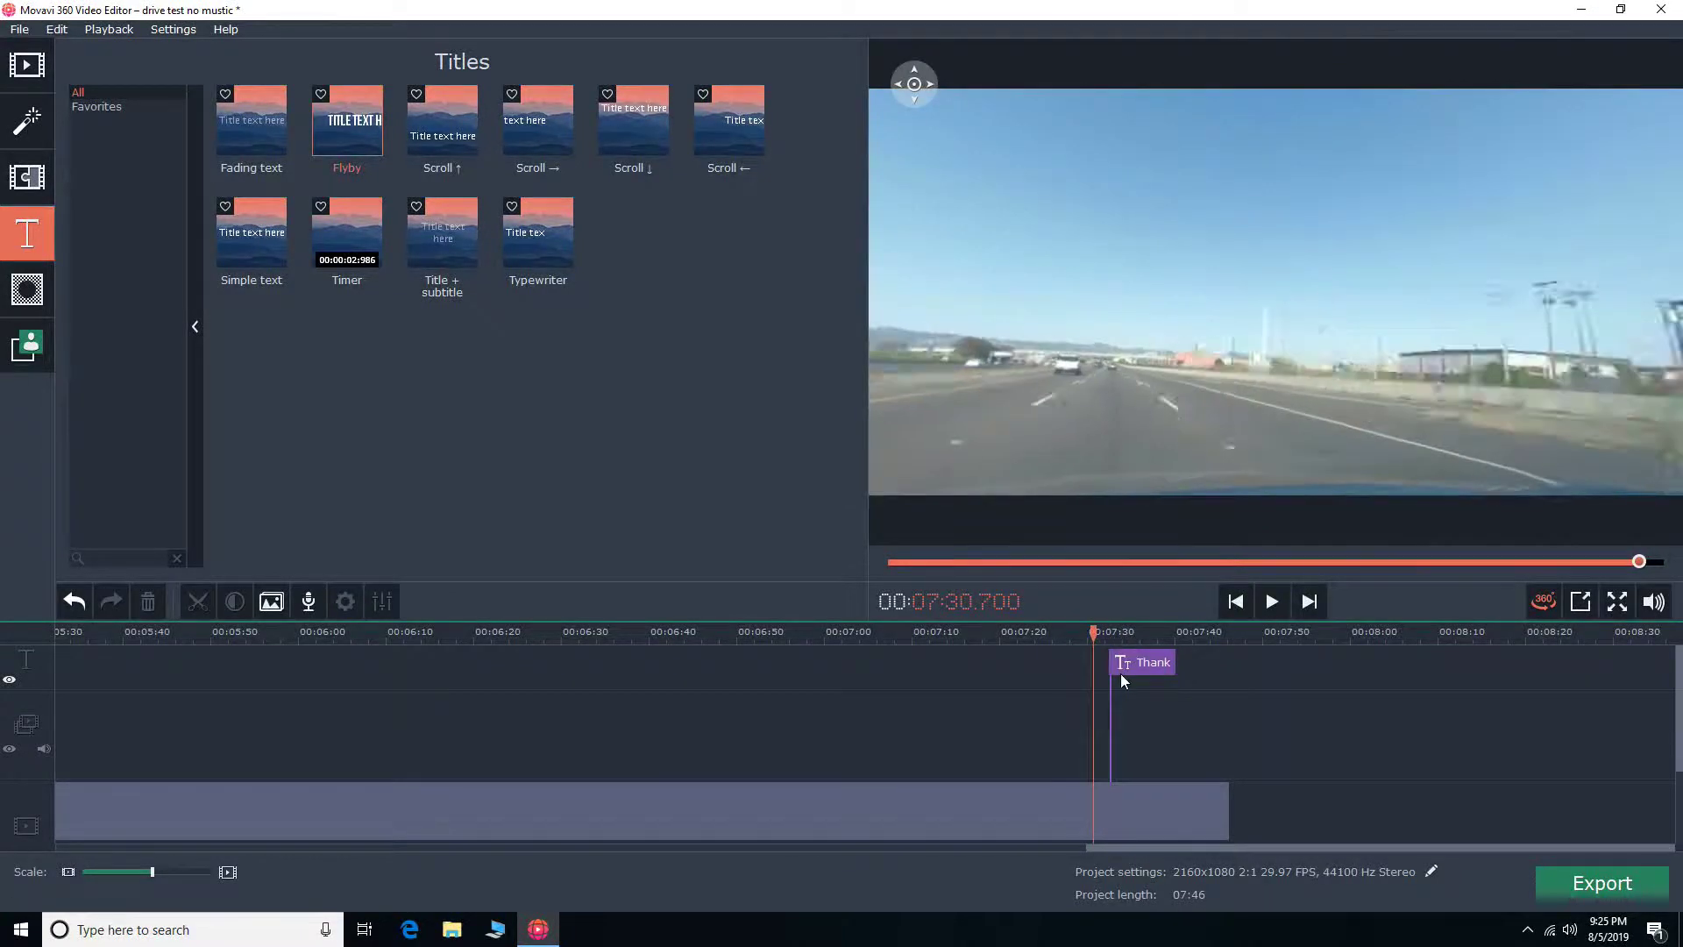
key(space)
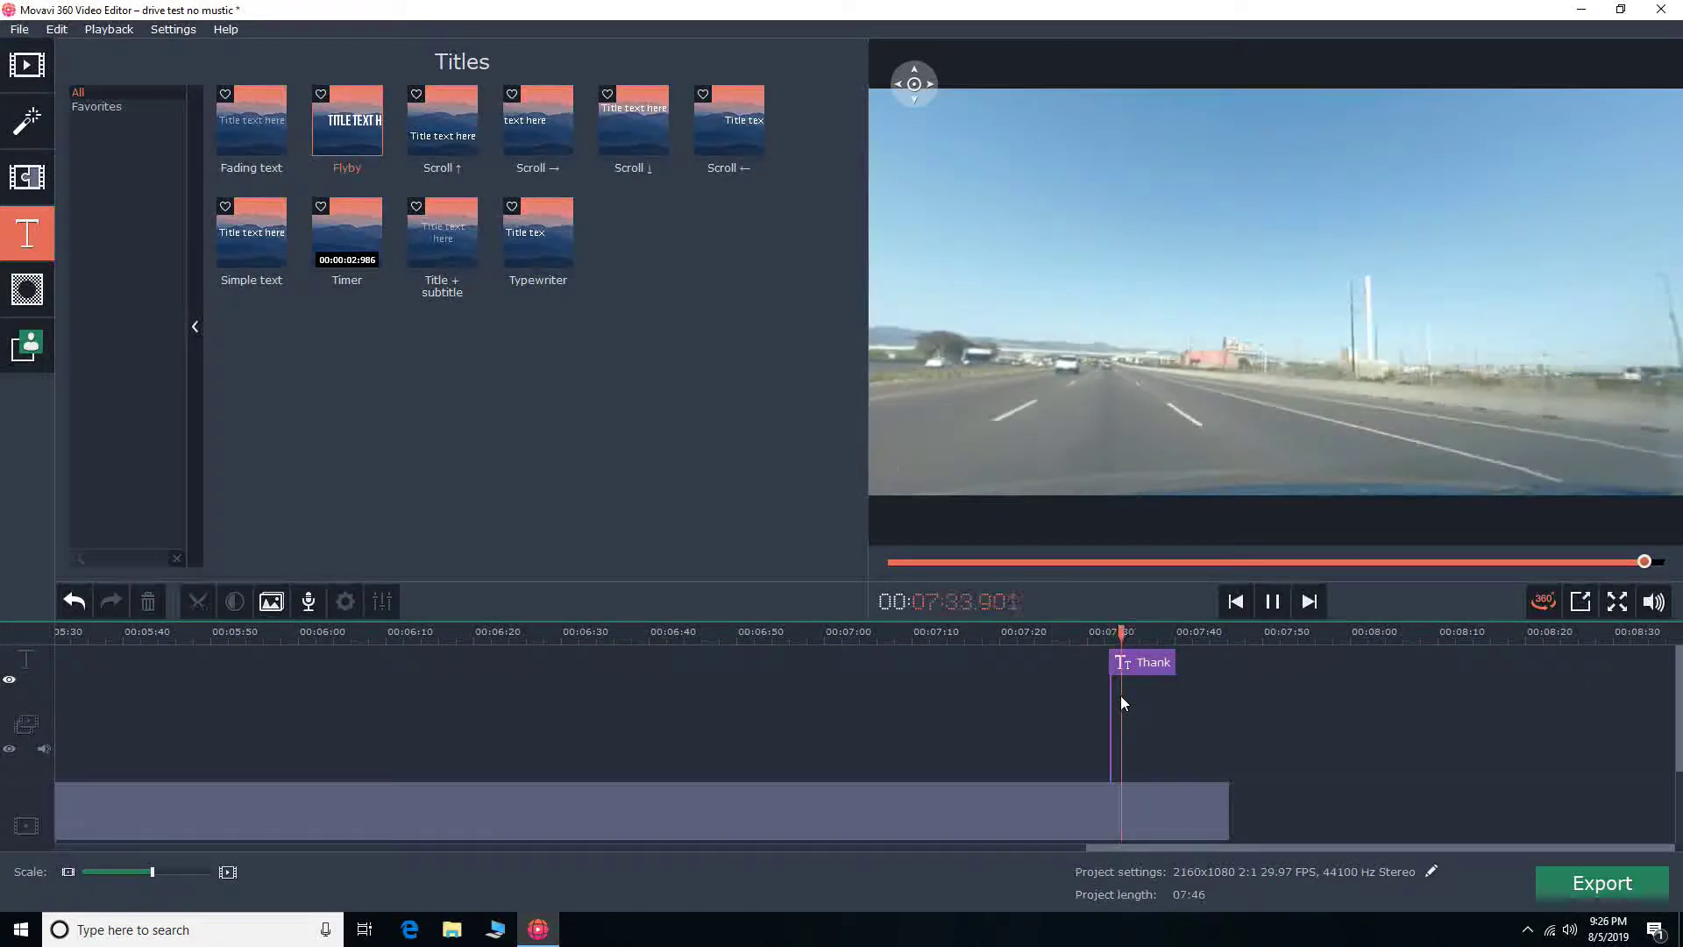